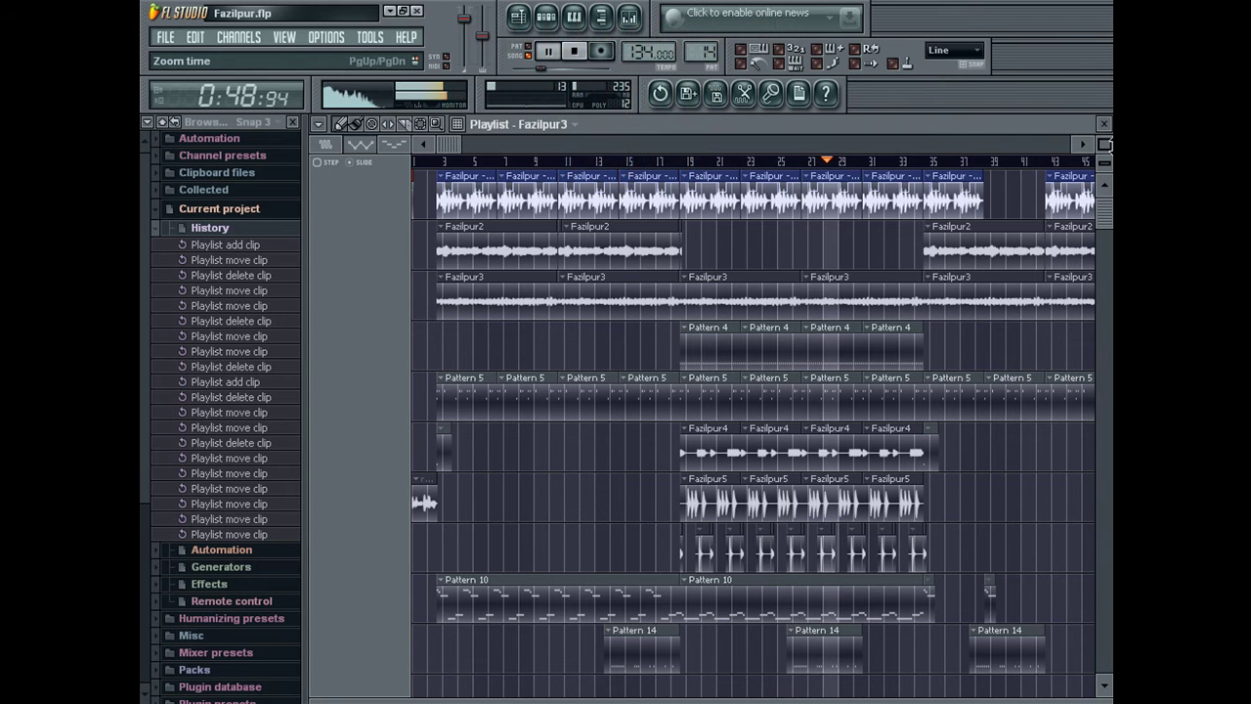
Examine the channel settings of the Fazilpur3 audio clip and close them
double_click(855, 305)
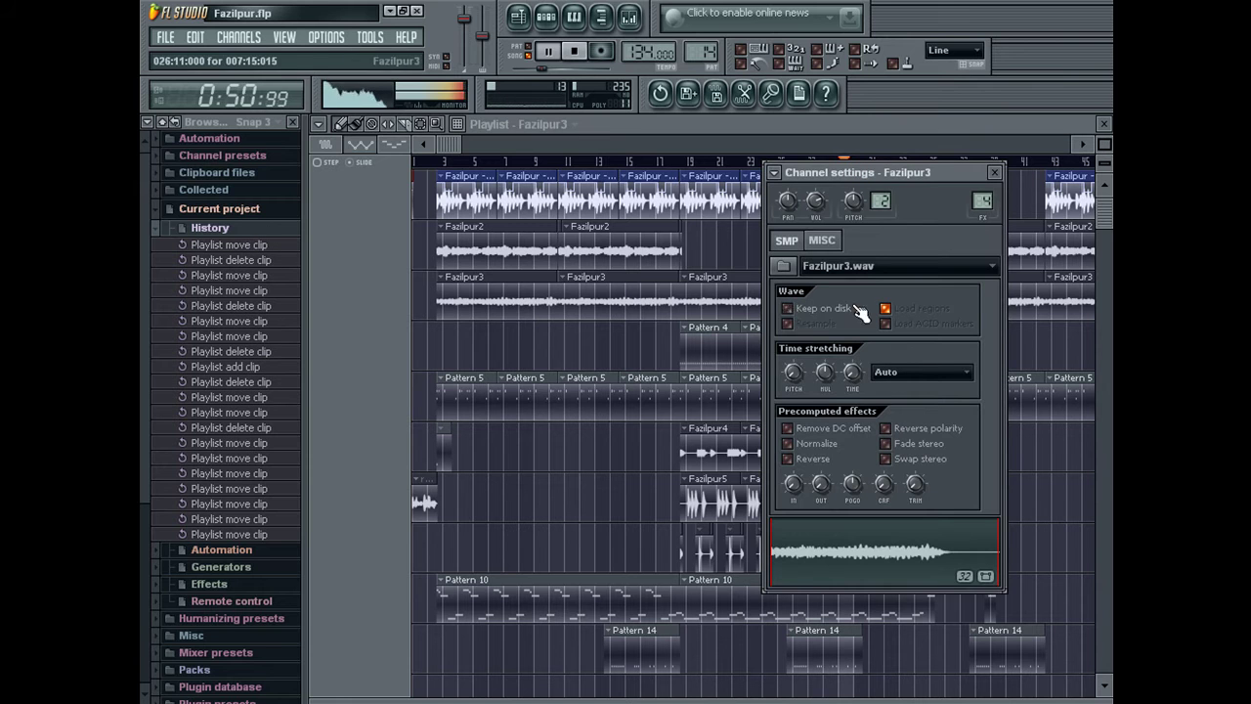
click(803, 381)
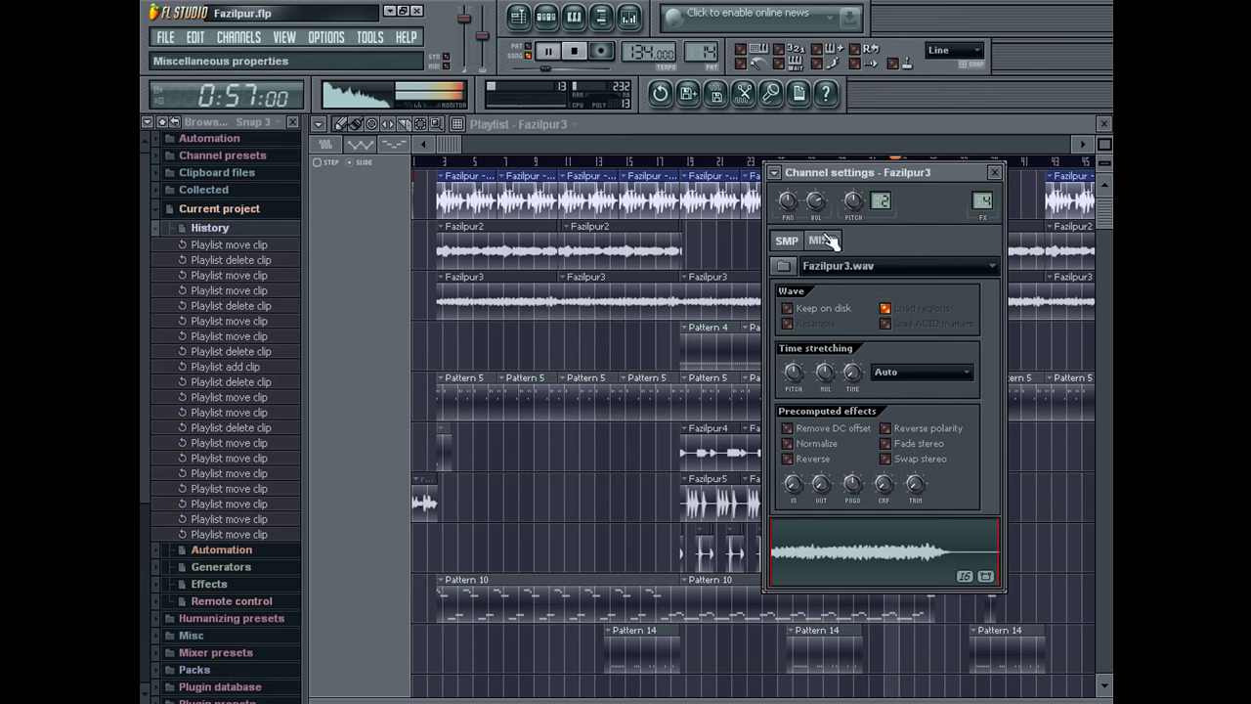
click(993, 173)
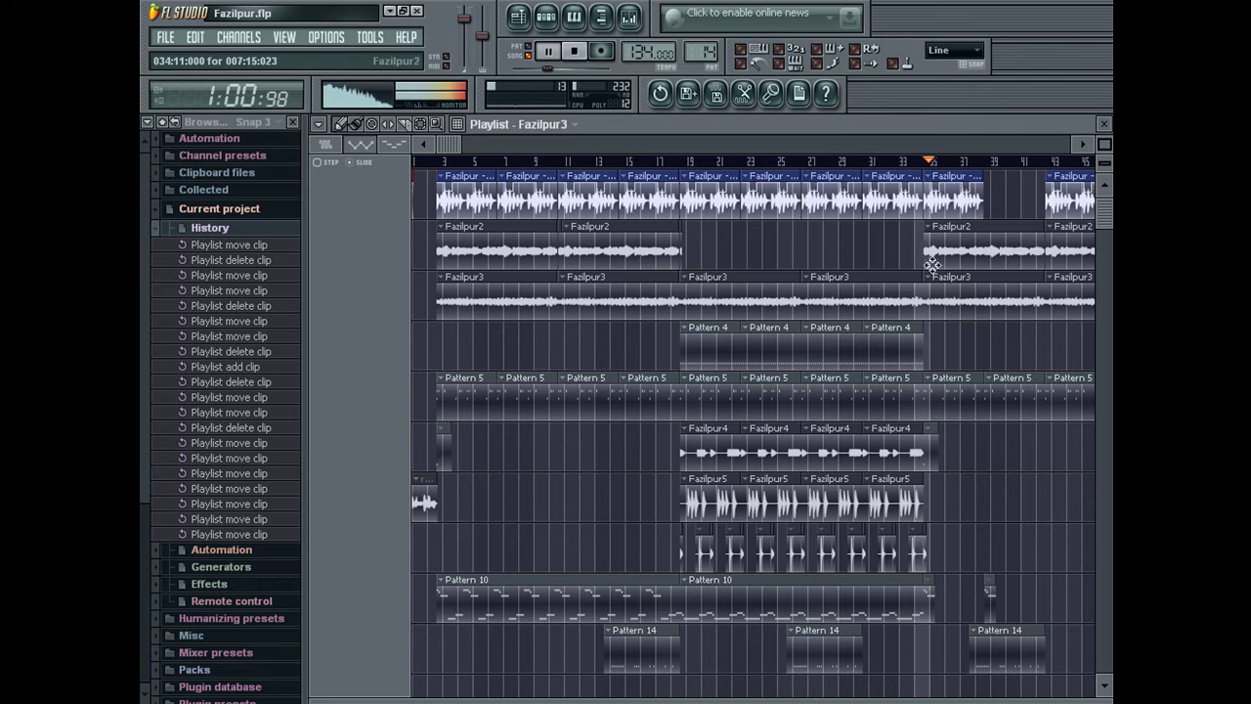
Set the Fazilpur2 channel volume to about 89% and the Fazilpur3 channel volume to about 62%
click(944, 227)
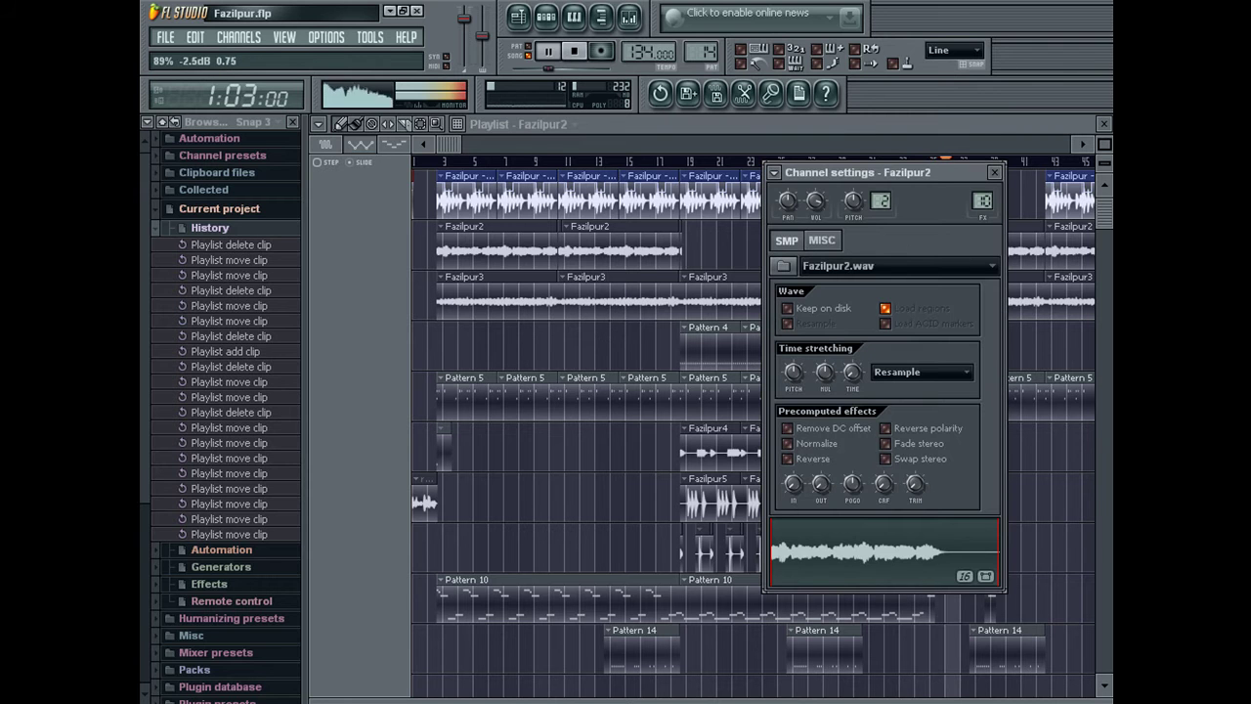
double_click(1012, 284)
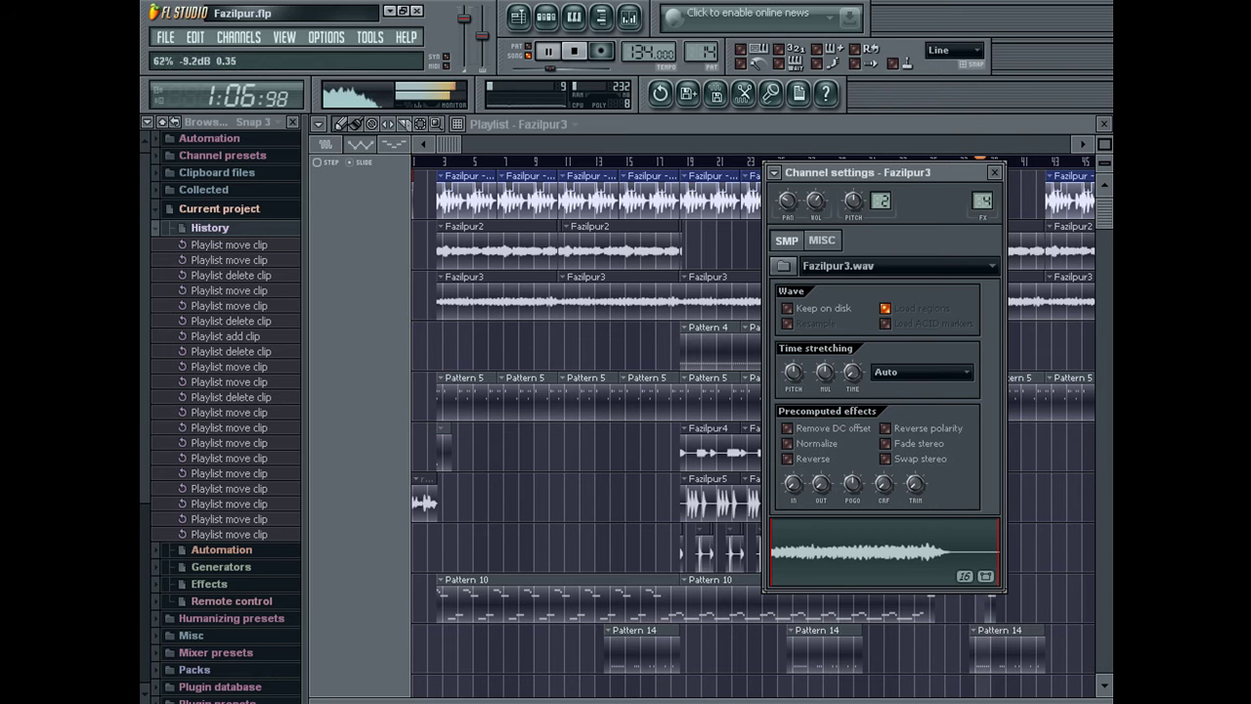
drag(816, 200, 816, 217)
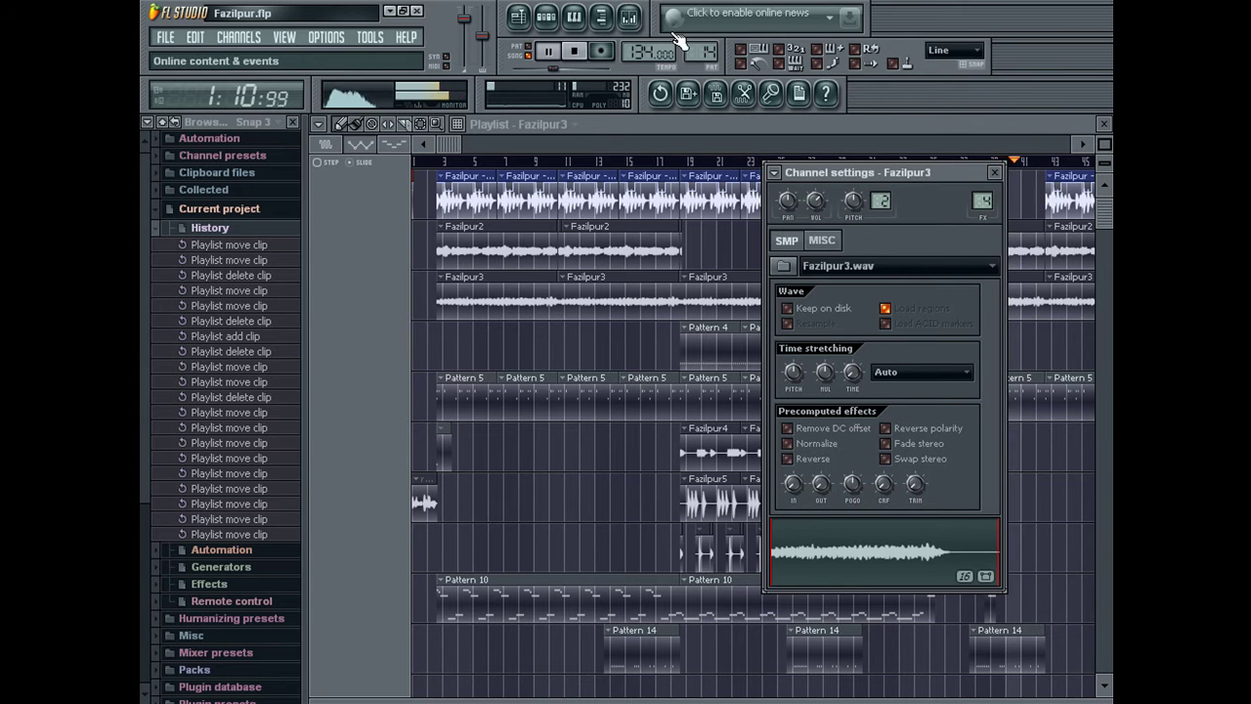
Boost the middle EQ band on mixer insert 4 for Fazilpur3 and close the mixer and channel settings
click(629, 17)
right_click(1030, 470)
click(1030, 472)
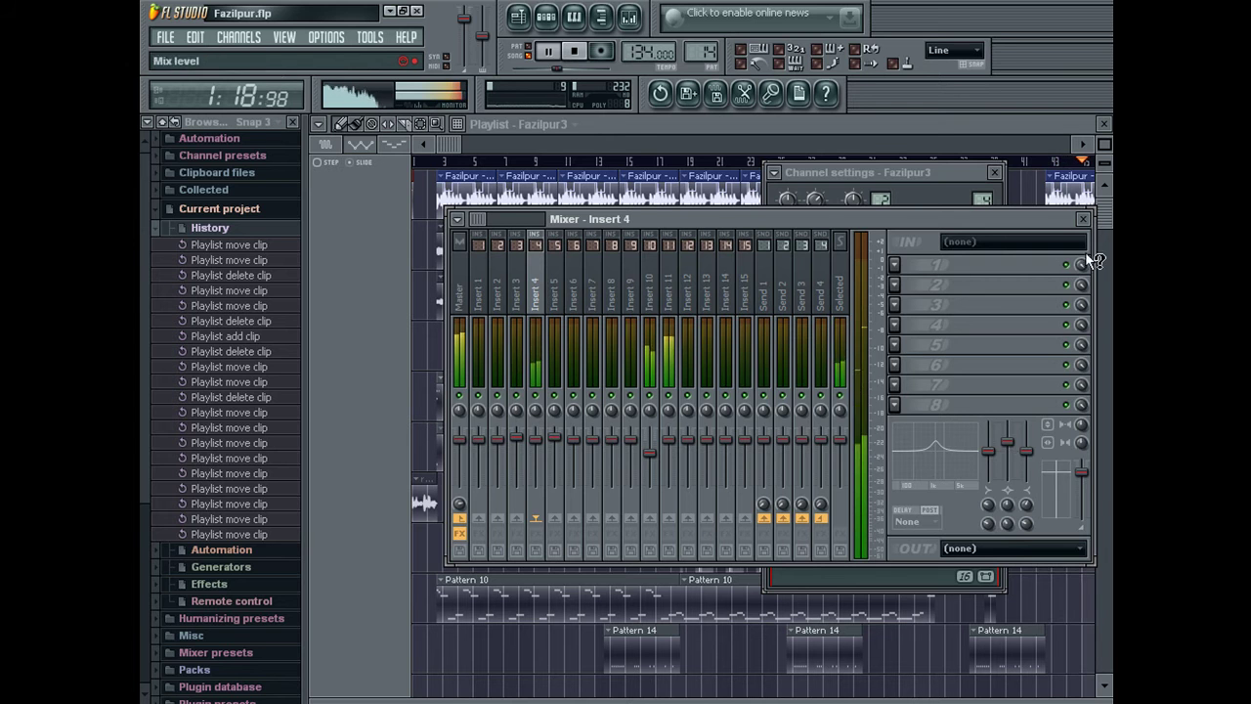
click(1082, 218)
click(997, 174)
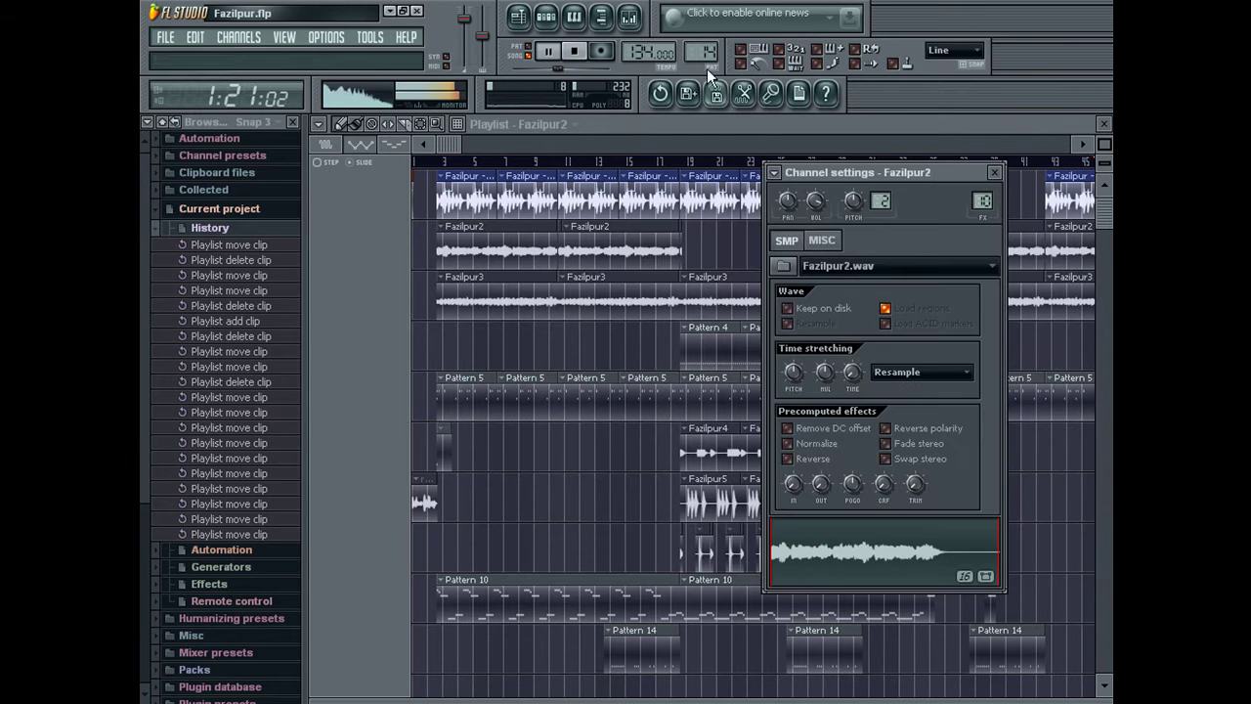
On mixer insert 10 for Fazilpur2, boost the middle peaking EQ band and reset the low-shelf level
click(630, 17)
drag(1007, 448, 1006, 443)
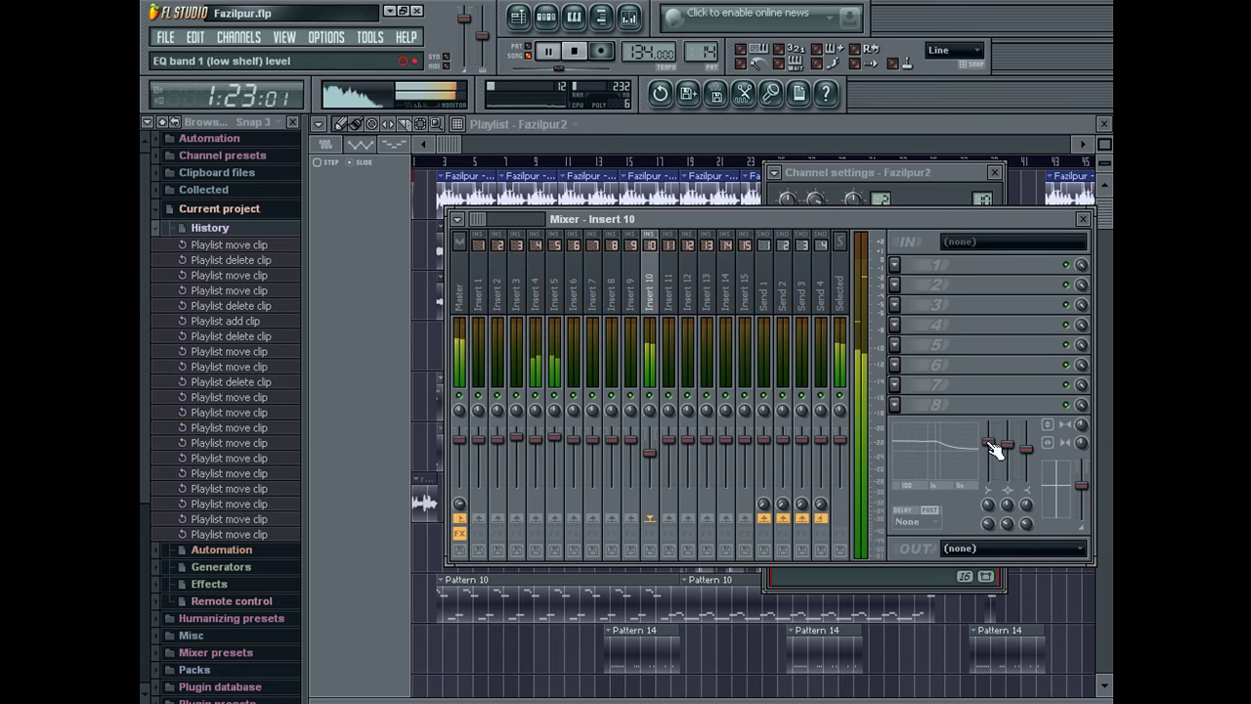
right_click(988, 442)
click(1006, 456)
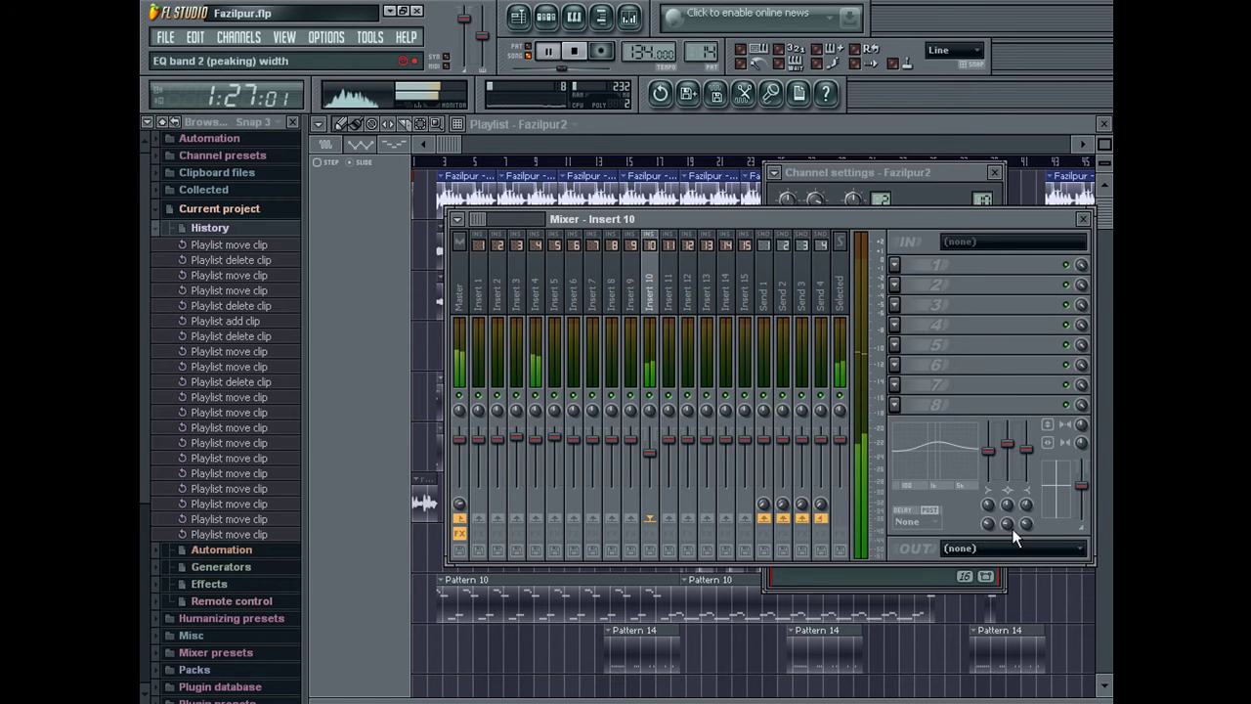
click(1083, 219)
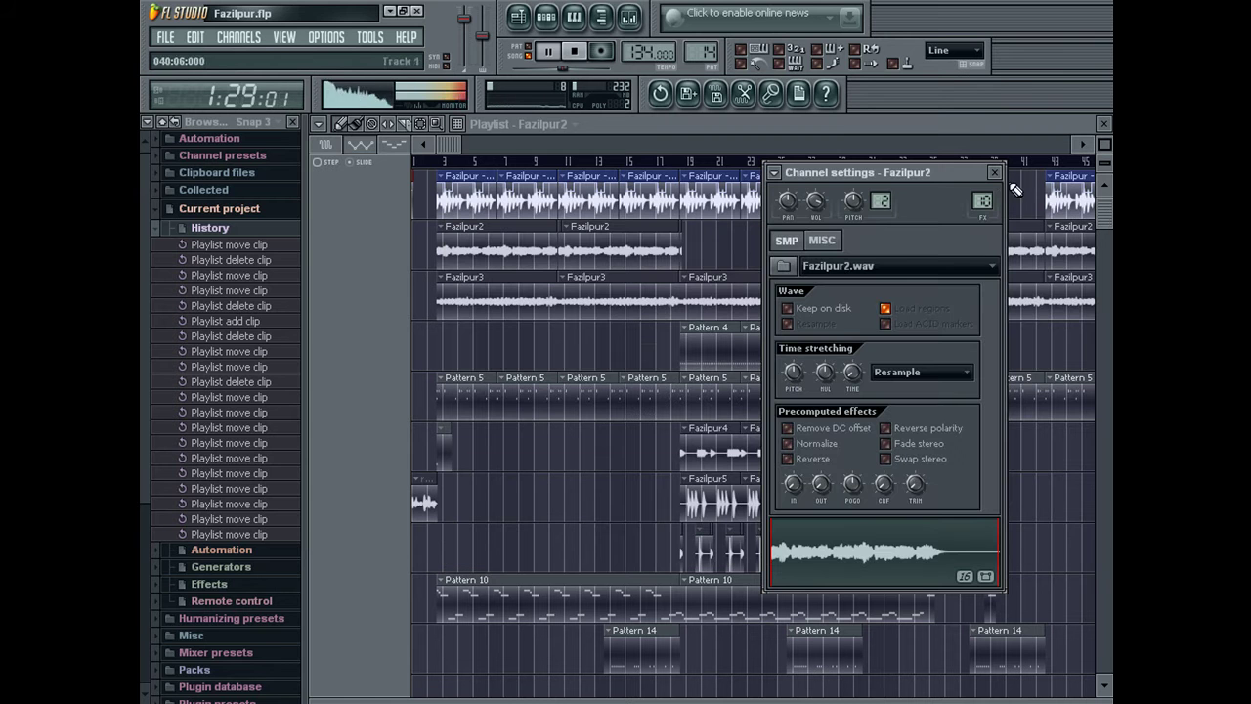
click(992, 173)
Open Pattern 4 from the playlist and clone its 808HH_Orig channel
drag(451, 145, 694, 157)
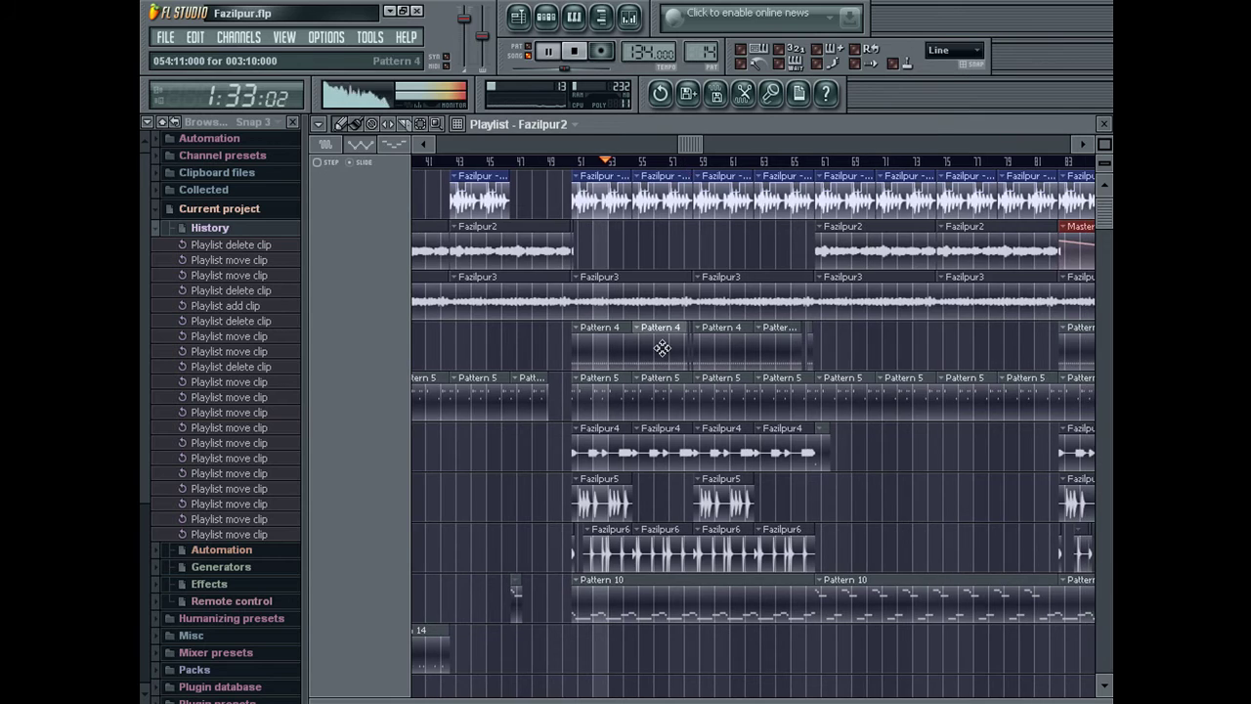
double_click(663, 347)
key(Escape)
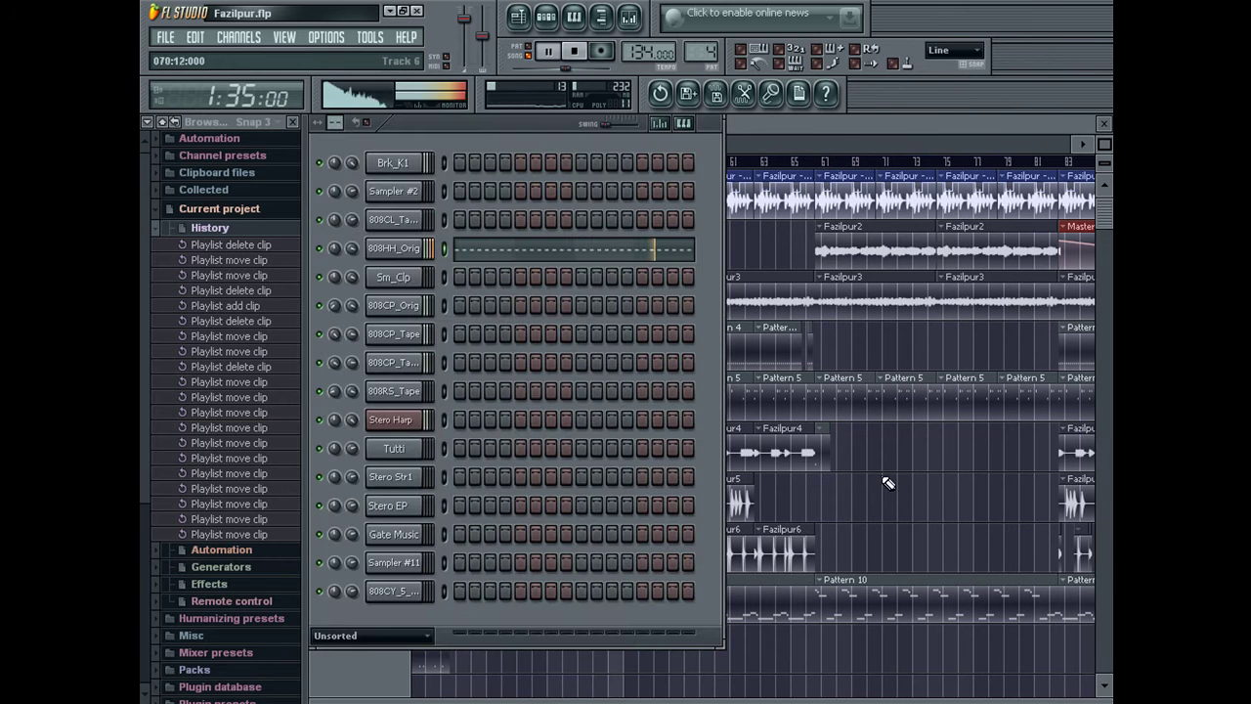
right_click(911, 503)
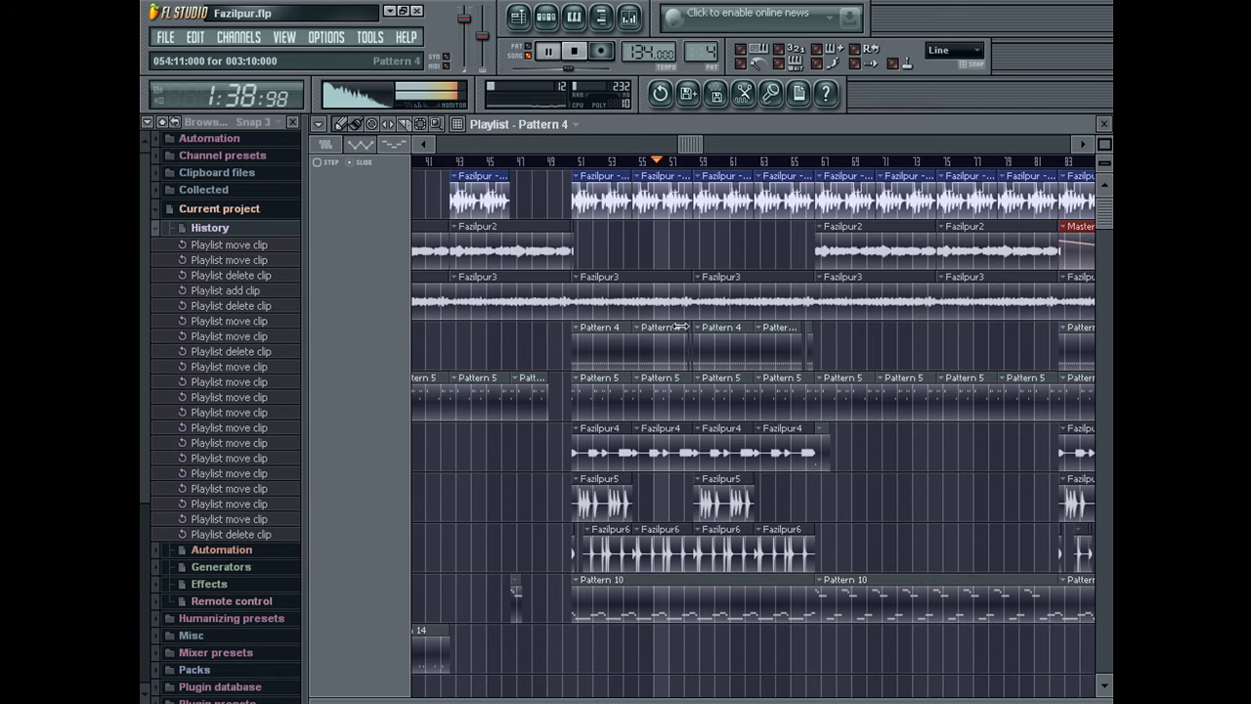
double_click(655, 350)
key(Escape)
right_click(418, 247)
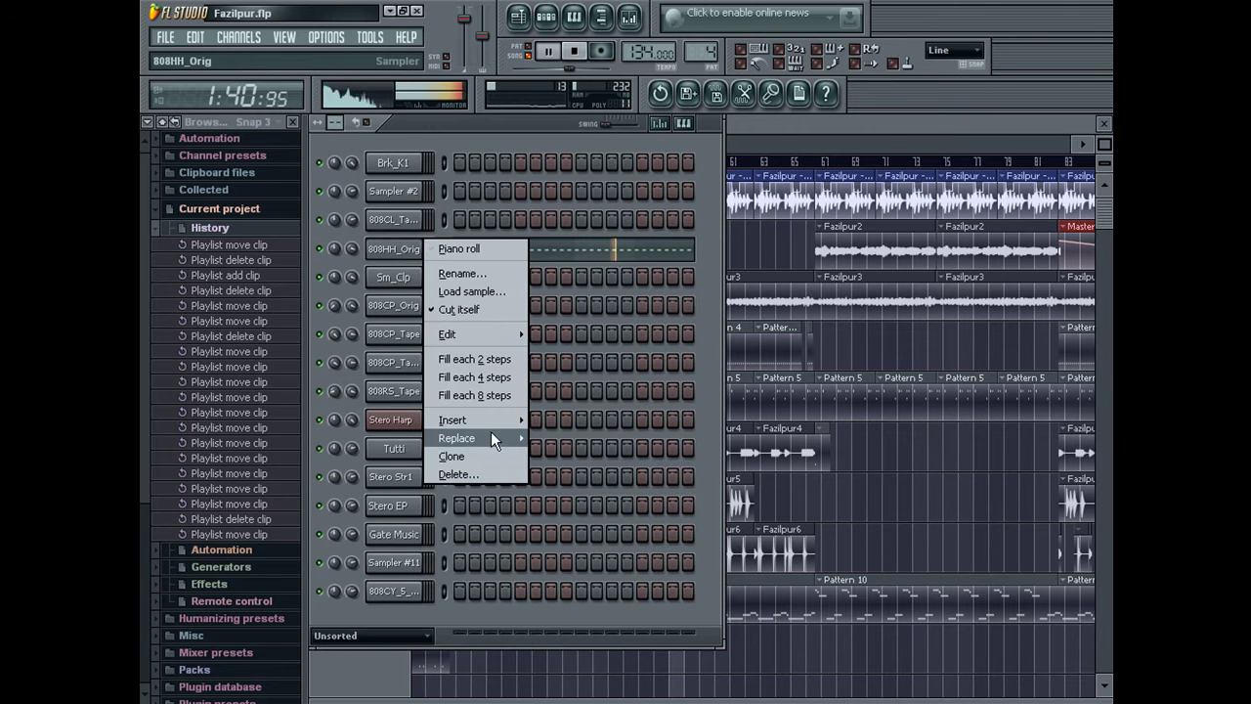
click(478, 455)
In the piano roll of 808HH_Orig #2, place three short C5 notes from step 9 of bar 1, using 1/6 step snap
click(574, 16)
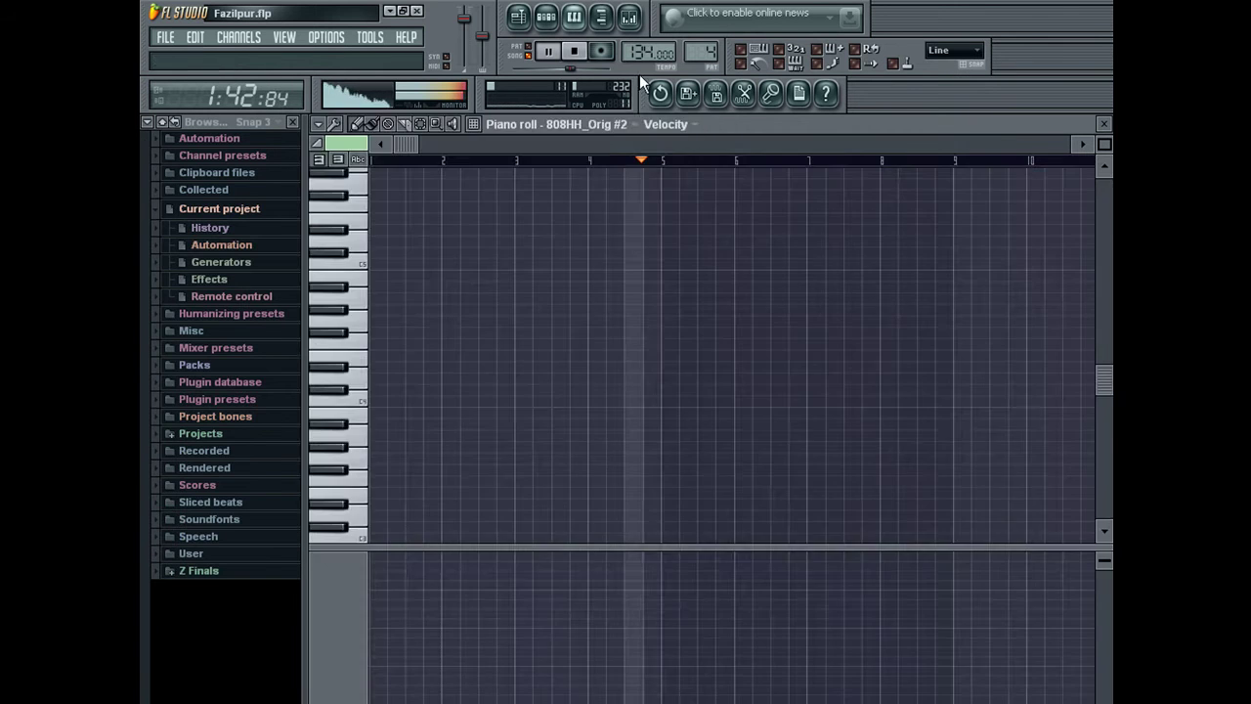
click(589, 125)
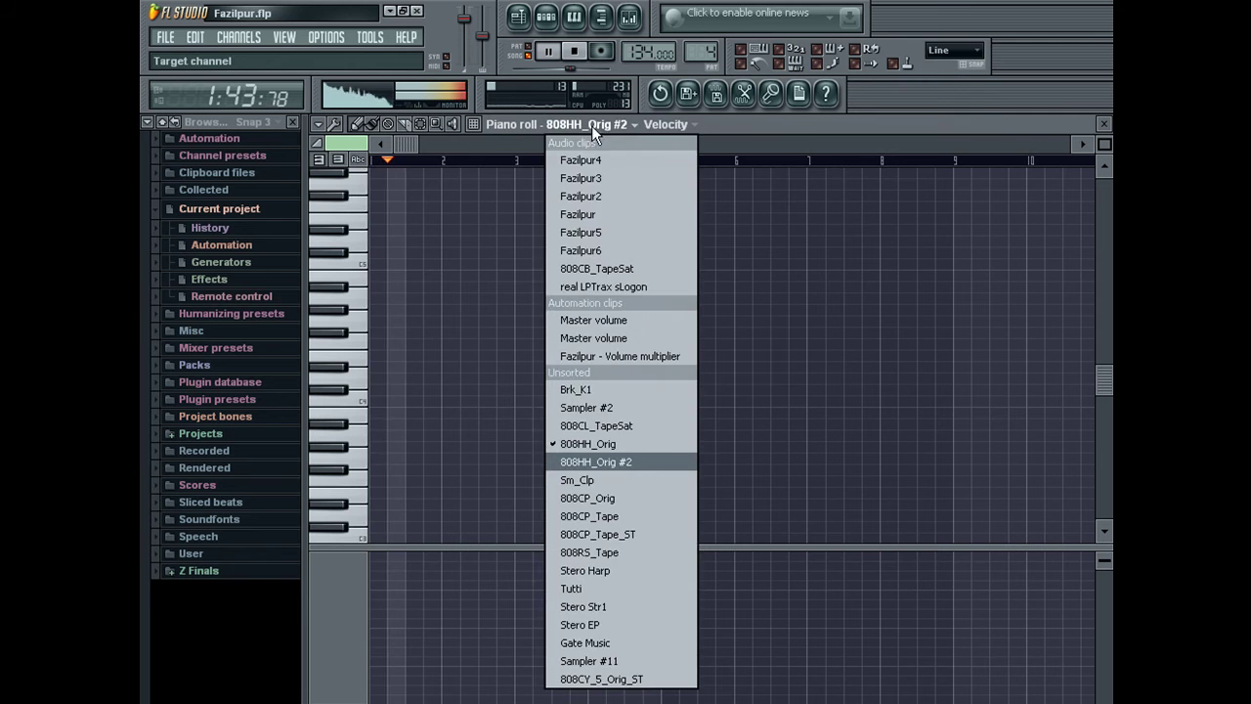
click(940, 52)
click(961, 132)
drag(1104, 143, 1104, 122)
drag(674, 254, 557, 261)
click(565, 264)
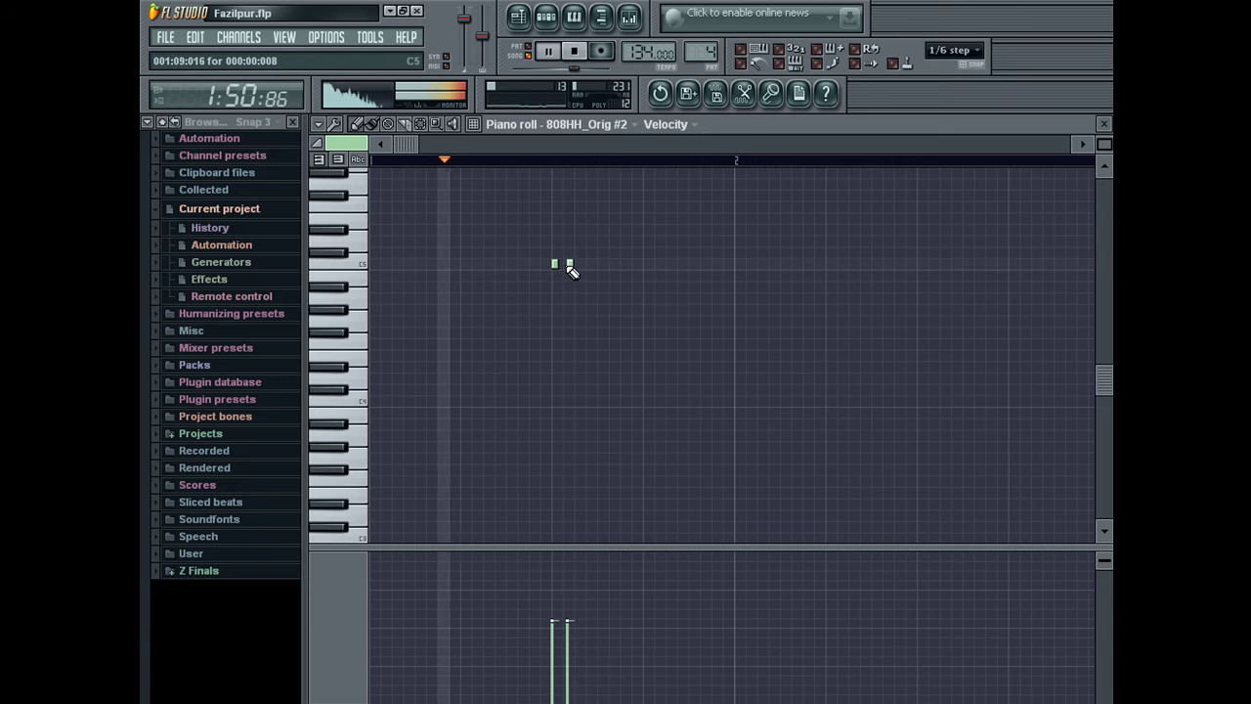
click(577, 264)
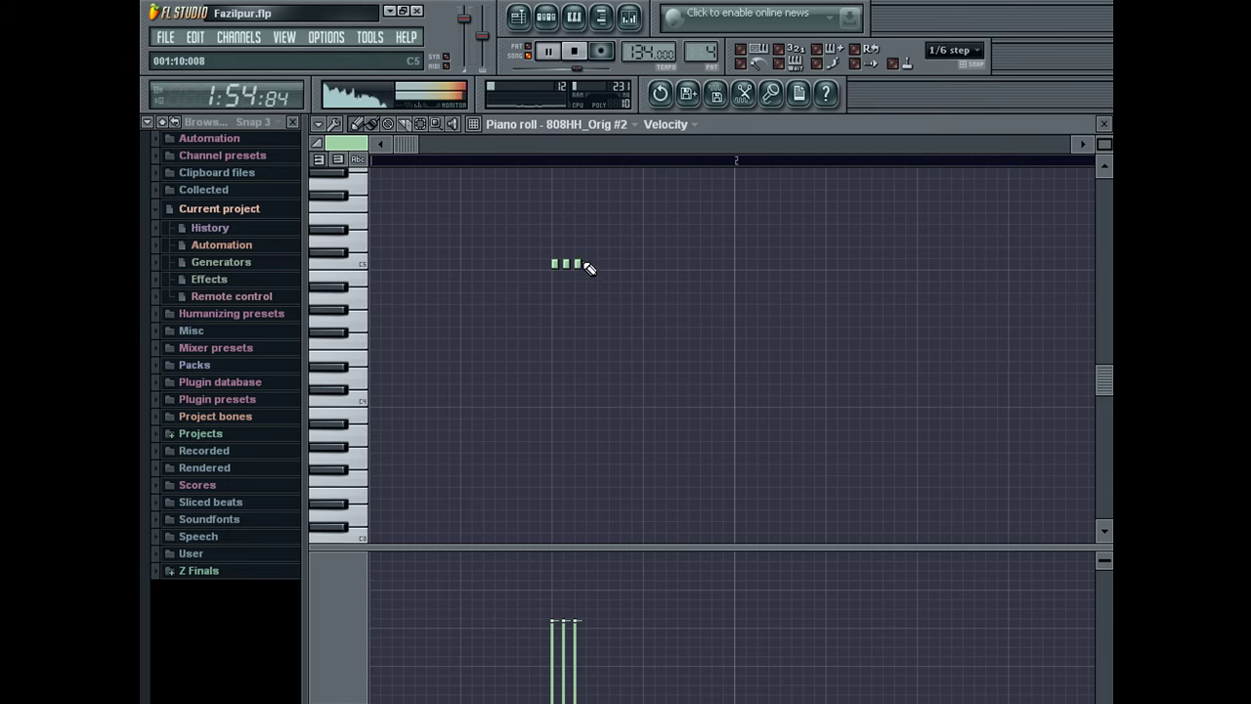
Set the snap to Line and duplicate the three hi-hat notes to step 13 of bar 1
key(ctrl+a)
click(952, 50)
click(950, 64)
drag(554, 262, 647, 262)
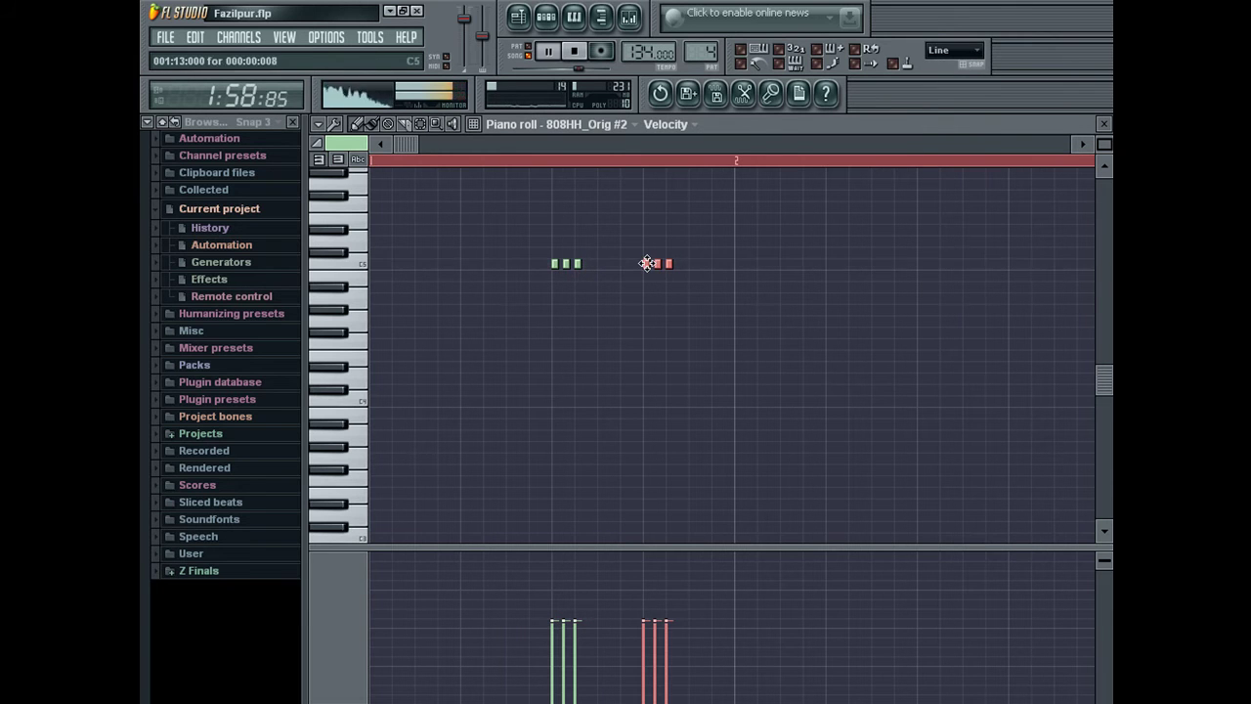
Reopen the 808HH_Orig #2 piano roll and delete the three-note group starting at step 9 of bar 3
click(528, 57)
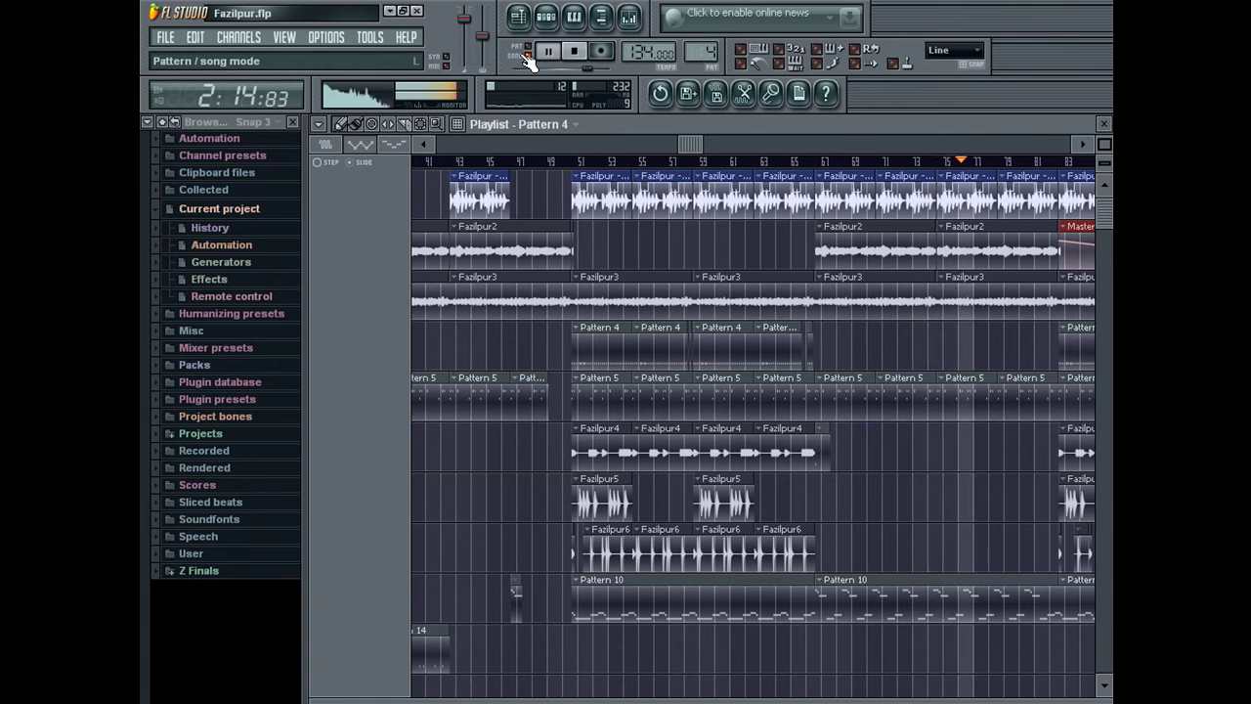
drag(694, 144, 739, 144)
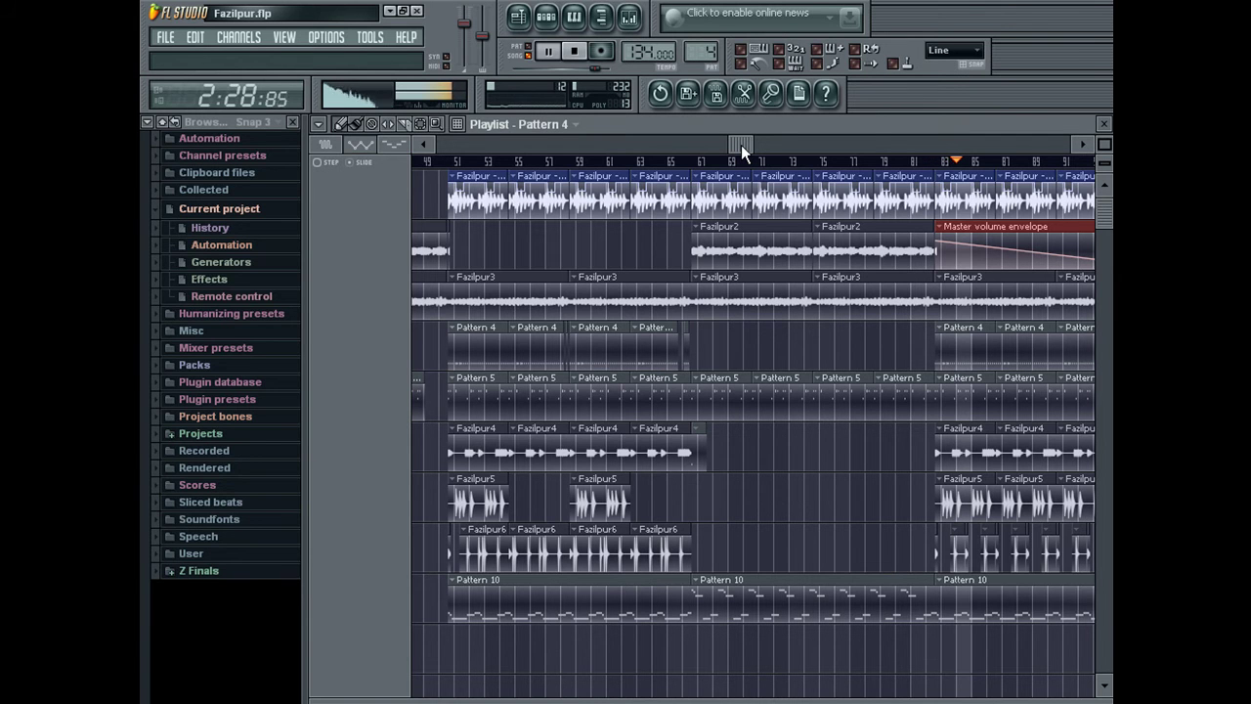
key(F7)
key(F7)
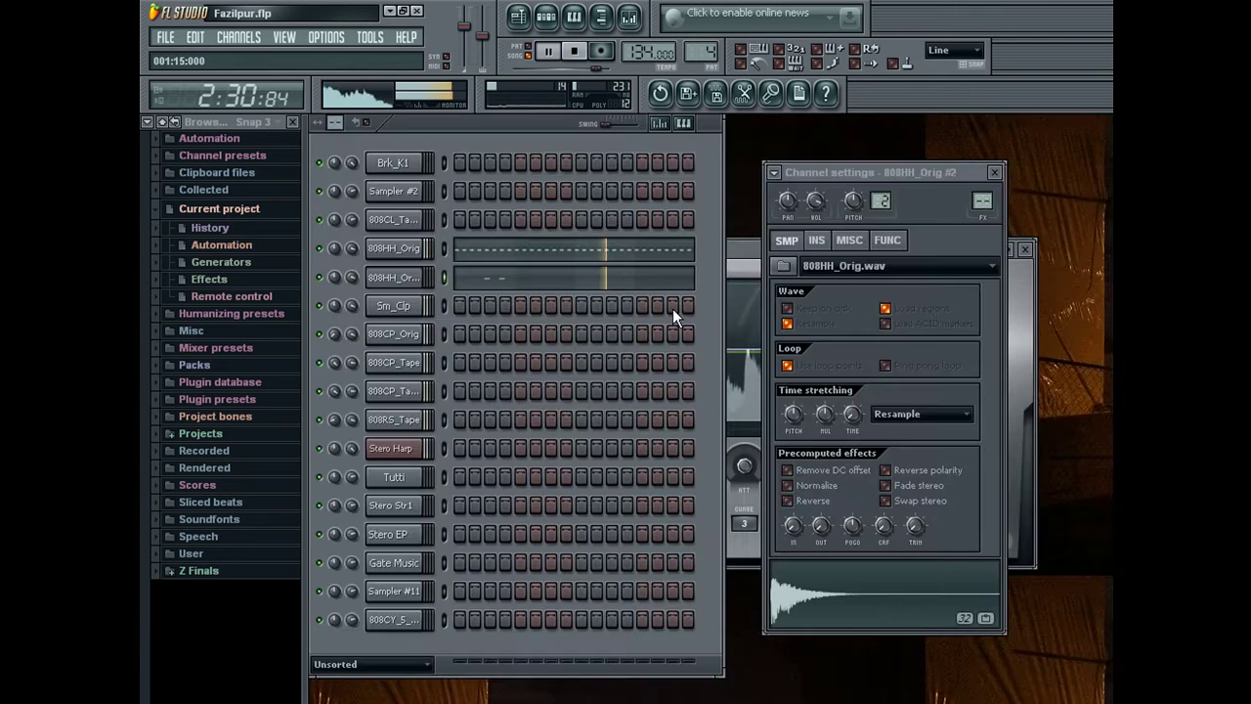
click(531, 268)
key(ctrl+a)
drag(498, 147, 649, 168)
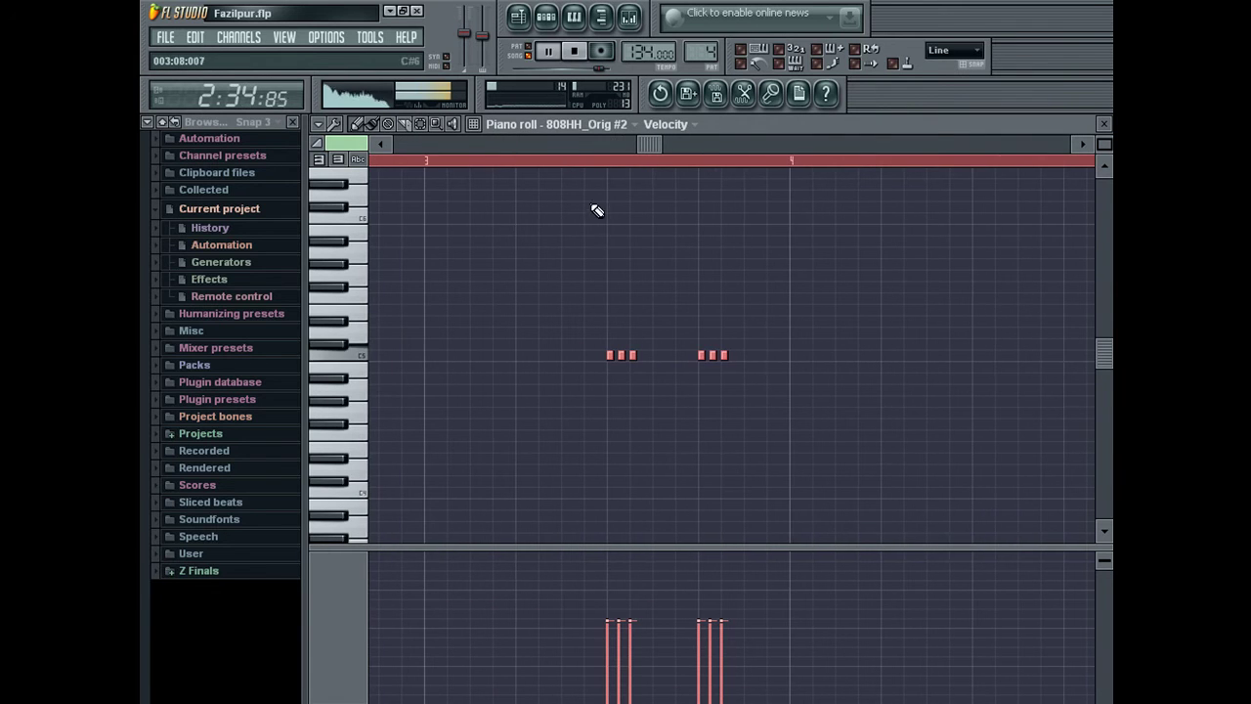
right_click(621, 355)
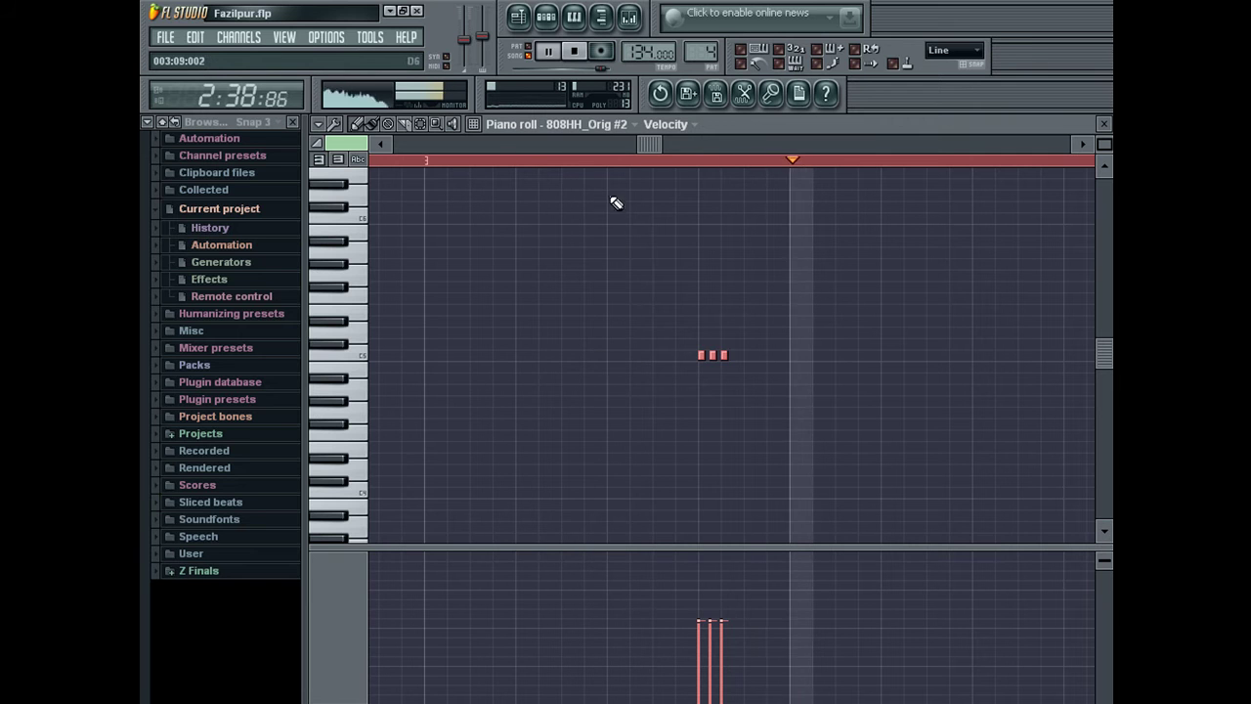
Delete the three-note group starting at step 9 of bar 1 and return to the playlist
drag(631, 145, 386, 188)
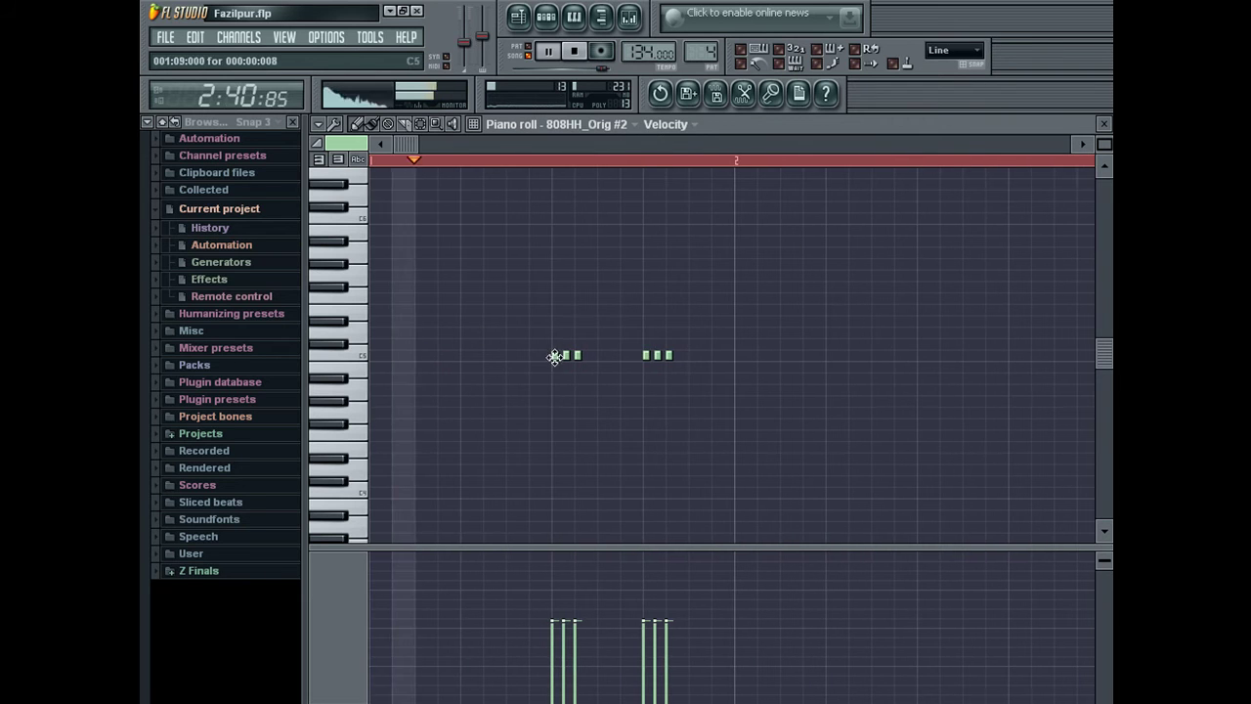
right_click(566, 354)
click(633, 366)
right_click(634, 367)
right_click(576, 355)
right_click(554, 355)
drag(409, 146, 779, 163)
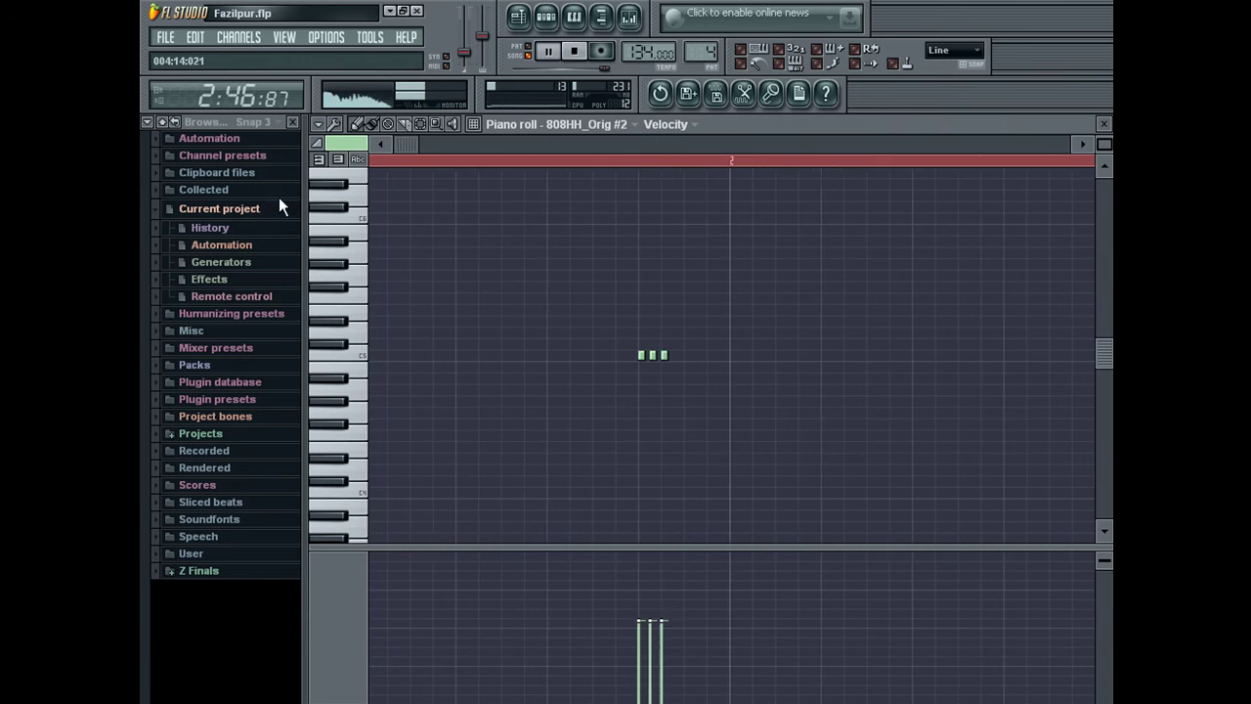
click(518, 17)
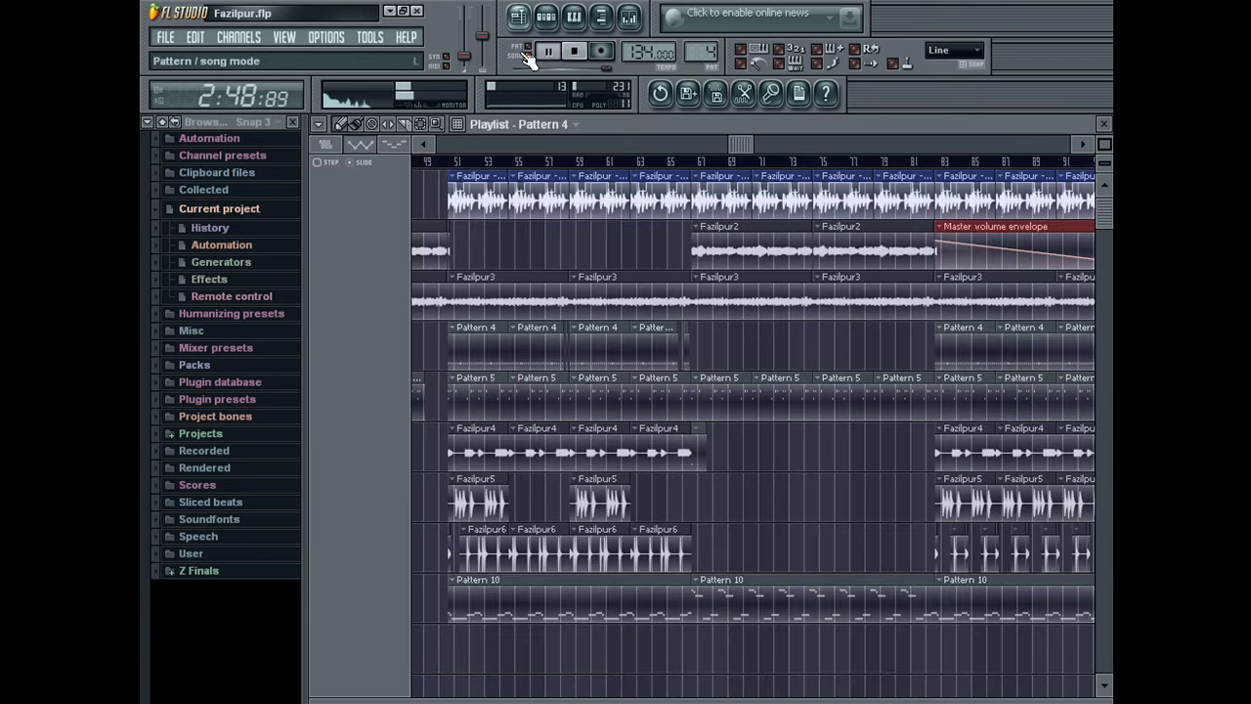
Save the project and restart song playback from the beginning, closing the playlist and piano roll
click(162, 37)
click(184, 119)
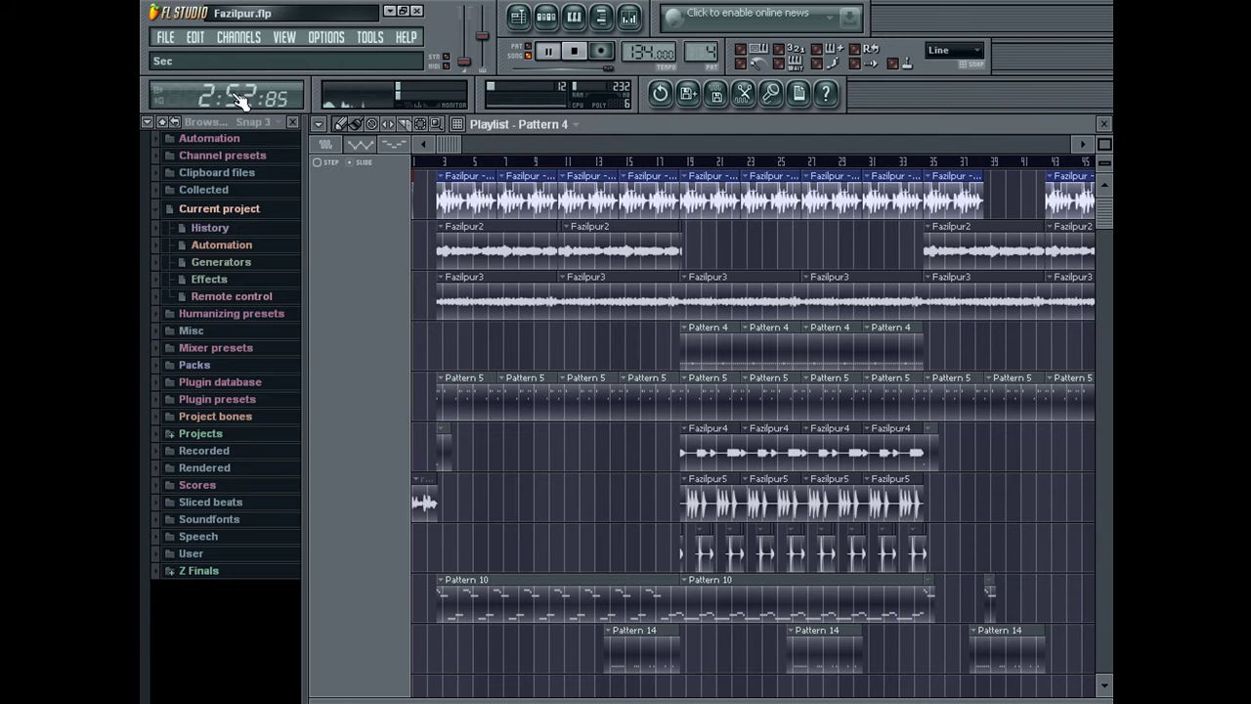
click(1103, 124)
key(space)
key(space)
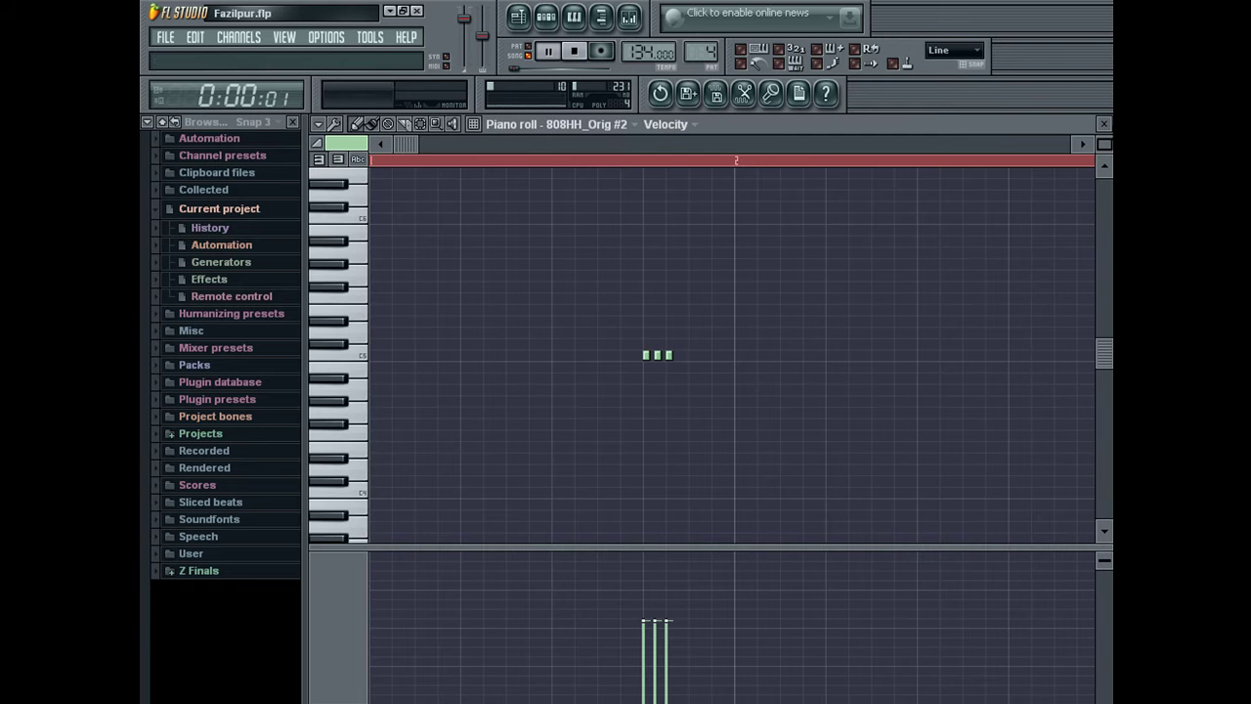
click(1103, 124)
Switch to pattern 1 and delete the Sampler #11 channel
double_click(425, 595)
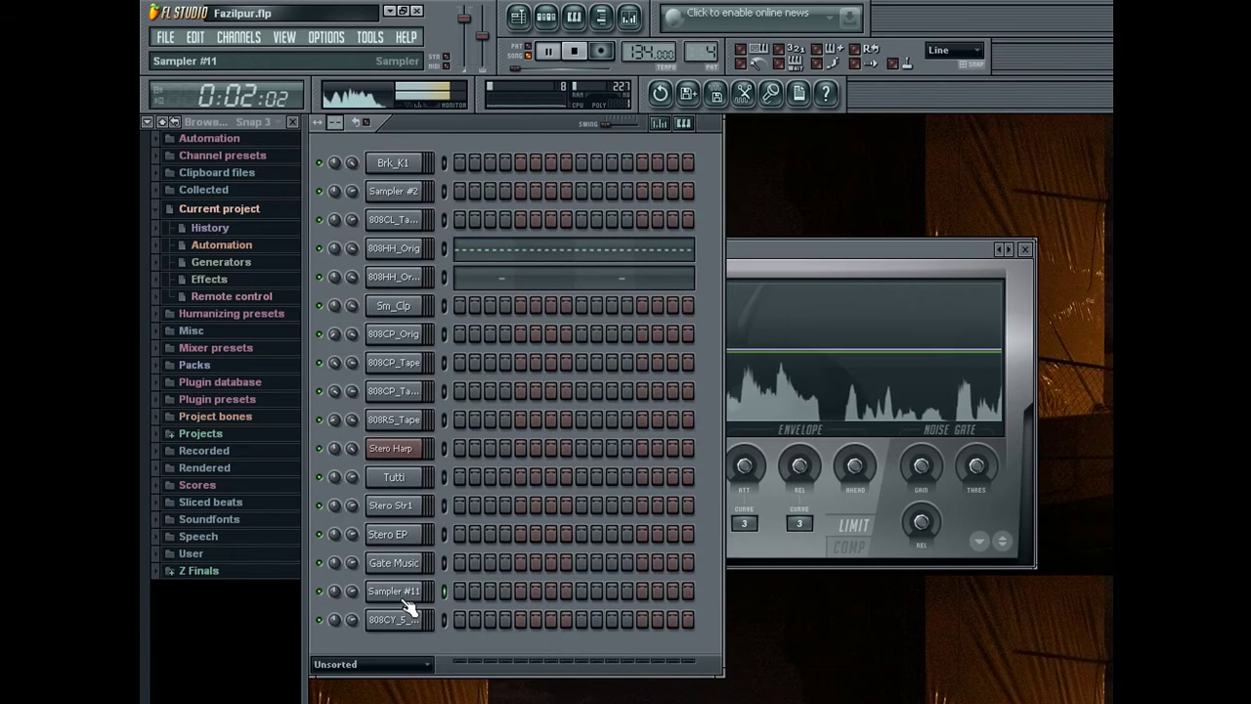
mouse_move(701, 53)
mouse_down()
mouse_move(700, 73)
mouse_move(696, 35)
mouse_move(696, 53)
mouse_up()
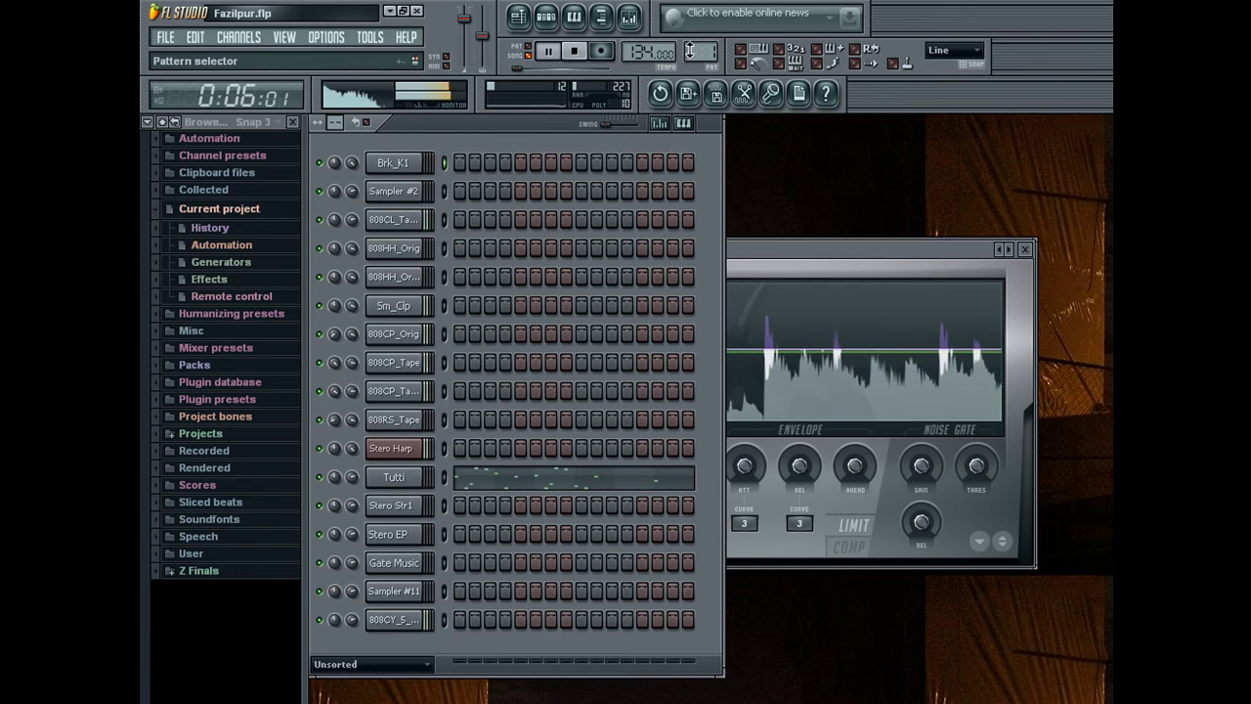
key(alt+Delete)
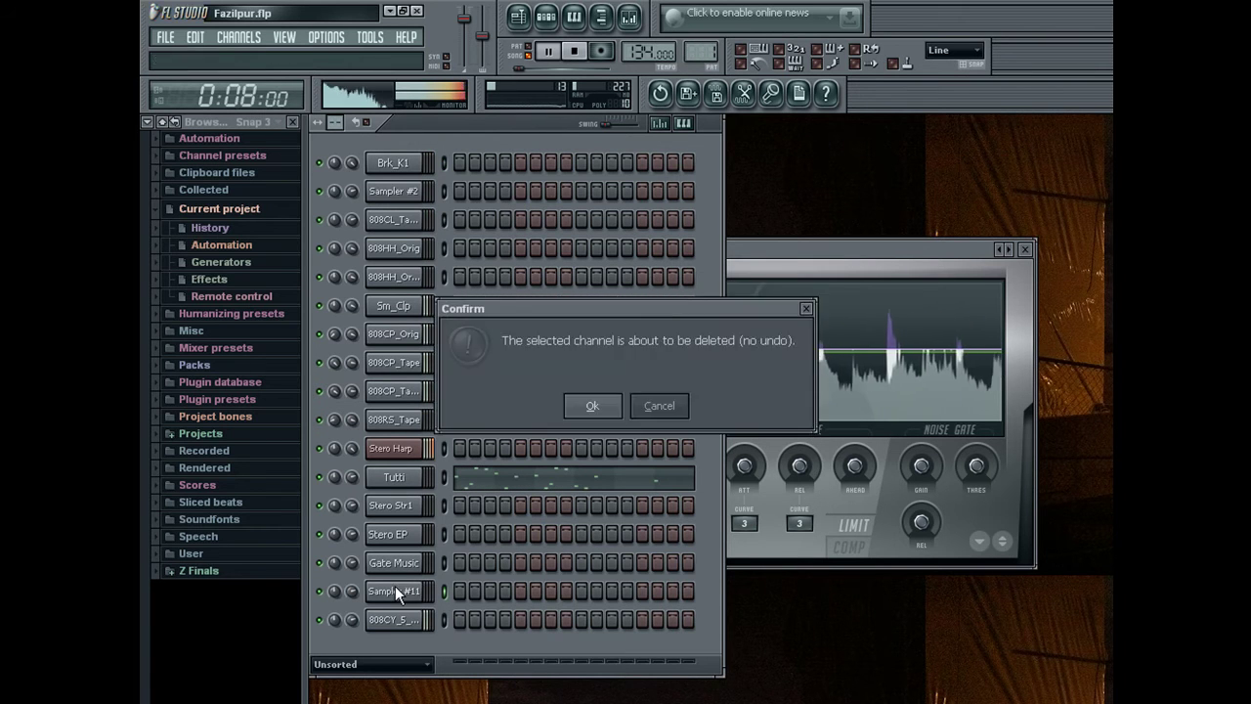
key(Return)
Show all channels, adjust the Fazilpur3 channel volume and return to the playlist
click(372, 635)
click(351, 618)
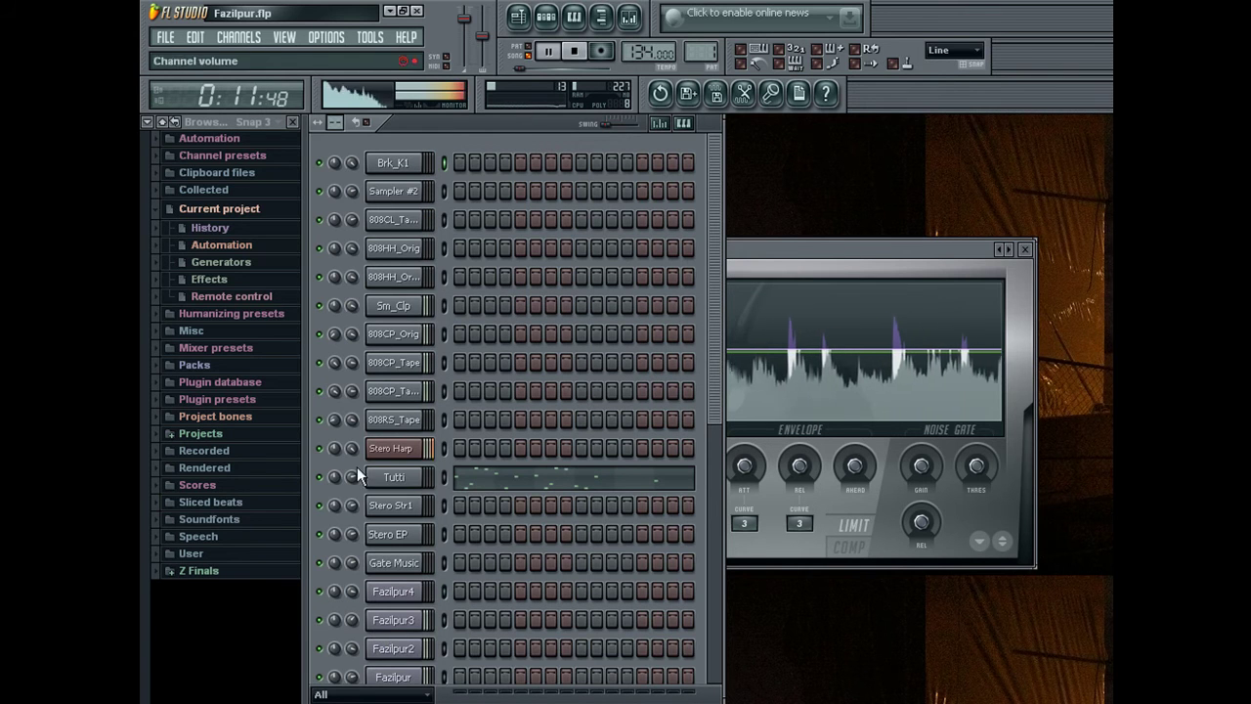
click(518, 17)
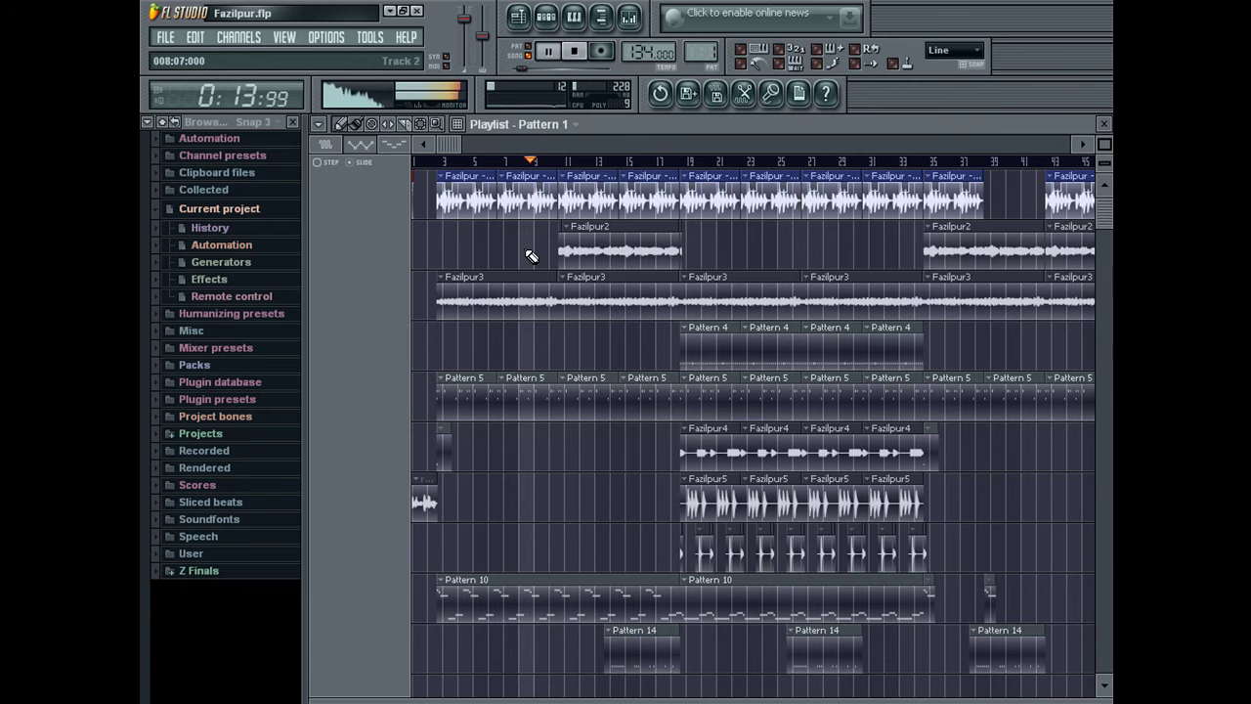
Restore the Fazilpur2 clip at bar 3 by undoing the last change and set the Fazilpur3 channel volume to 62%
key(ctrl+z)
double_click(613, 317)
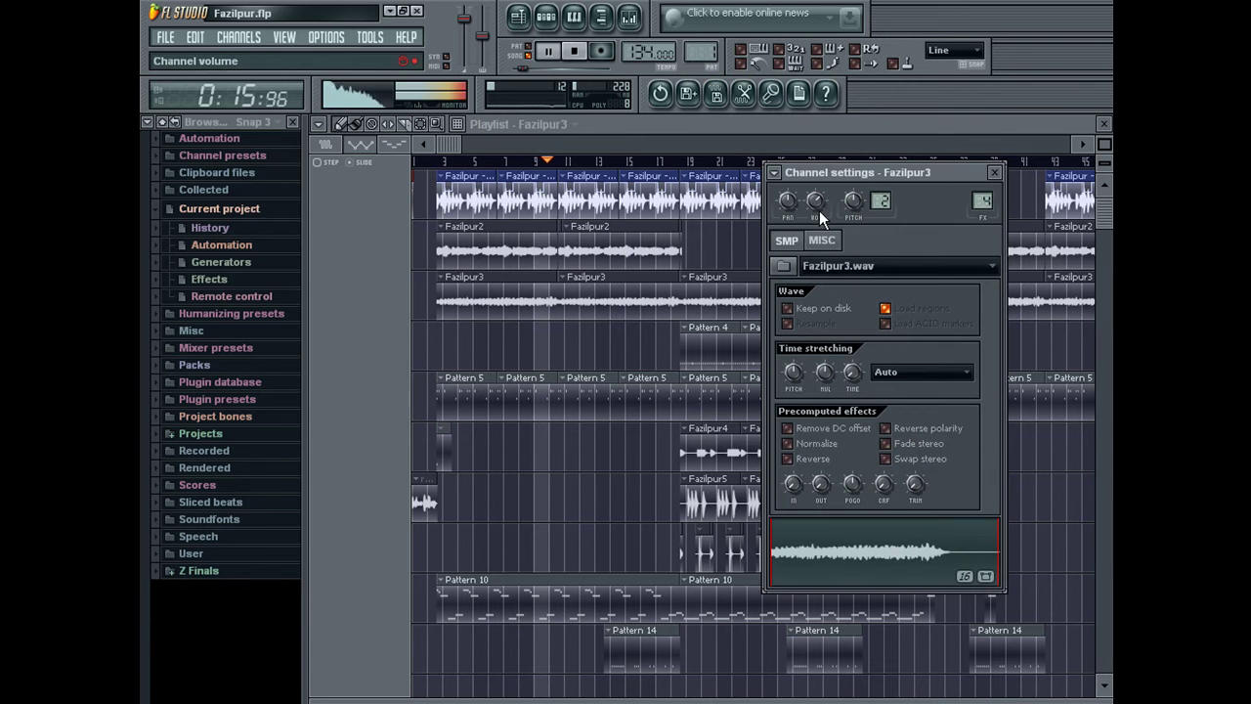
click(818, 203)
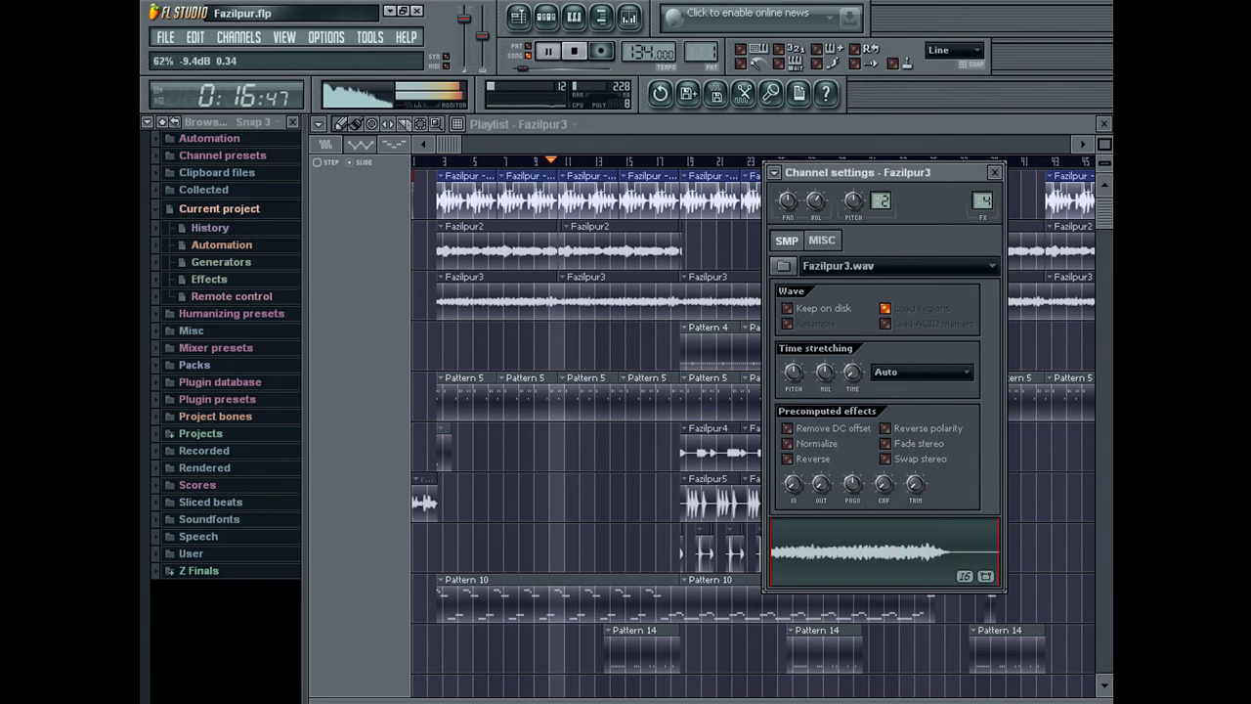
Open the Fazilpur2 channel's mixer track, Insert 10, and reset its middle EQ band level and stereo separation
double_click(598, 244)
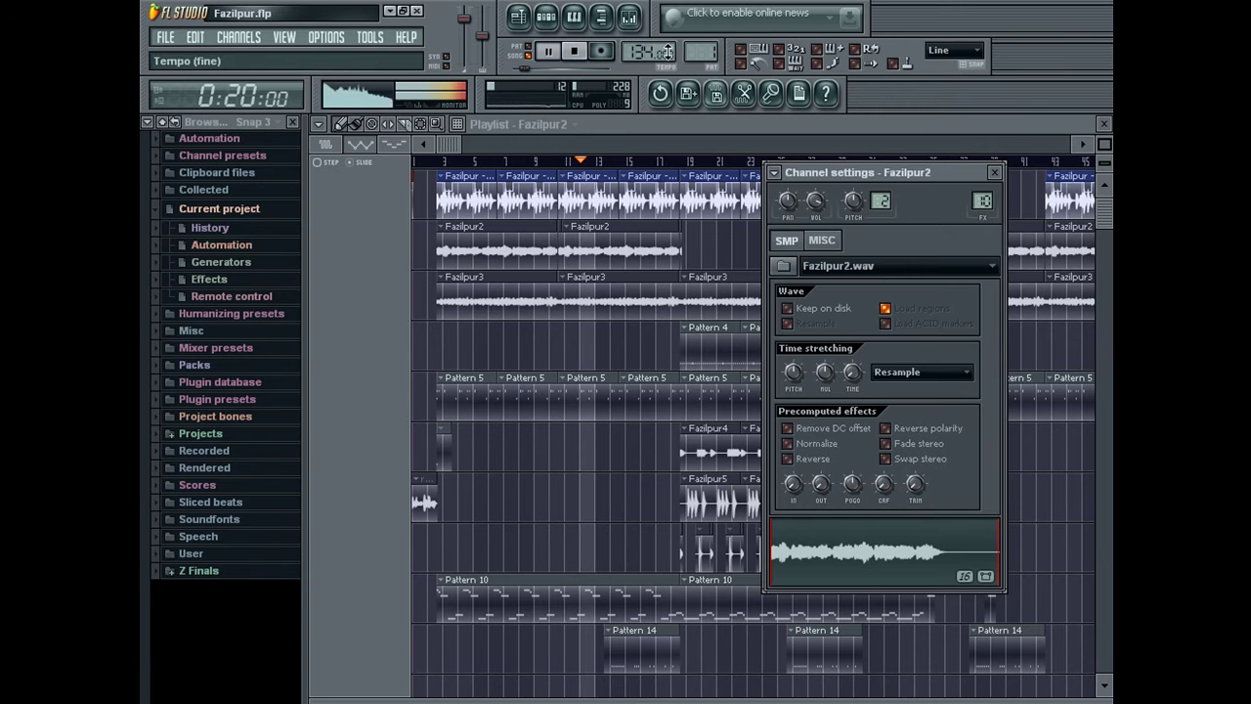
click(630, 17)
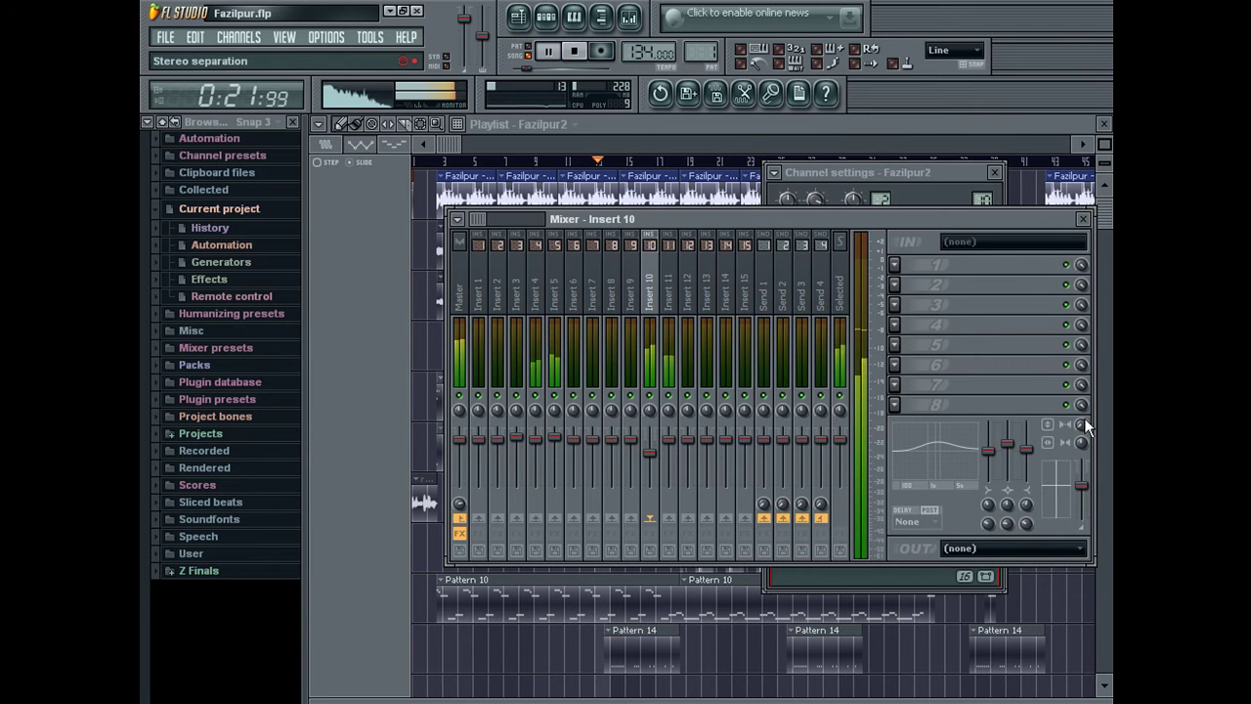
drag(1007, 443, 1021, 462)
right_click(1013, 452)
click(1015, 457)
right_click(1081, 427)
click(1081, 433)
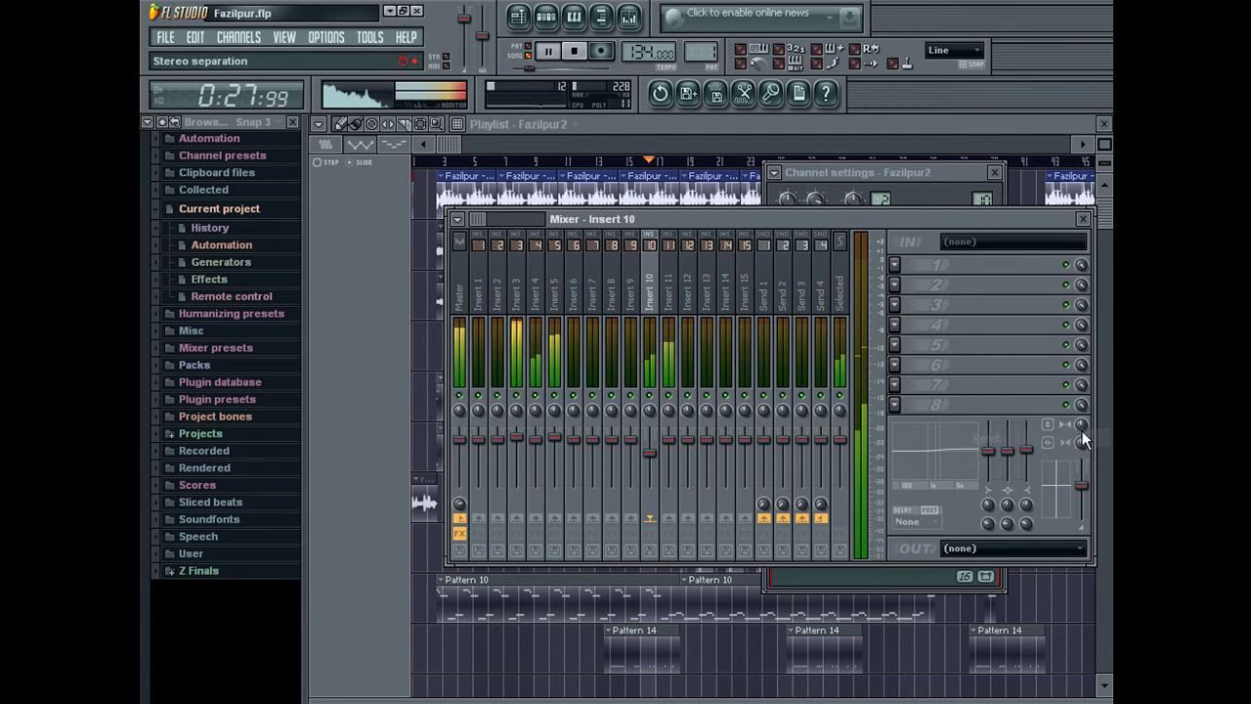
right_click(1086, 433)
click(1087, 437)
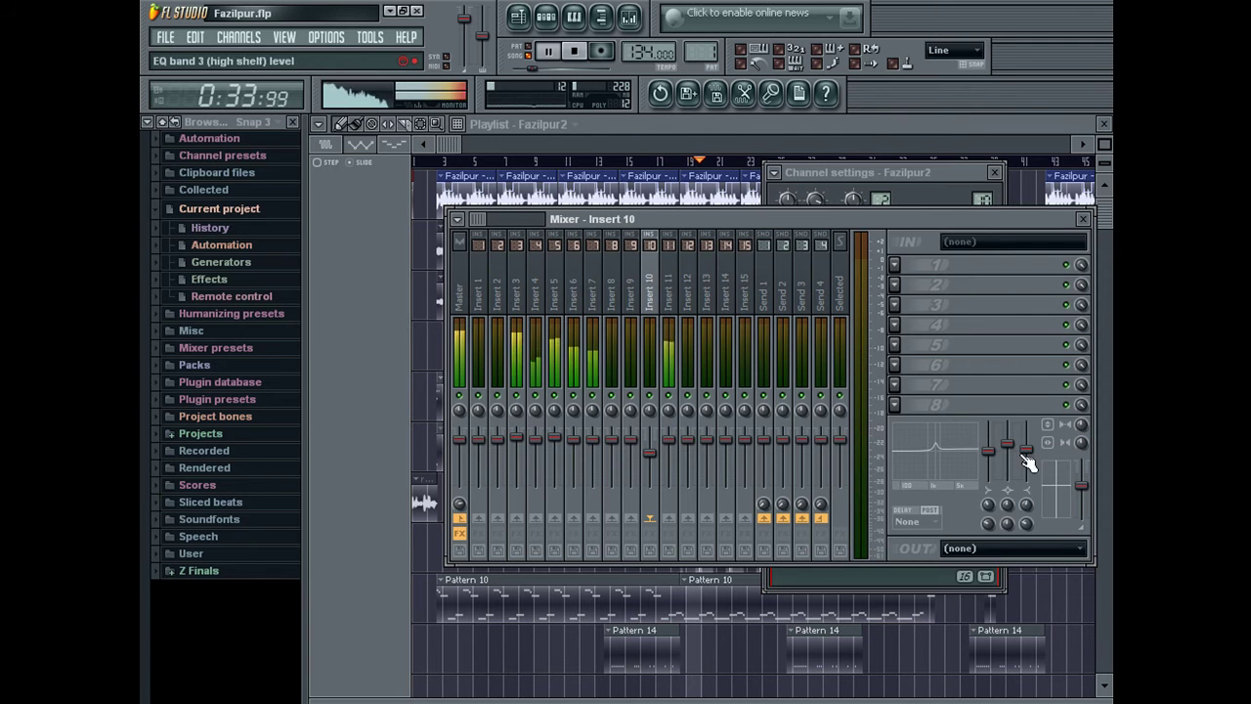
Widen Insert 10's middle EQ band and boost its level while replaying the song from the beginning
drag(1008, 443, 1007, 437)
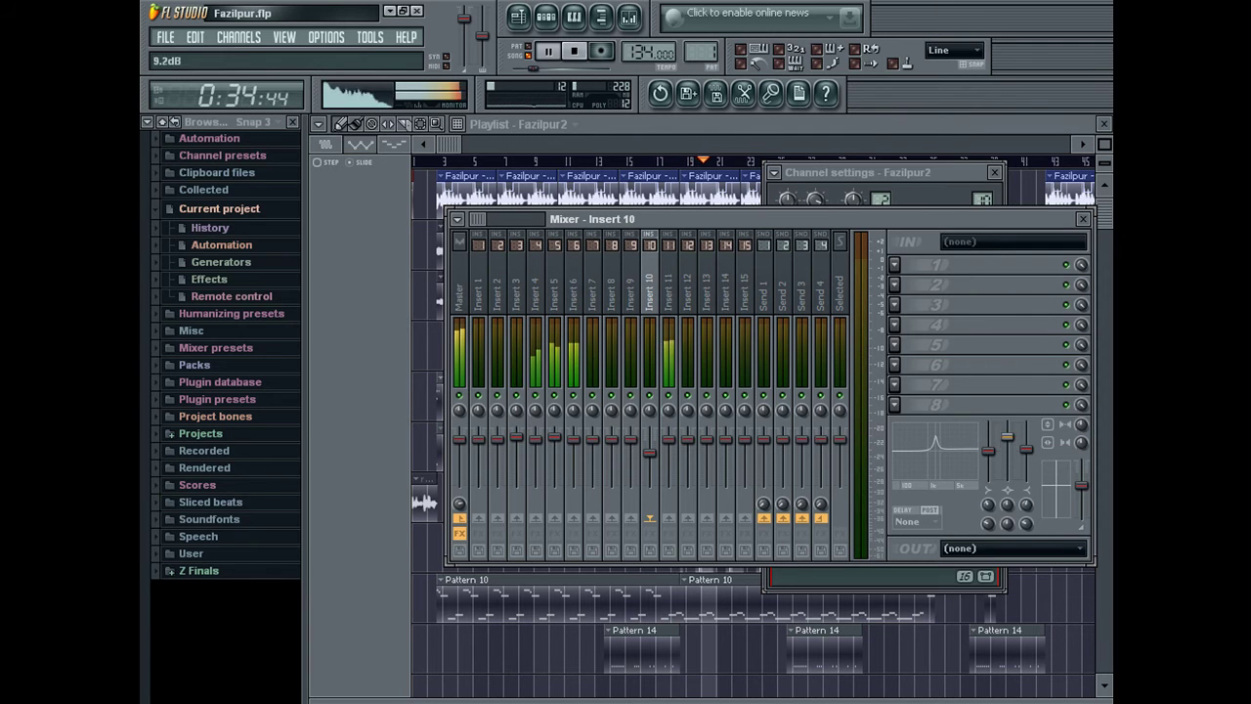
click(540, 160)
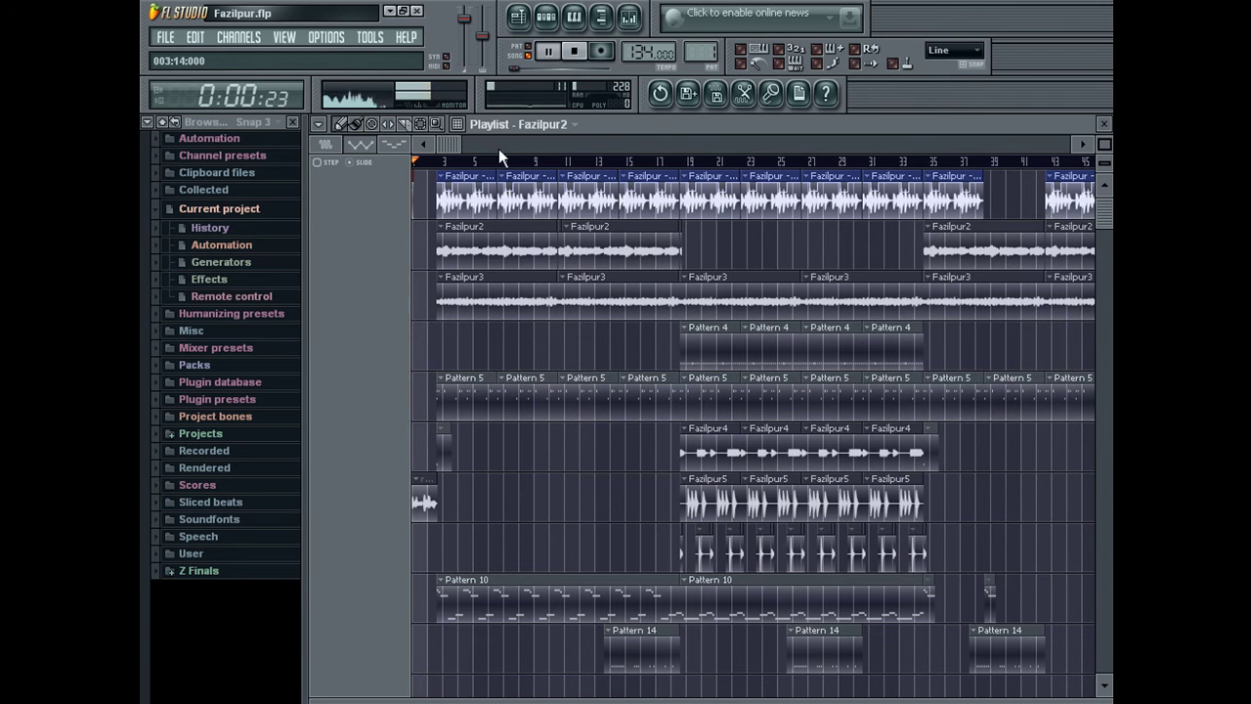
click(629, 18)
drag(1010, 438, 1010, 444)
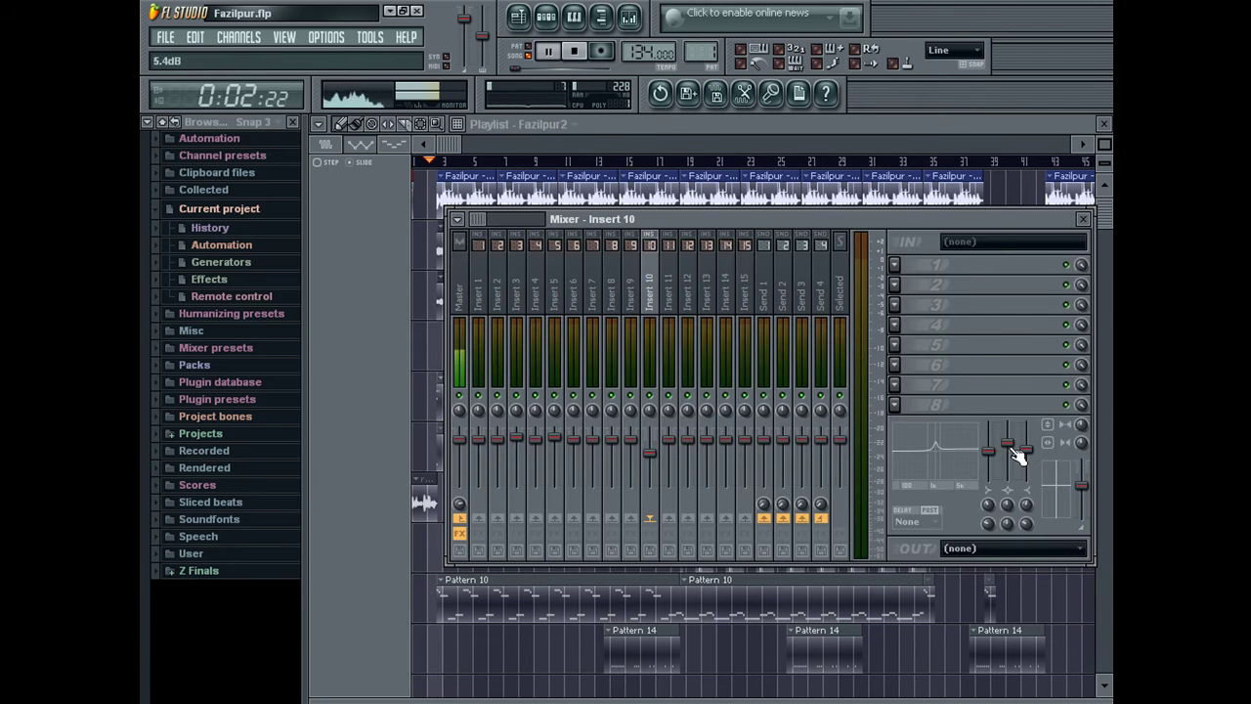
drag(1009, 527, 1009, 575)
drag(1007, 442, 1006, 434)
Lower Insert 10's volume fader to 57% (-10.7 dB)
drag(650, 452, 650, 460)
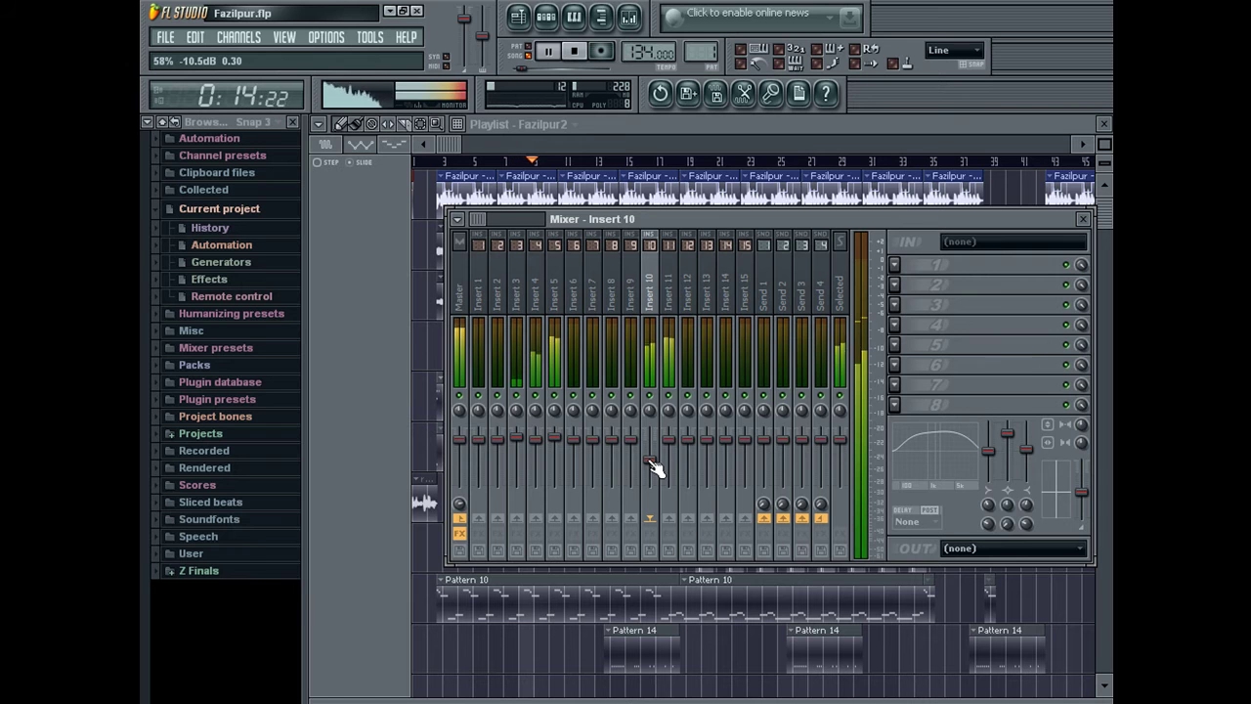
drag(650, 461, 650, 458)
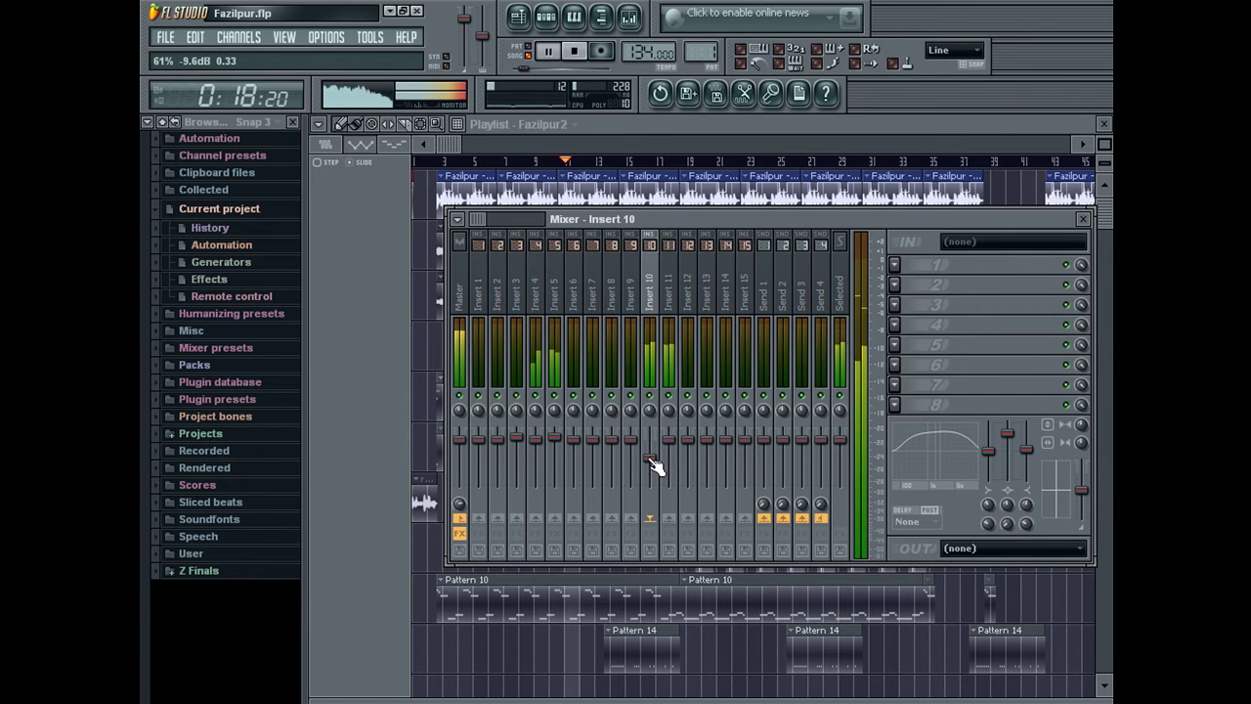
drag(651, 458, 651, 458)
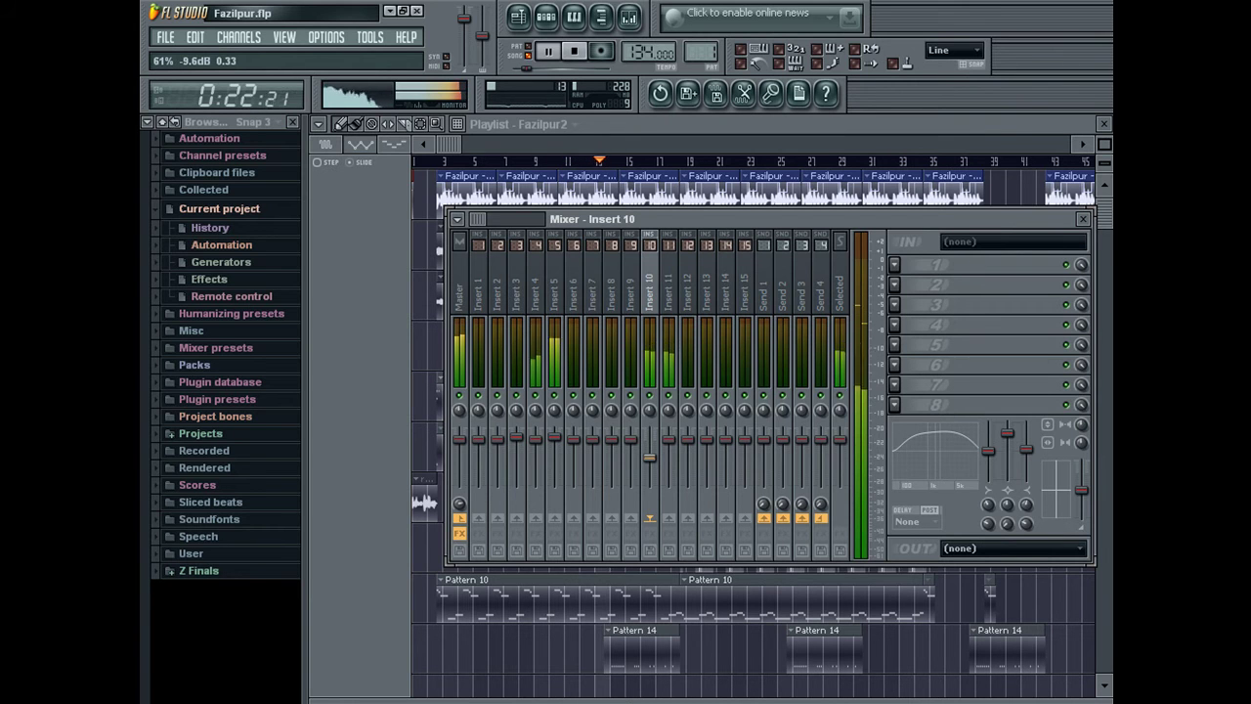
drag(651, 458, 655, 465)
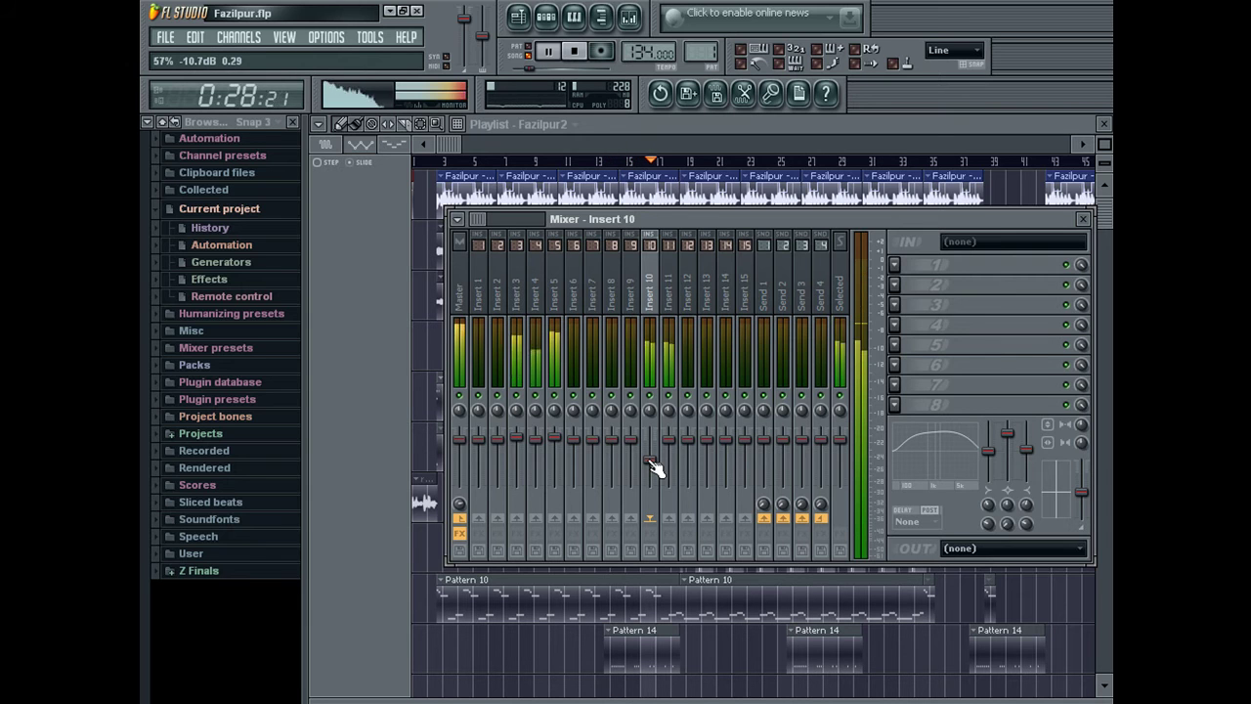
Restart playback from bar 2 and set the Fazilpur2 channel's time-stretching mode to Auto
click(604, 121)
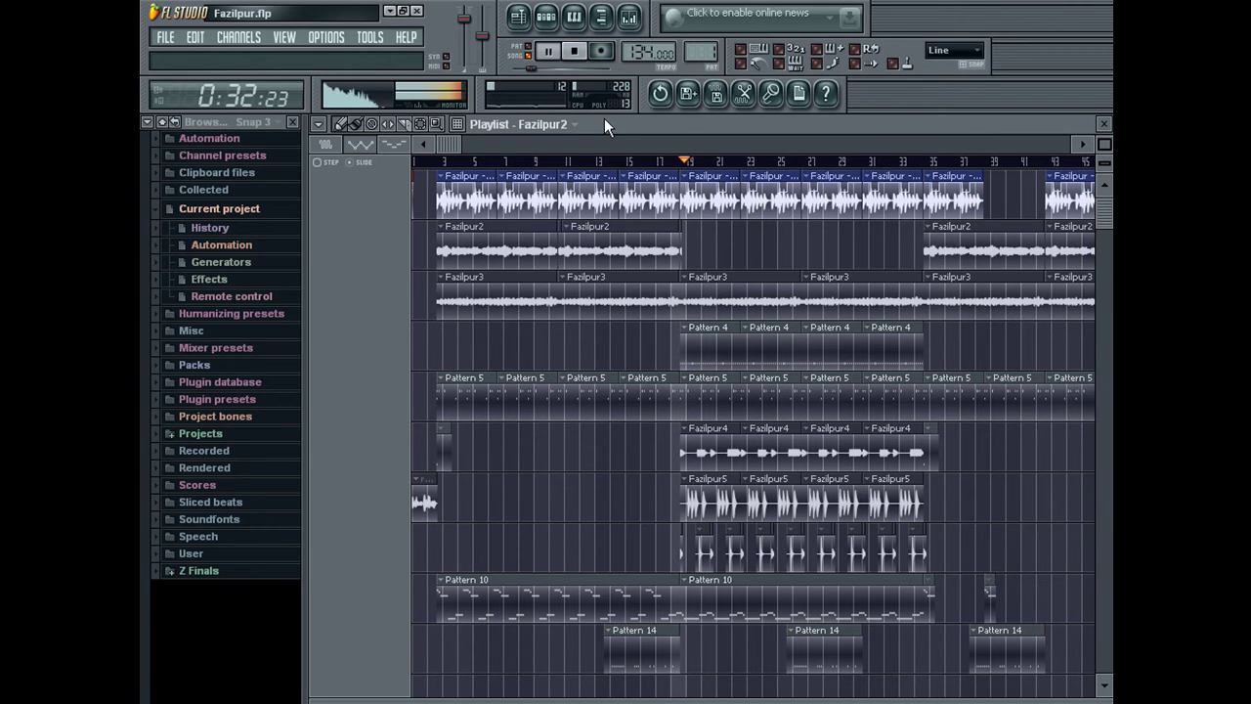
double_click(593, 241)
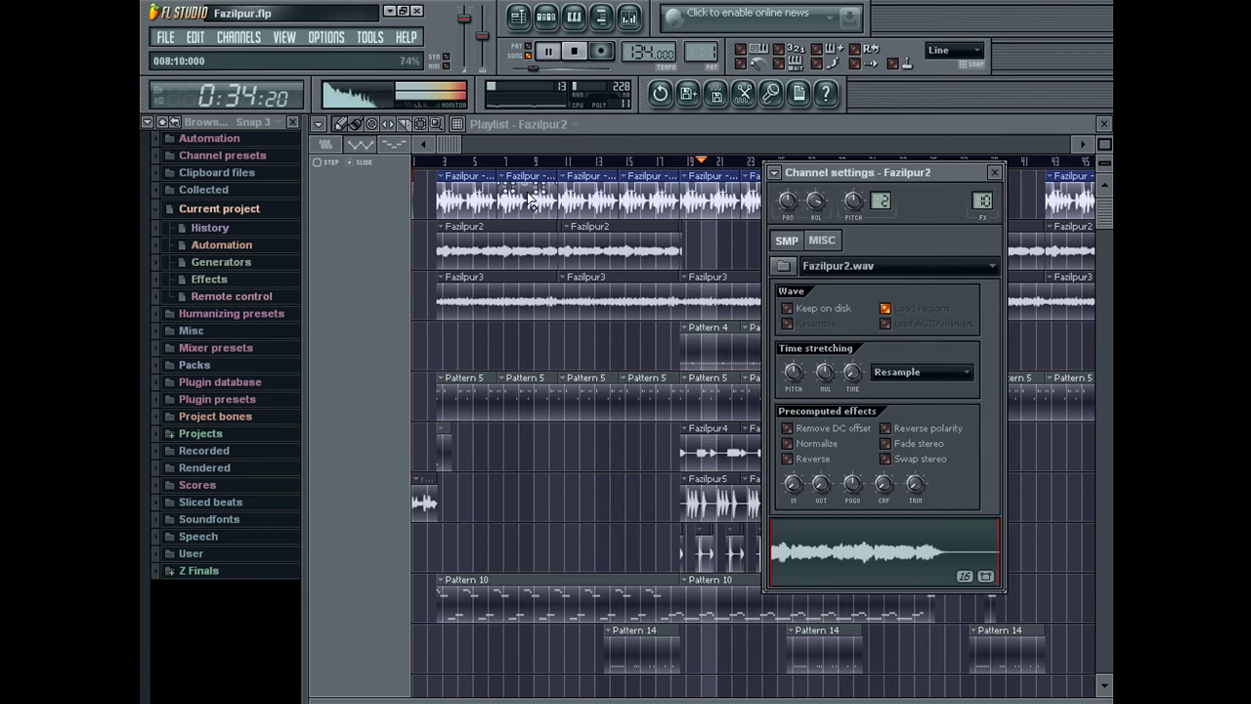
click(430, 162)
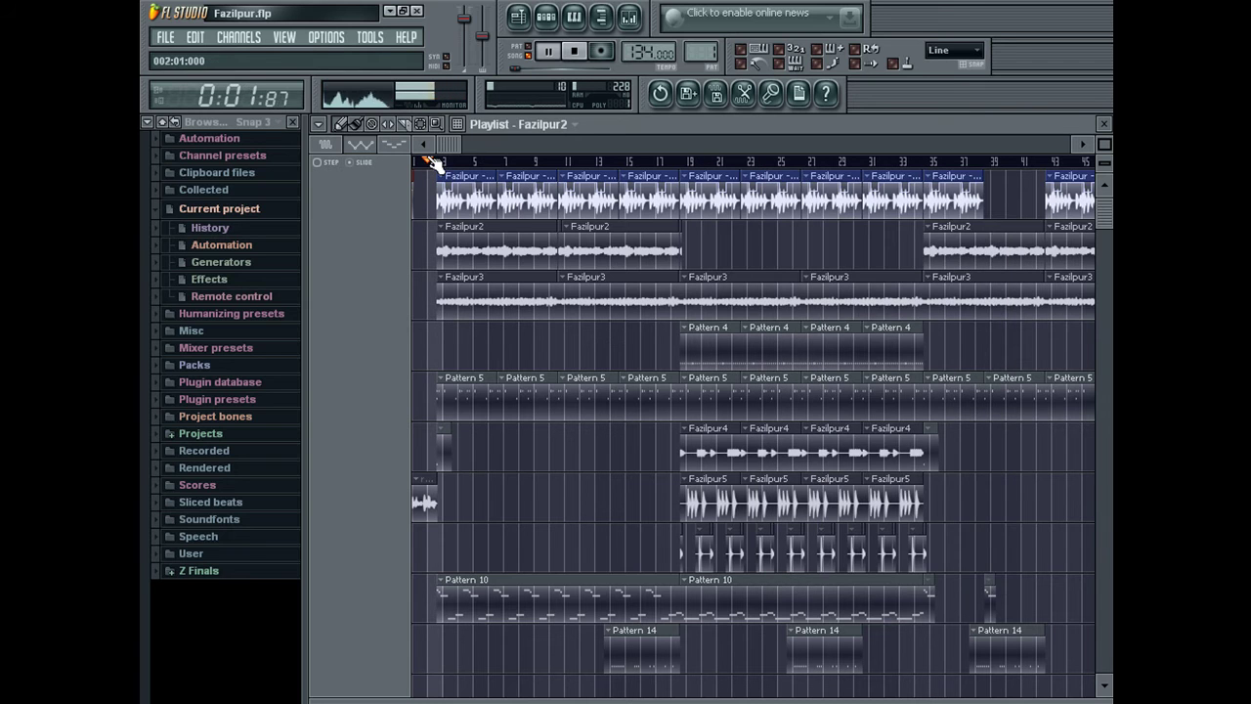
double_click(469, 239)
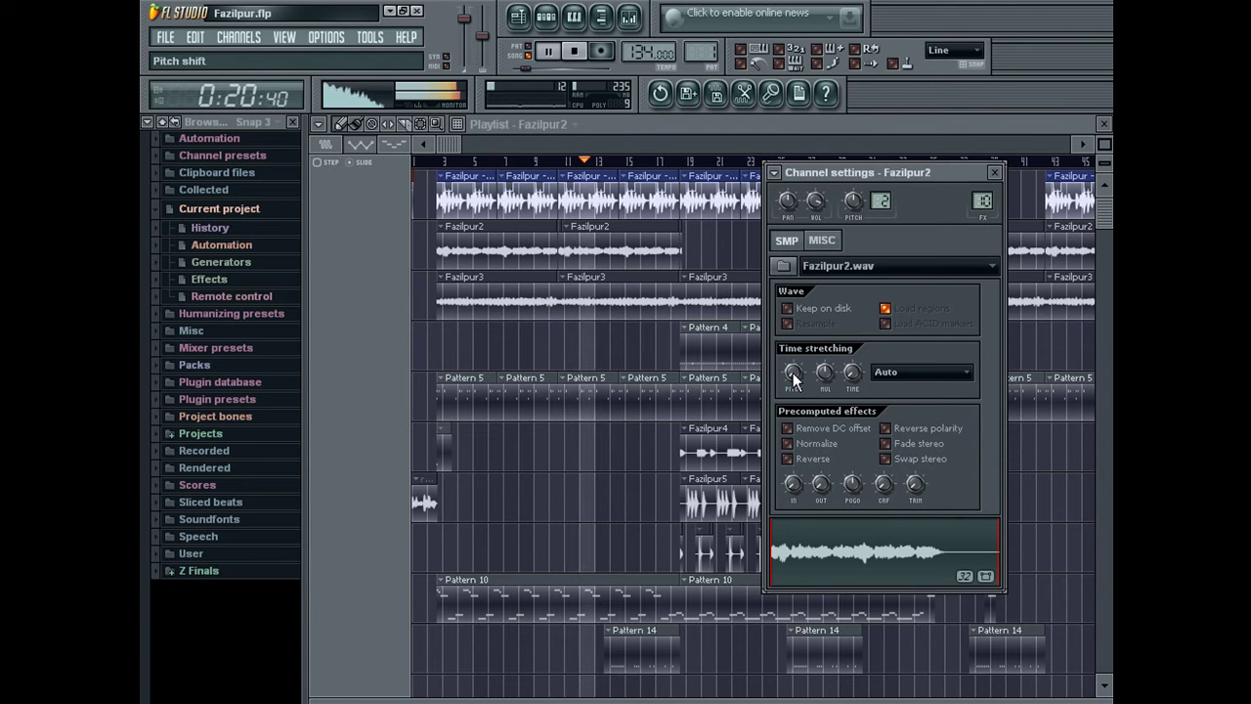
drag(819, 367, 814, 386)
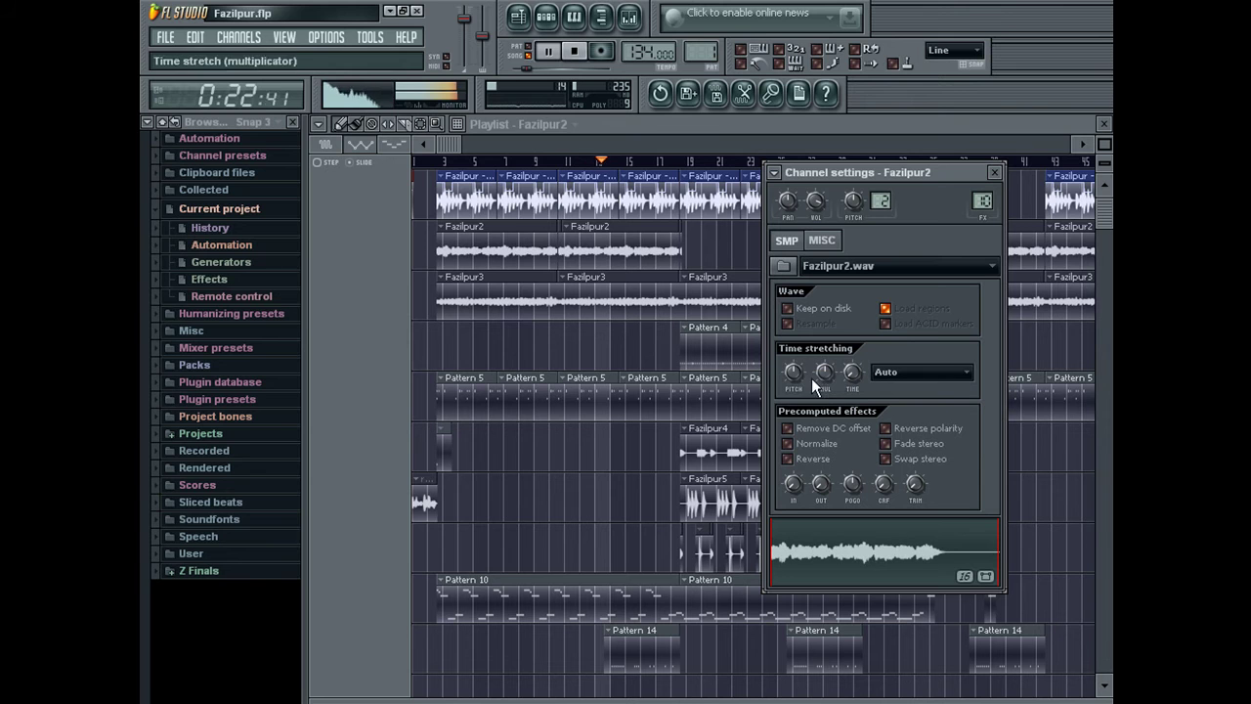
Try Remove DC offset on the Fazilpur2 sample, enable Normalize instead, and replay from around bar 2
click(838, 431)
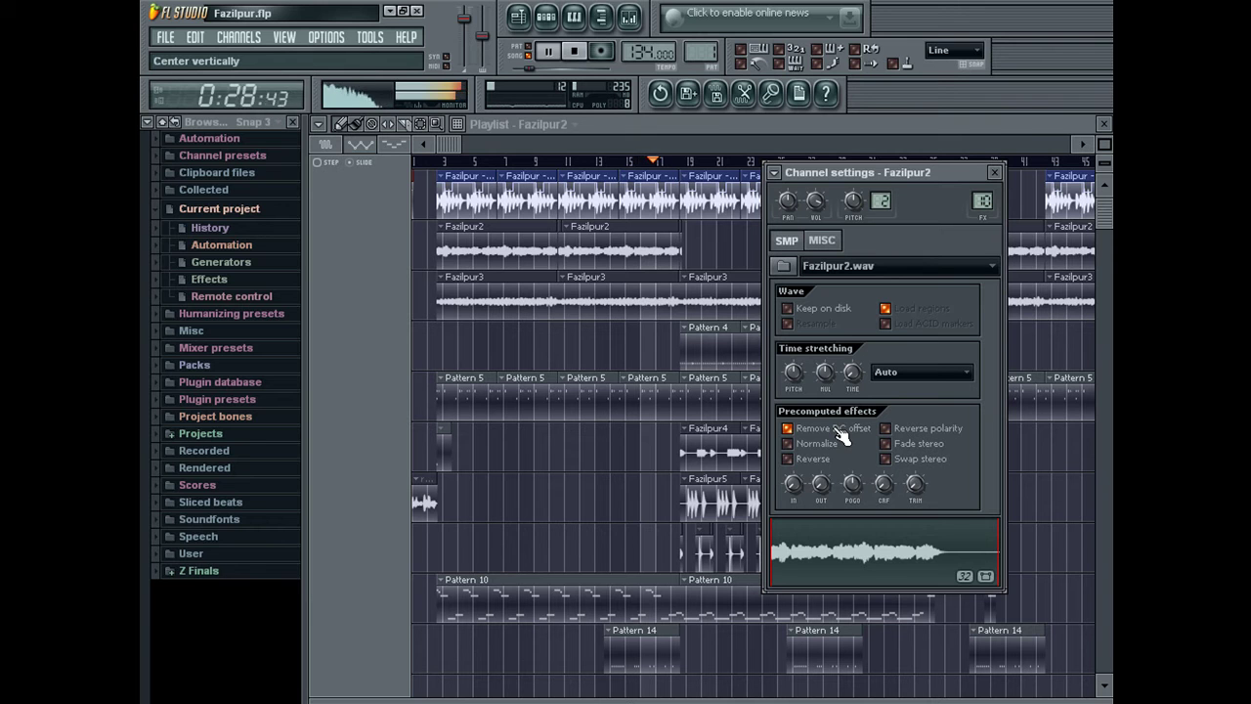
click(839, 434)
click(837, 446)
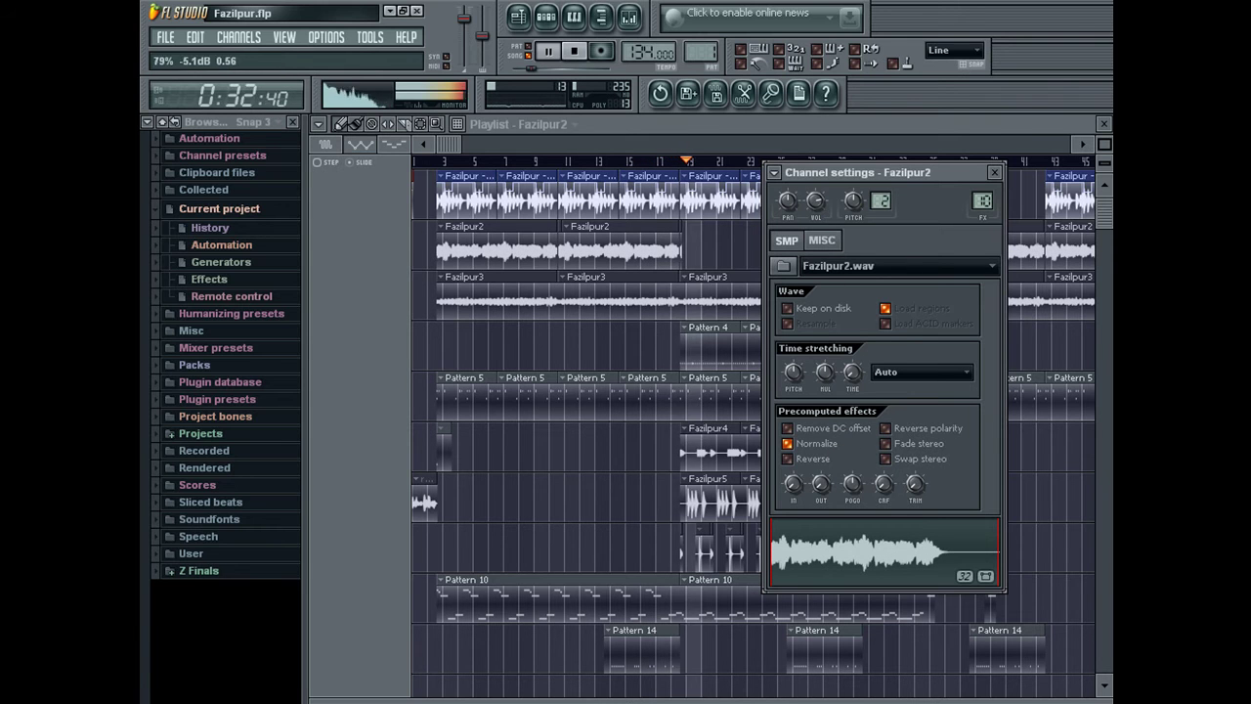
click(427, 163)
Load Fruity Love Philter into Insert 10's first effect slot and reduce the middle EQ band's boost
double_click(458, 227)
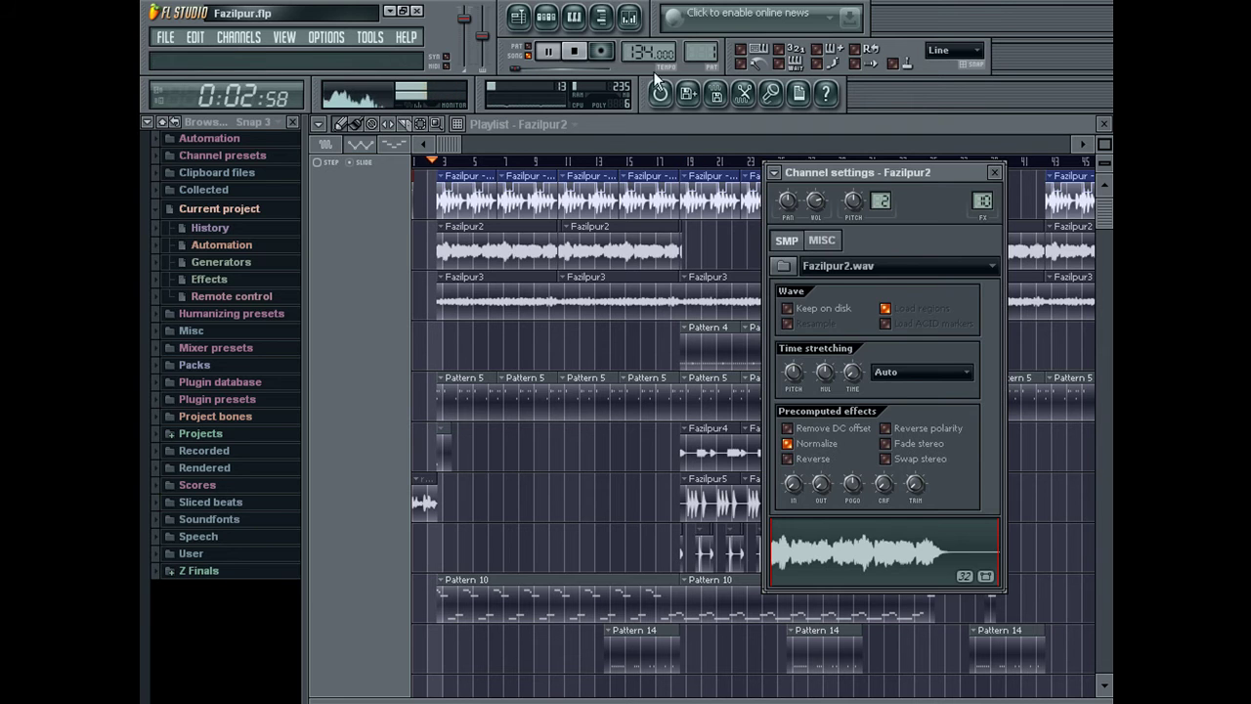
click(639, 26)
click(898, 277)
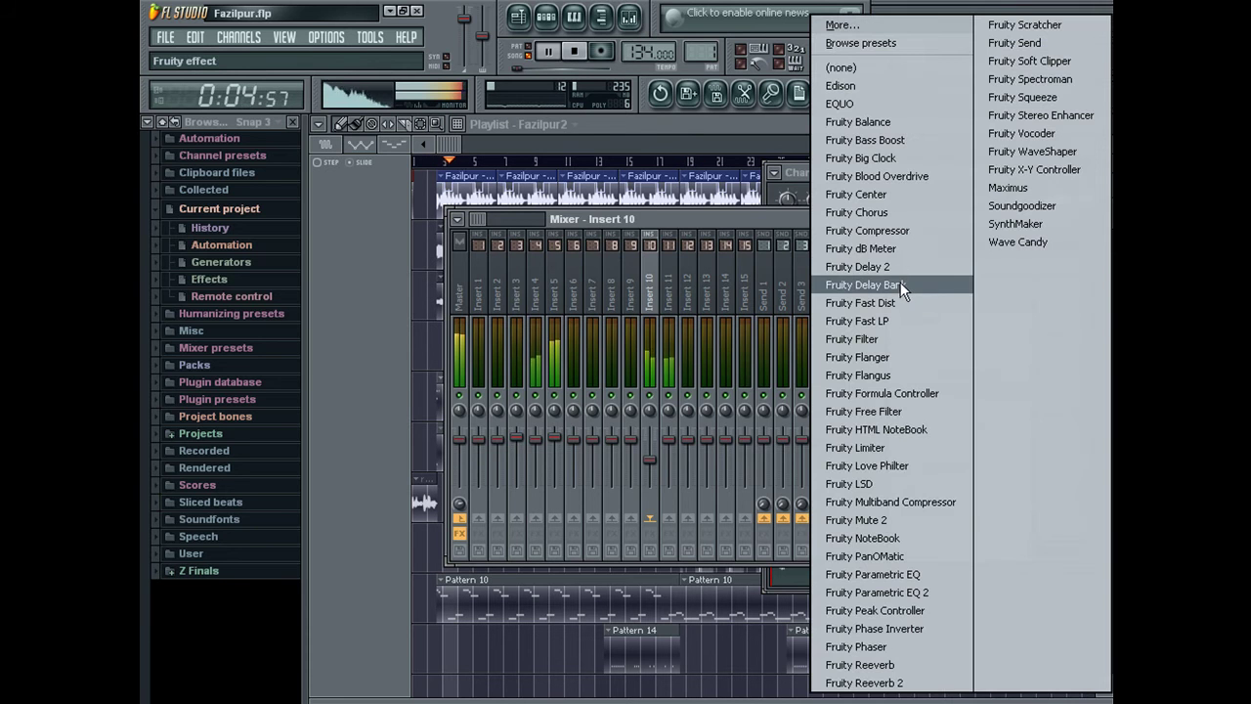
click(894, 465)
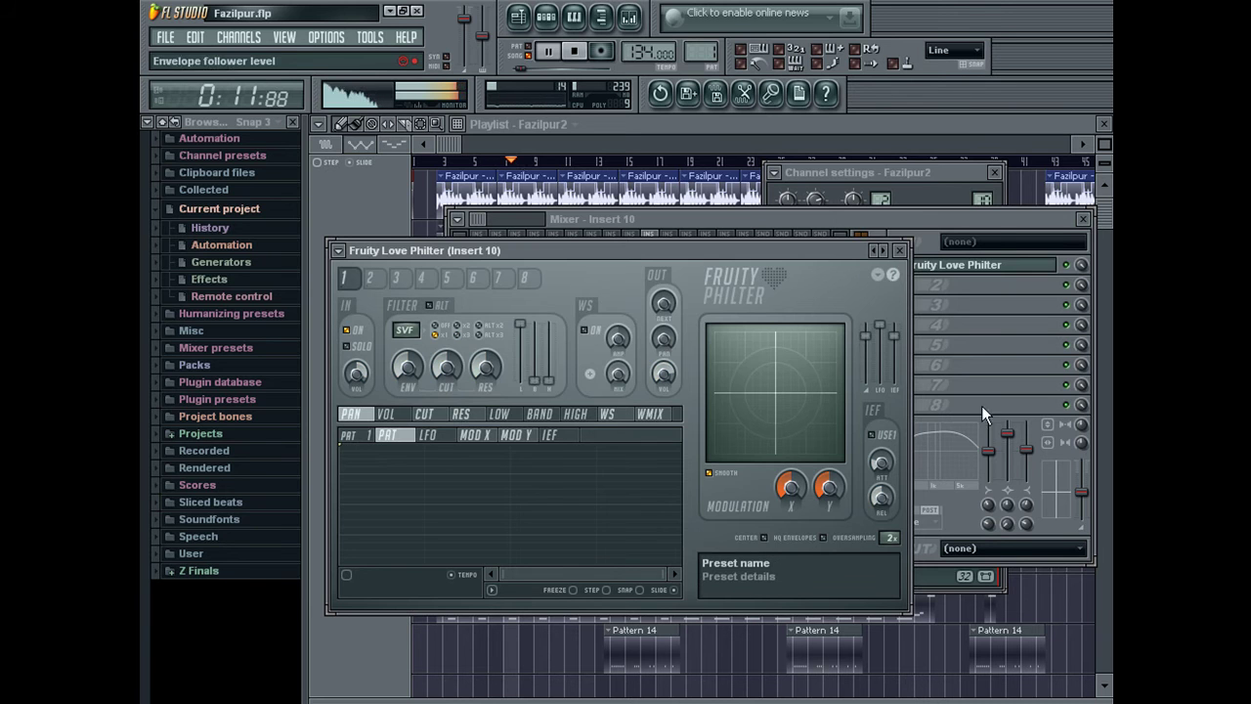
click(1008, 437)
drag(1007, 438, 1008, 441)
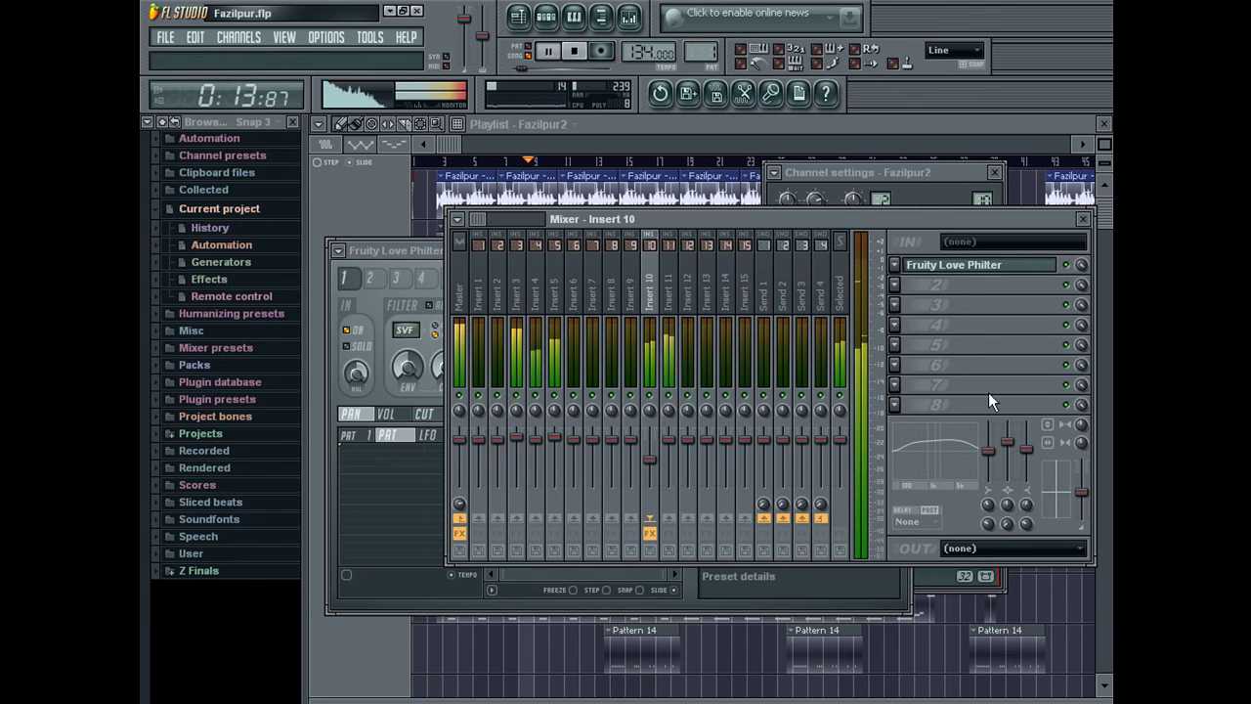
Bring up Fruity Love Philter on Insert 10 and step through its presets to Simple triangle highpass LFO
click(943, 265)
click(953, 265)
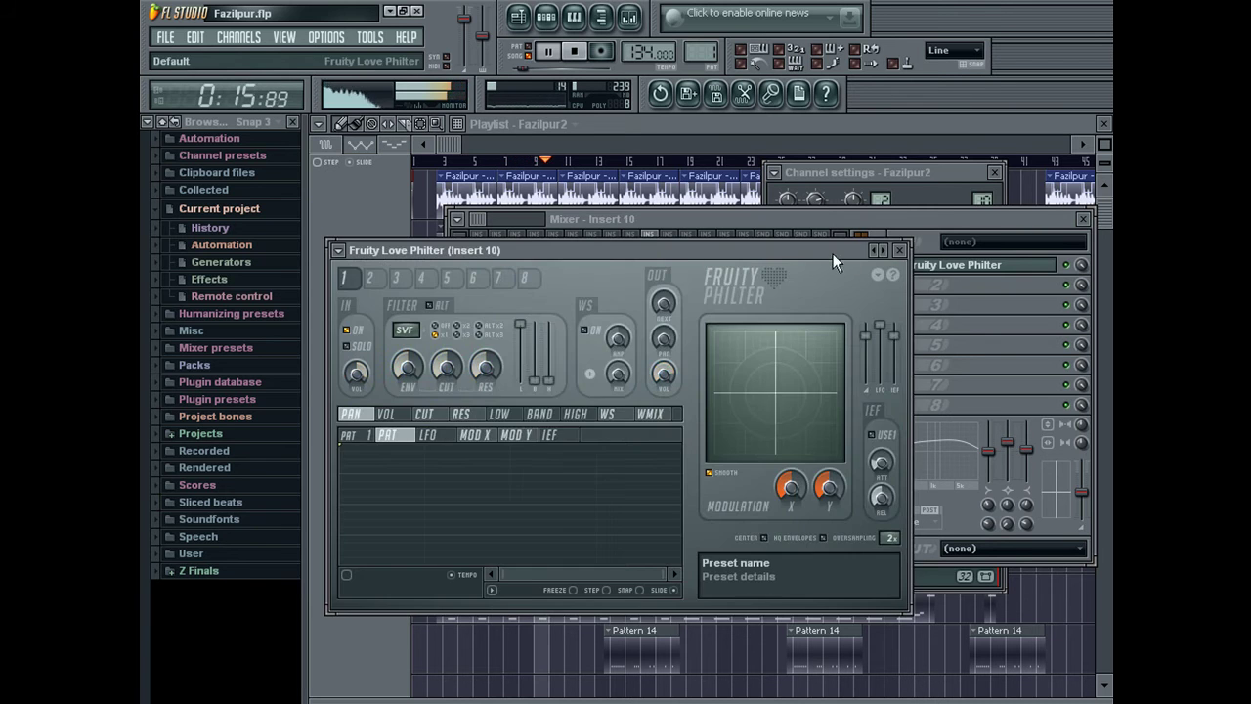
click(884, 251)
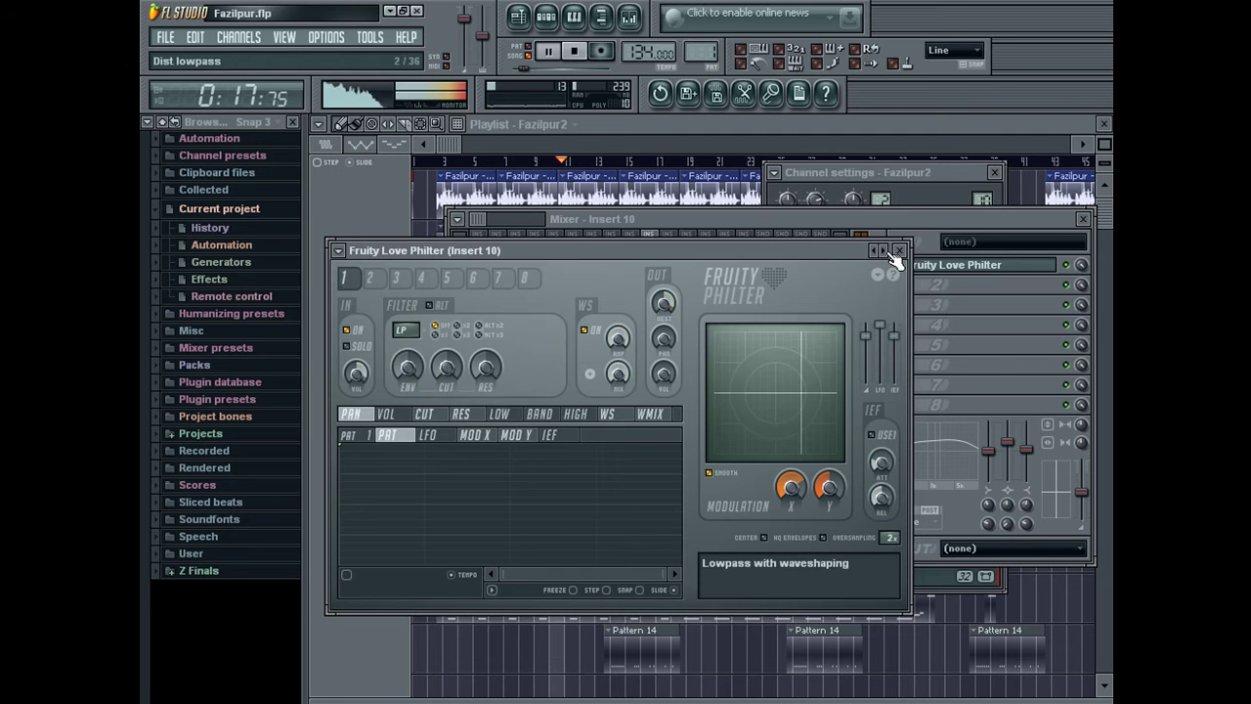
click(883, 250)
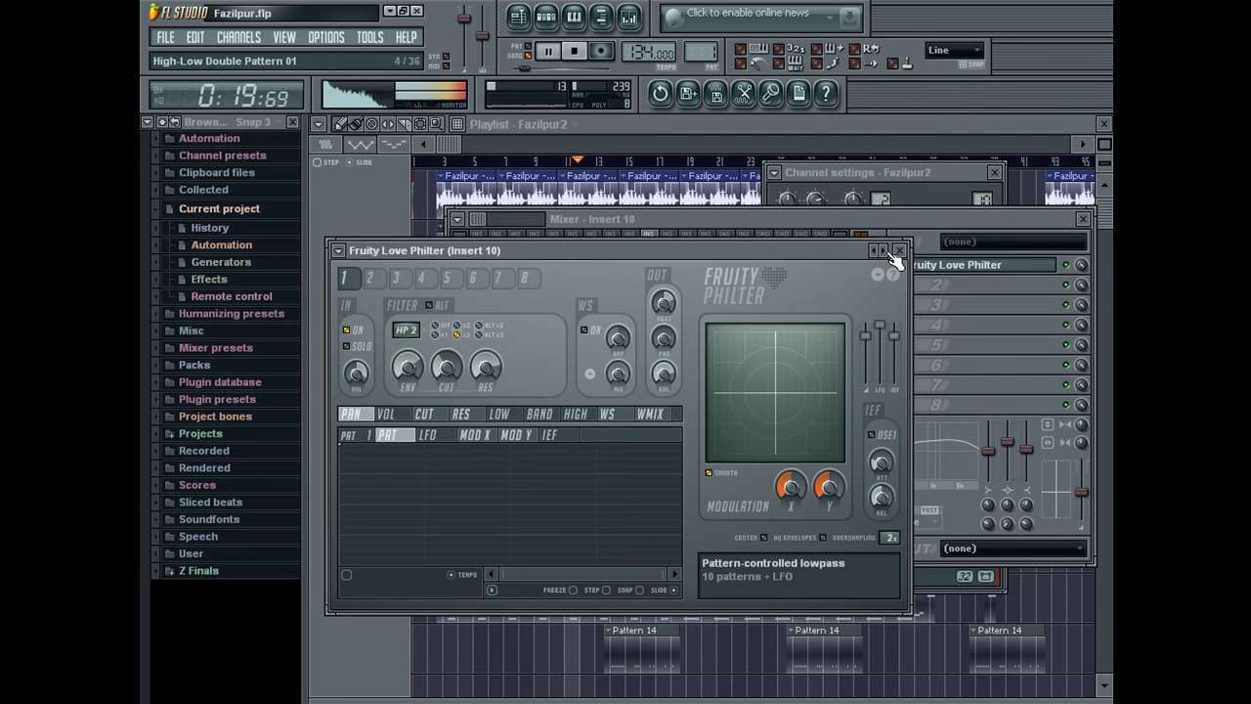
click(883, 250)
click(883, 250)
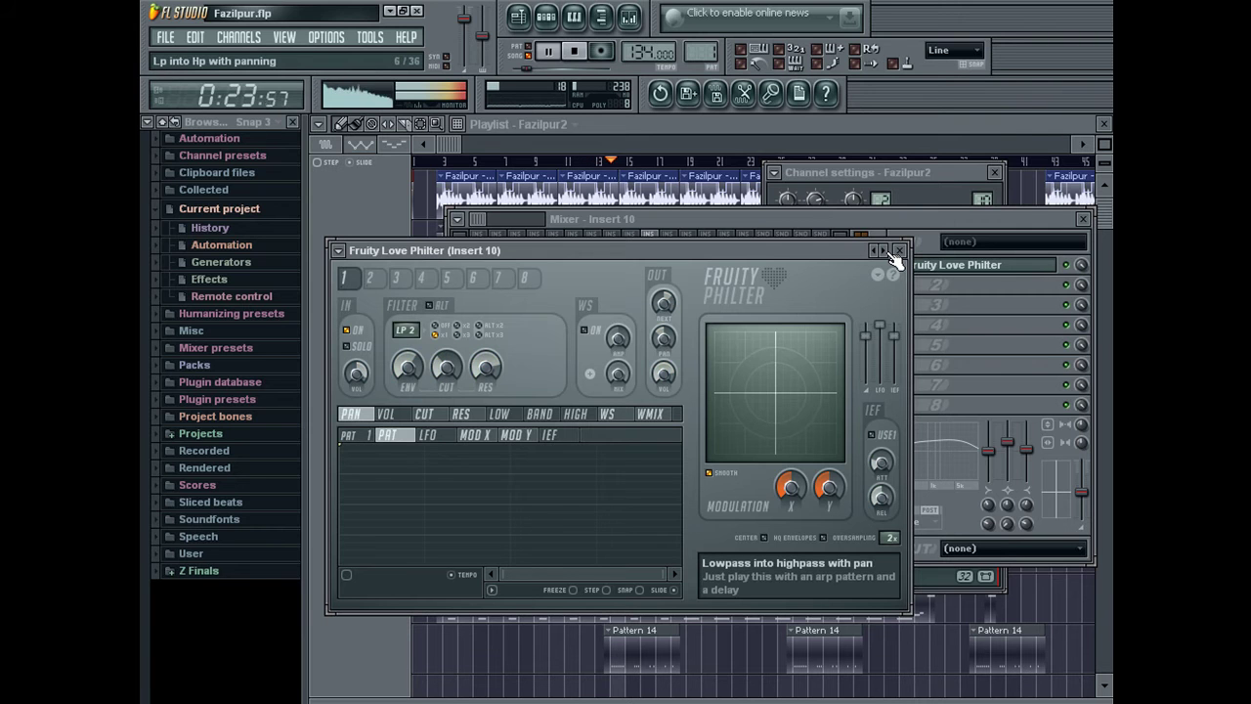
click(884, 250)
click(884, 250)
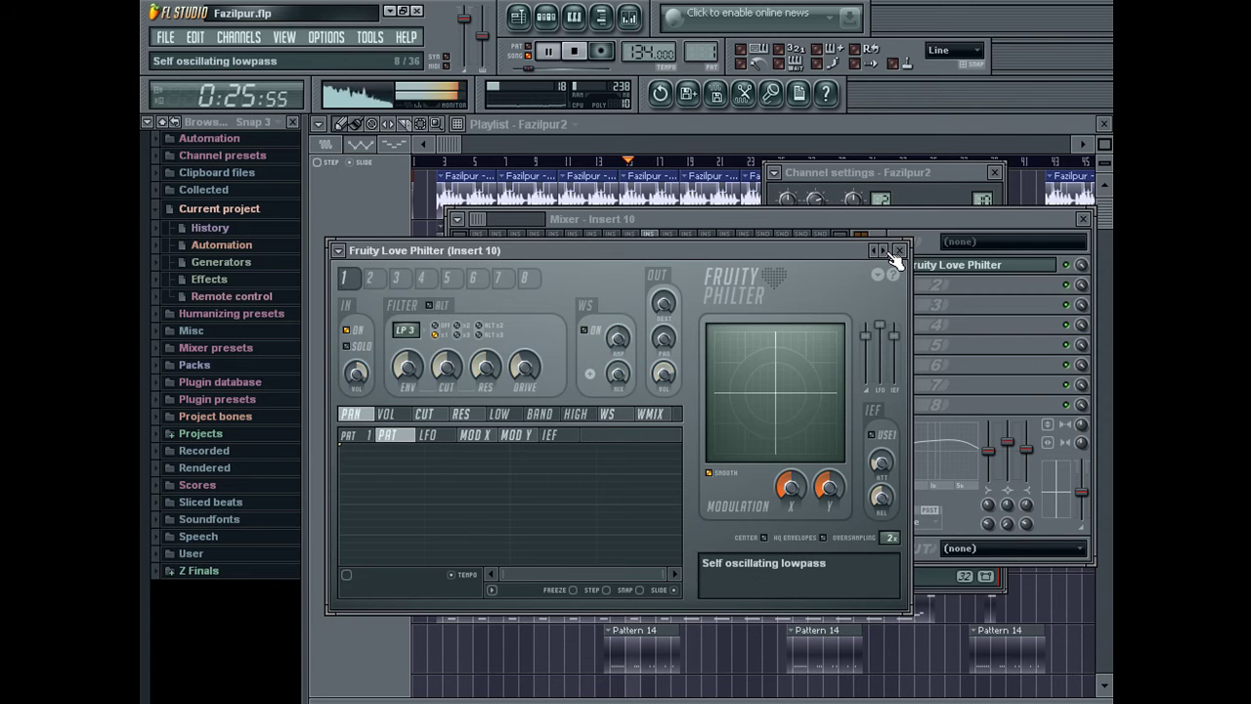
click(891, 252)
click(891, 252)
click(891, 252)
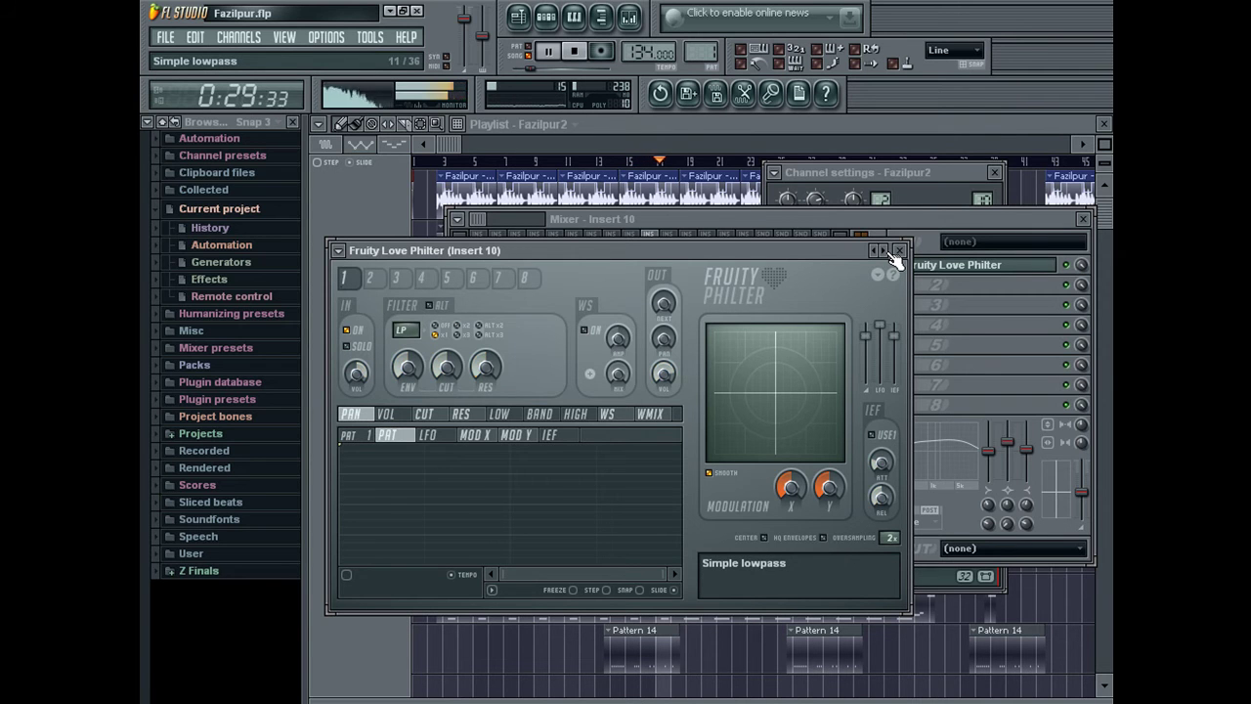
click(891, 253)
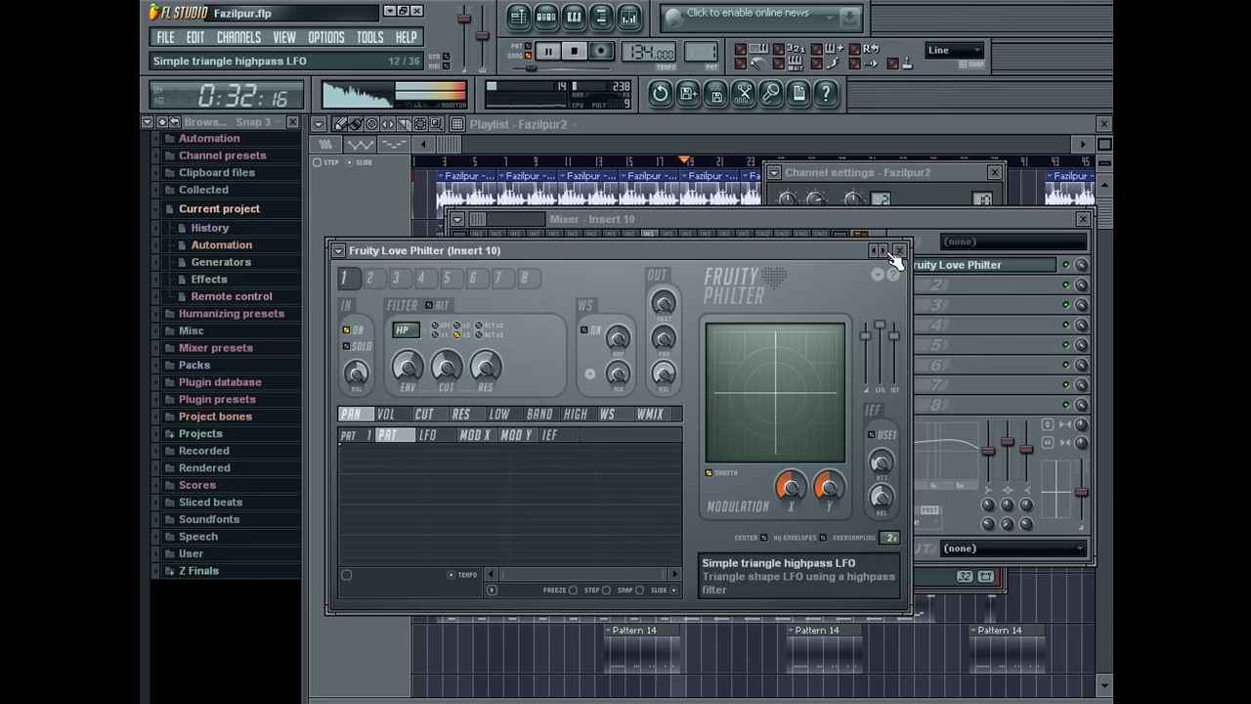
Restart playback from around bar 2 and reset the level of Insert 10's middle EQ band
click(471, 164)
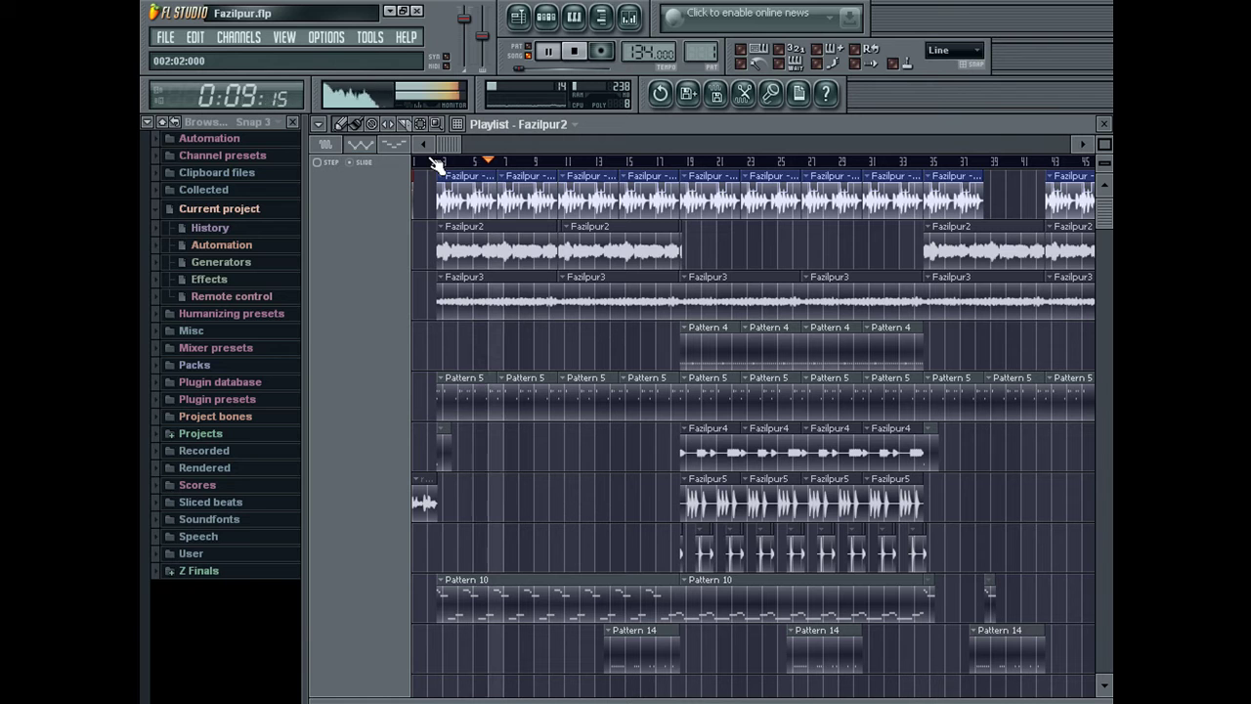
click(437, 164)
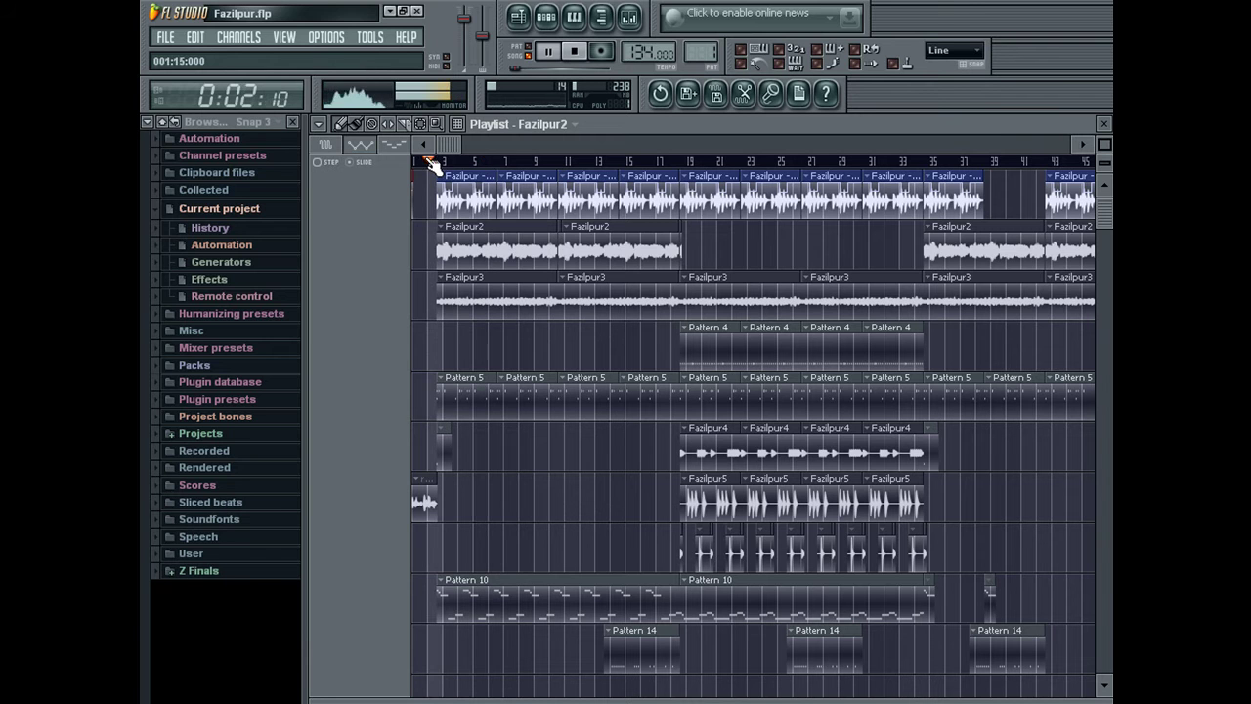
click(628, 16)
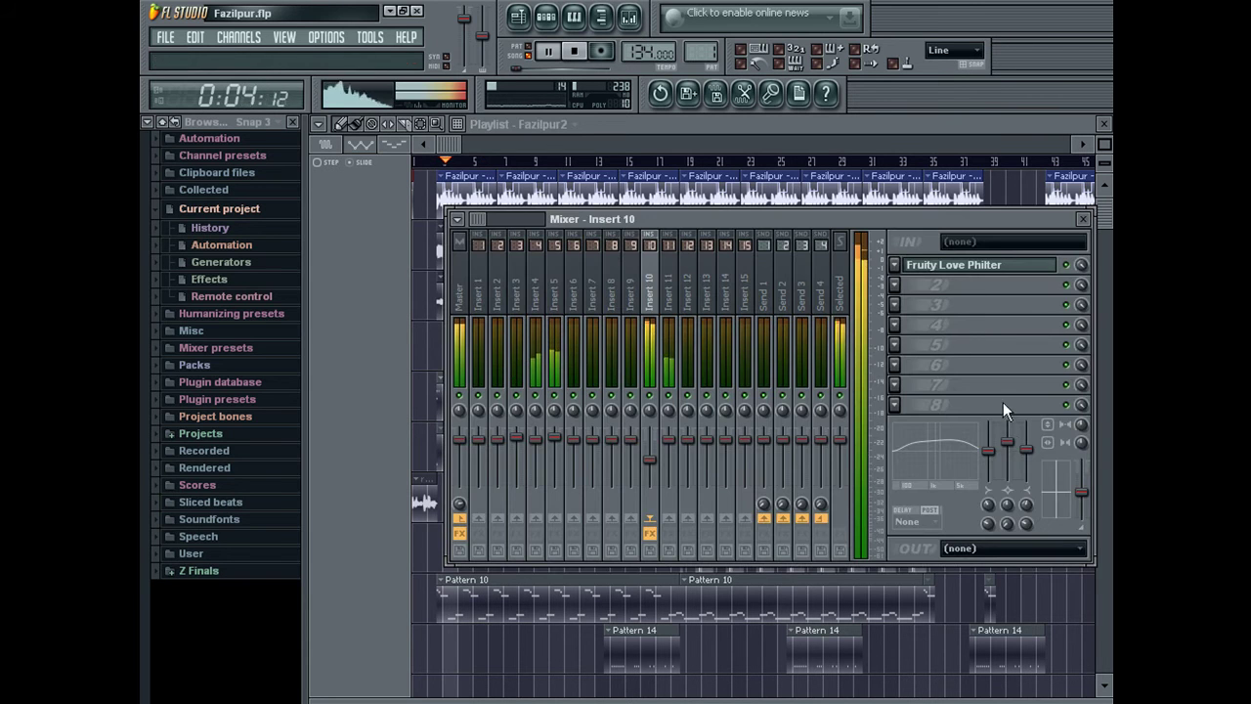
right_click(1008, 443)
click(1013, 451)
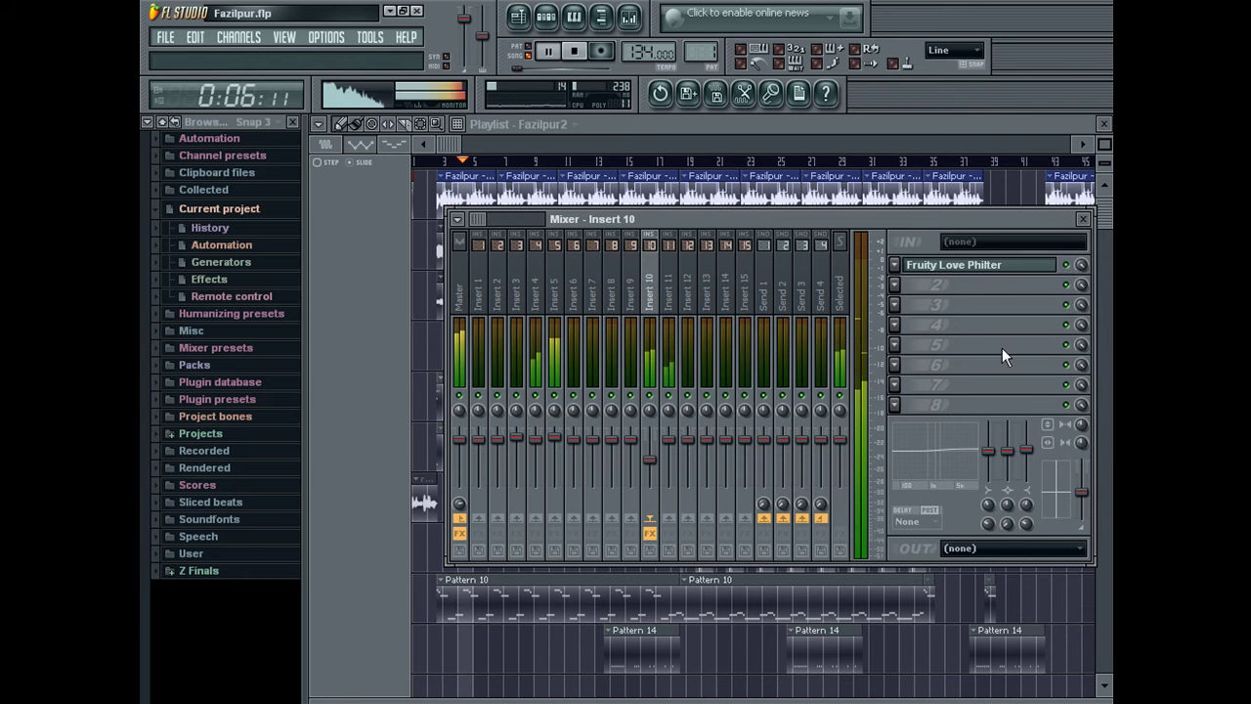
Try the Simple triangle lowpass LFO preset and the one following it in Insert 10's Fruity Love Philter
click(971, 277)
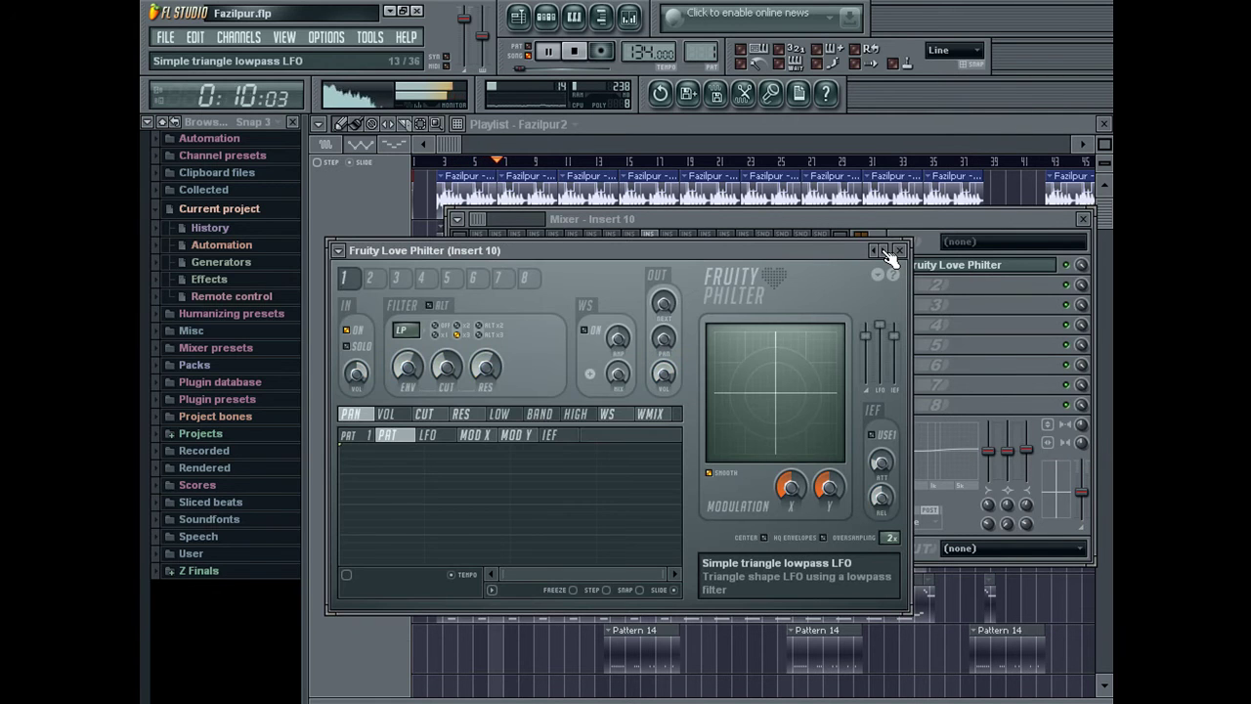
click(884, 251)
click(936, 239)
Replace Fruity Love Philter with Fruity Chorus in Insert 10's first effect slot and advance through its presets
click(894, 265)
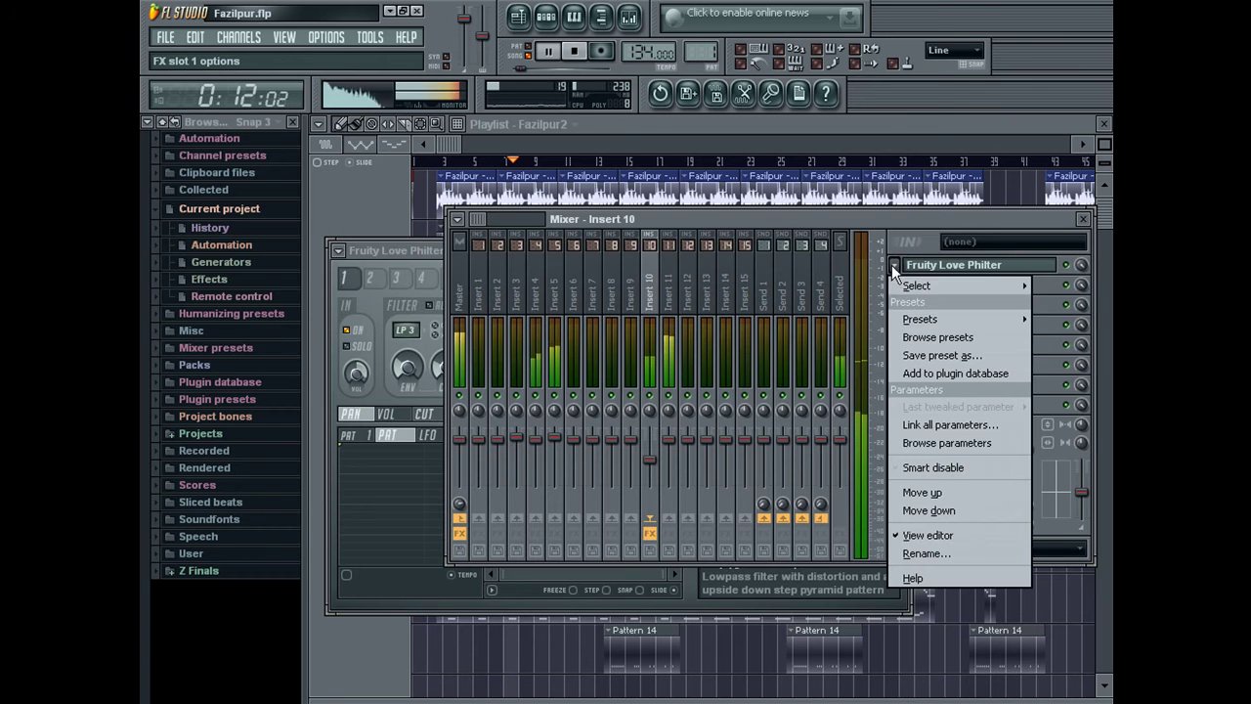
mouse_move(900, 283)
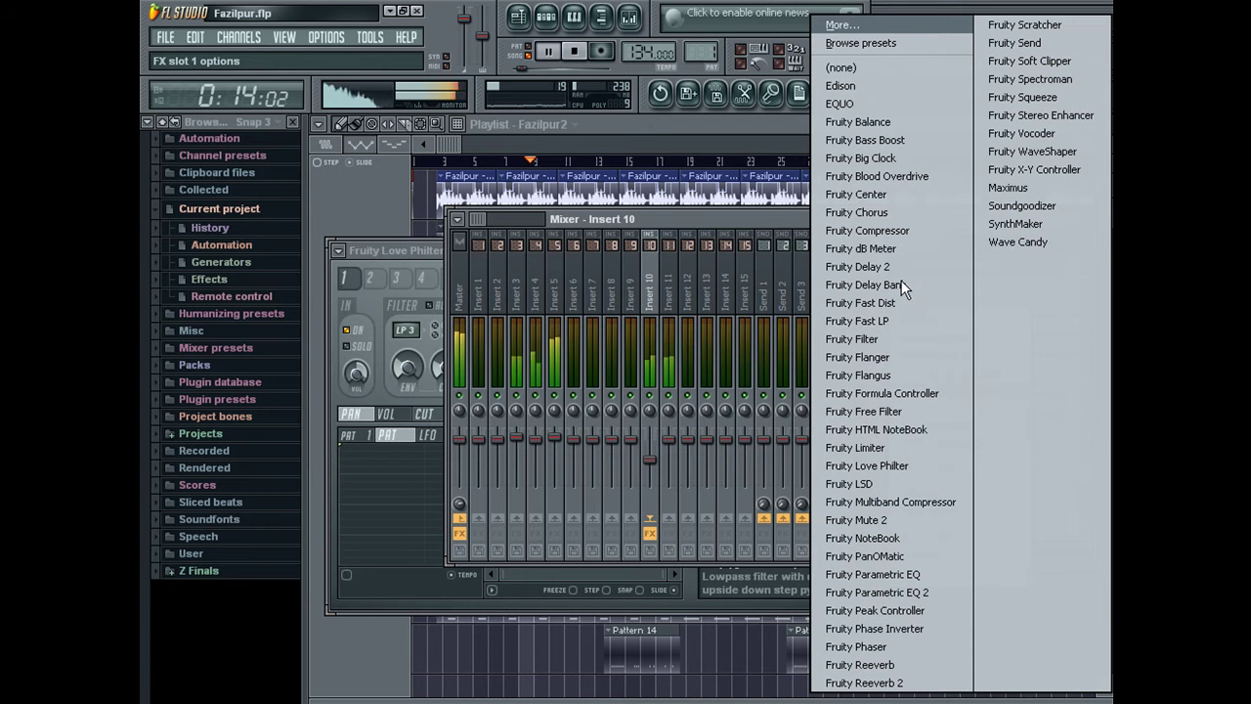
click(899, 213)
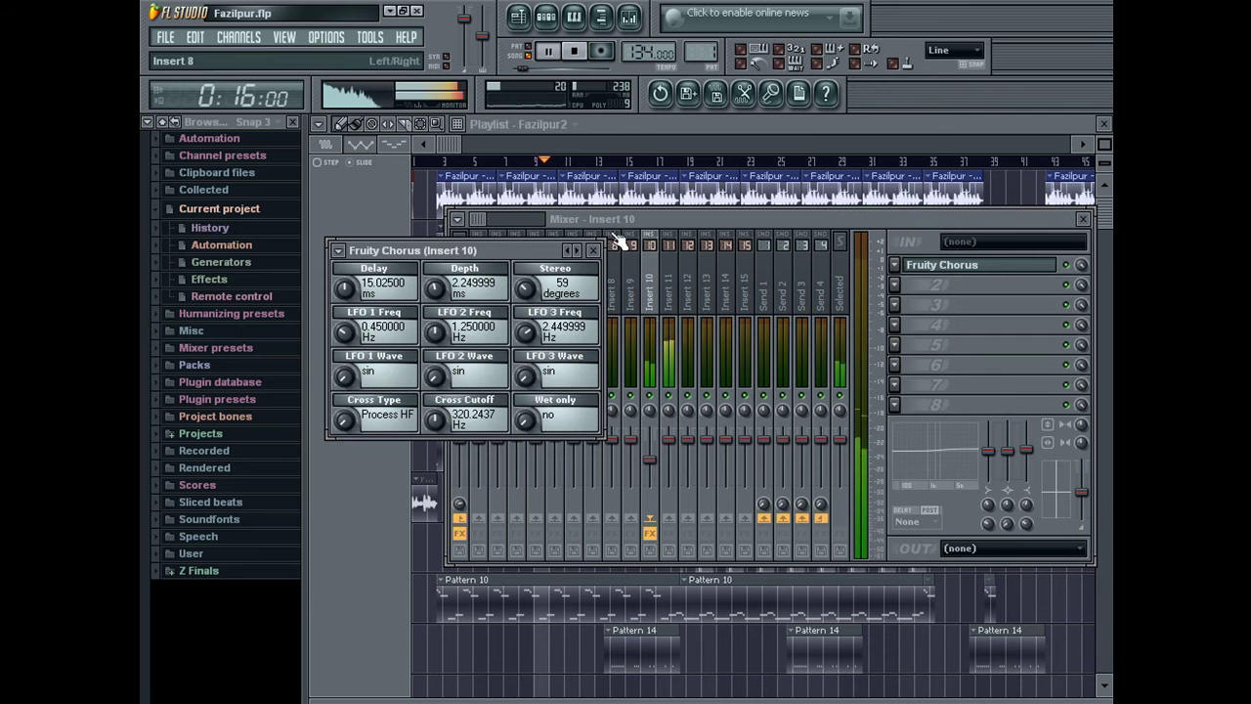
click(577, 251)
click(578, 251)
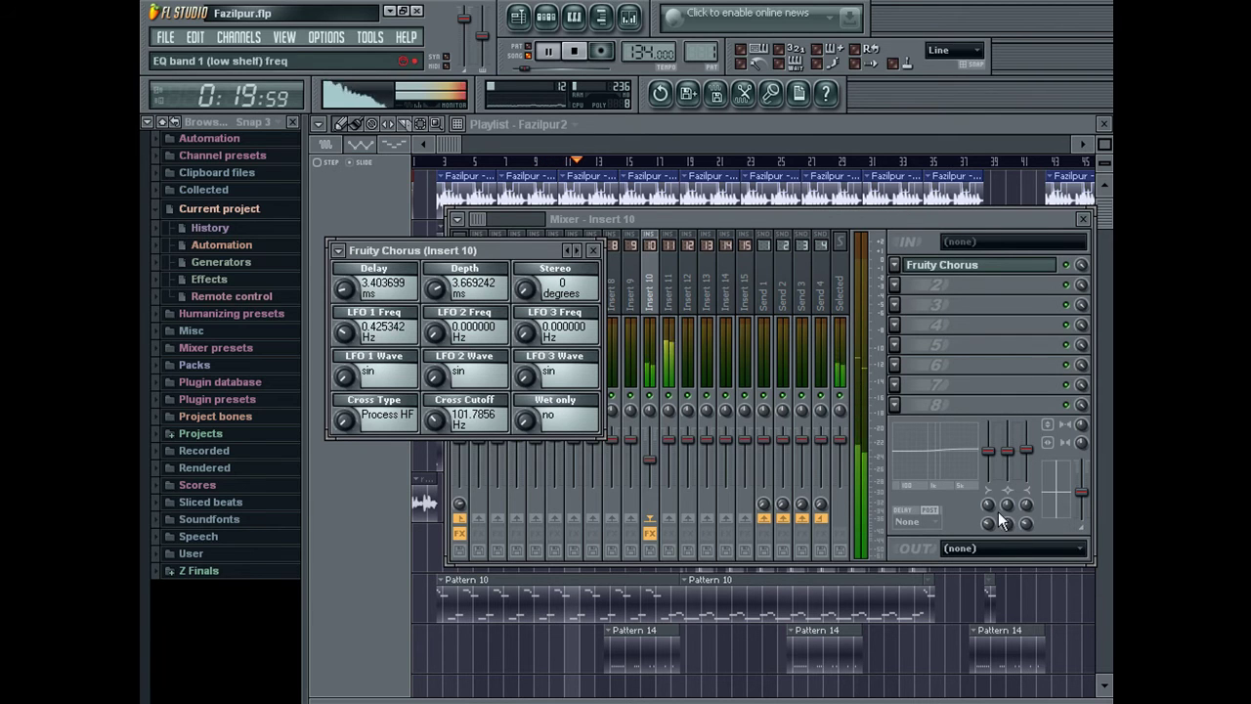
Boost Insert 10's middle EQ band, adjust its bandwidth, and set the track's volume to 76% (-5.8 dB)
click(1022, 459)
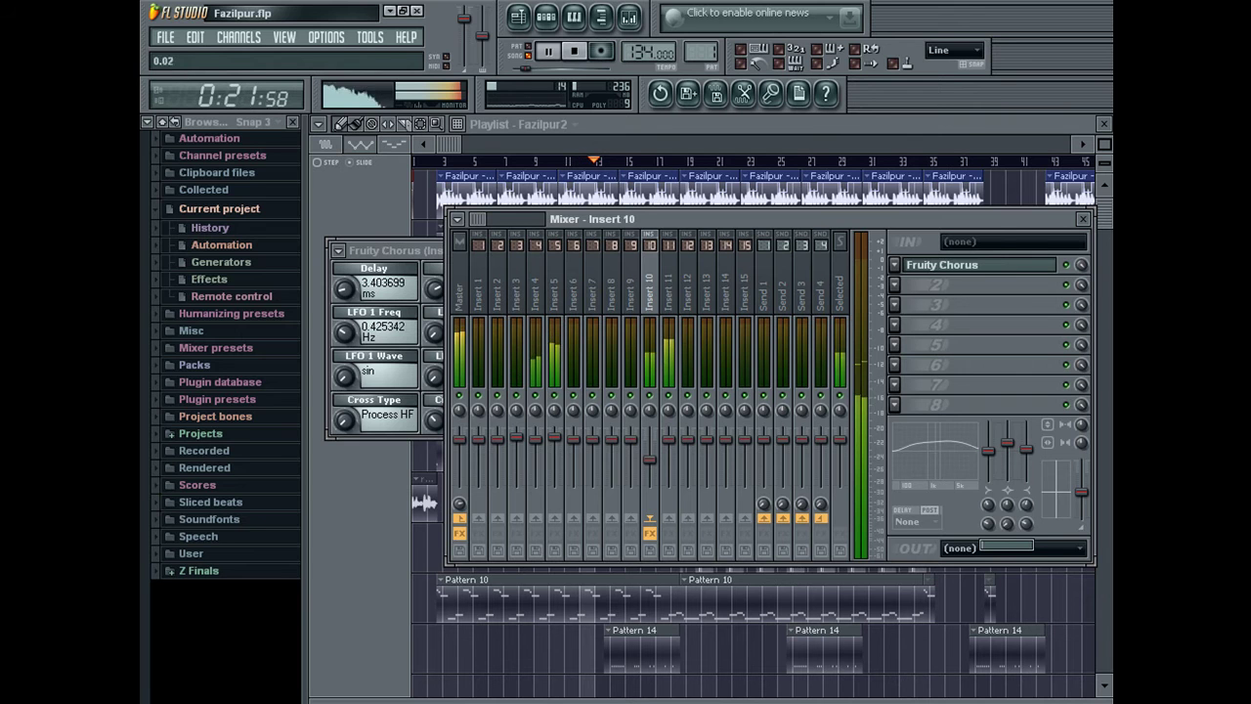
drag(1007, 525, 1007, 551)
right_click(649, 458)
click(663, 465)
drag(658, 444, 659, 458)
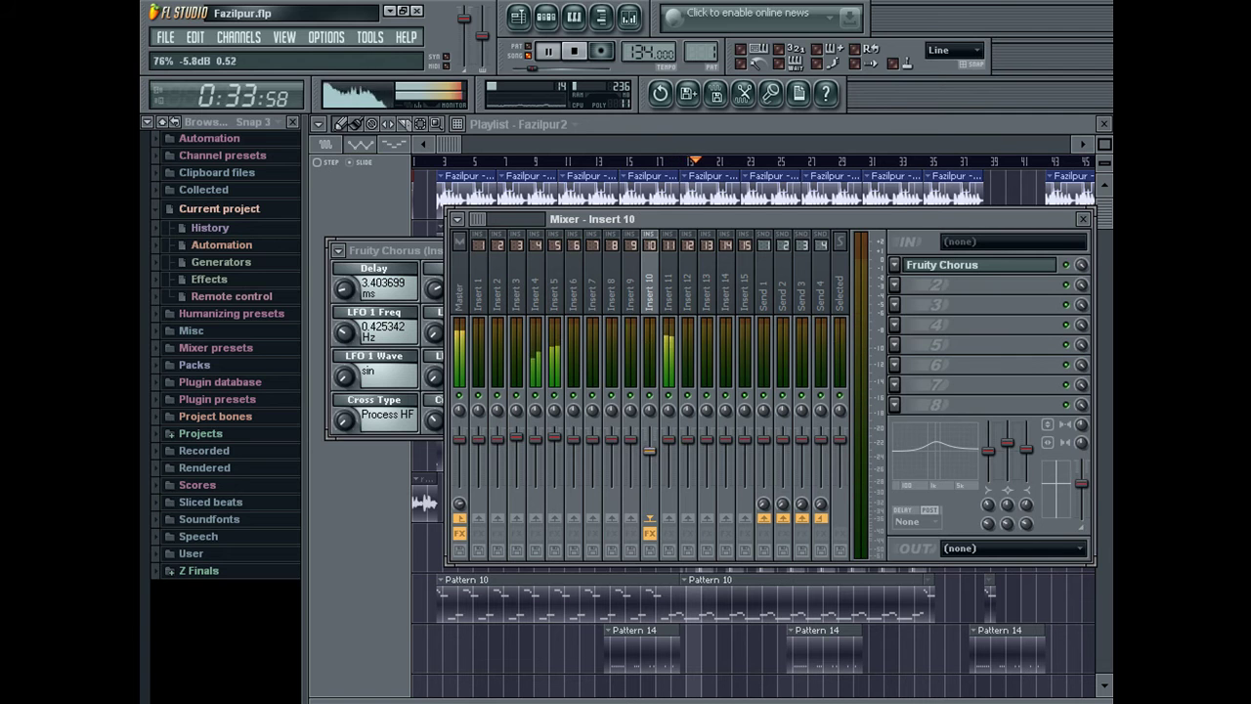
Set Insert 10's low shelf EQ level to -4.8 dB and save the project
drag(986, 450, 987, 460)
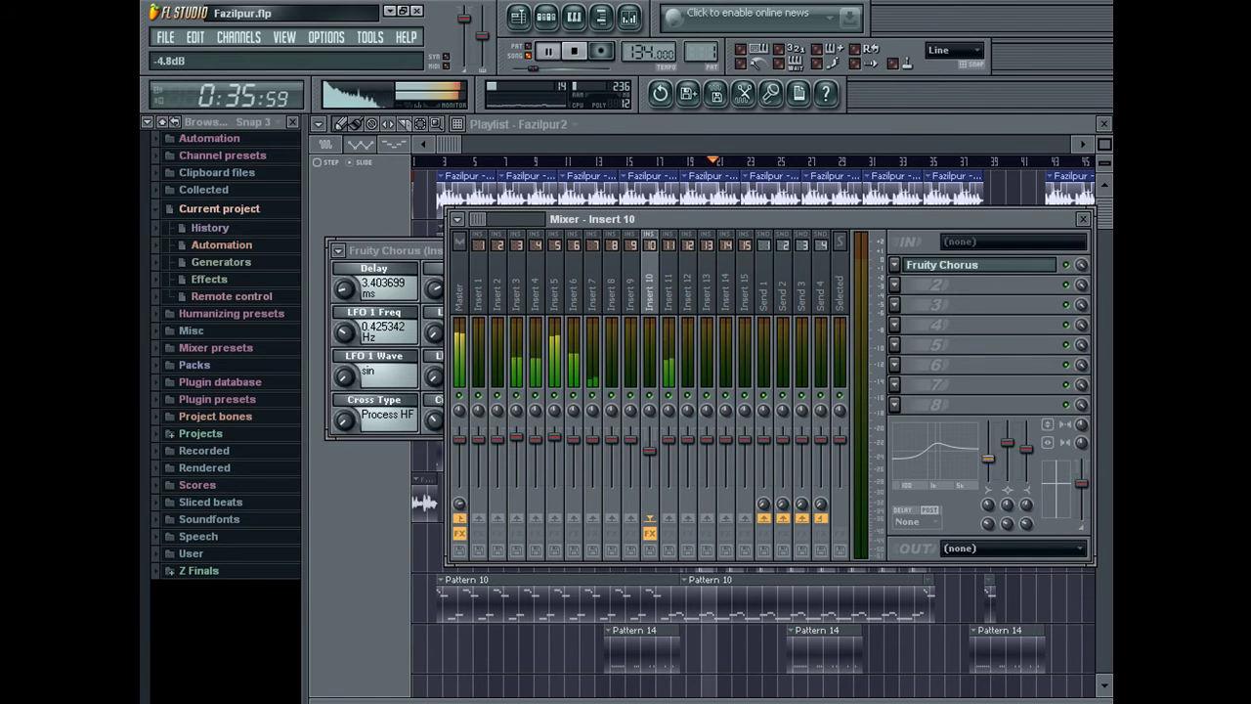
click(165, 37)
click(178, 117)
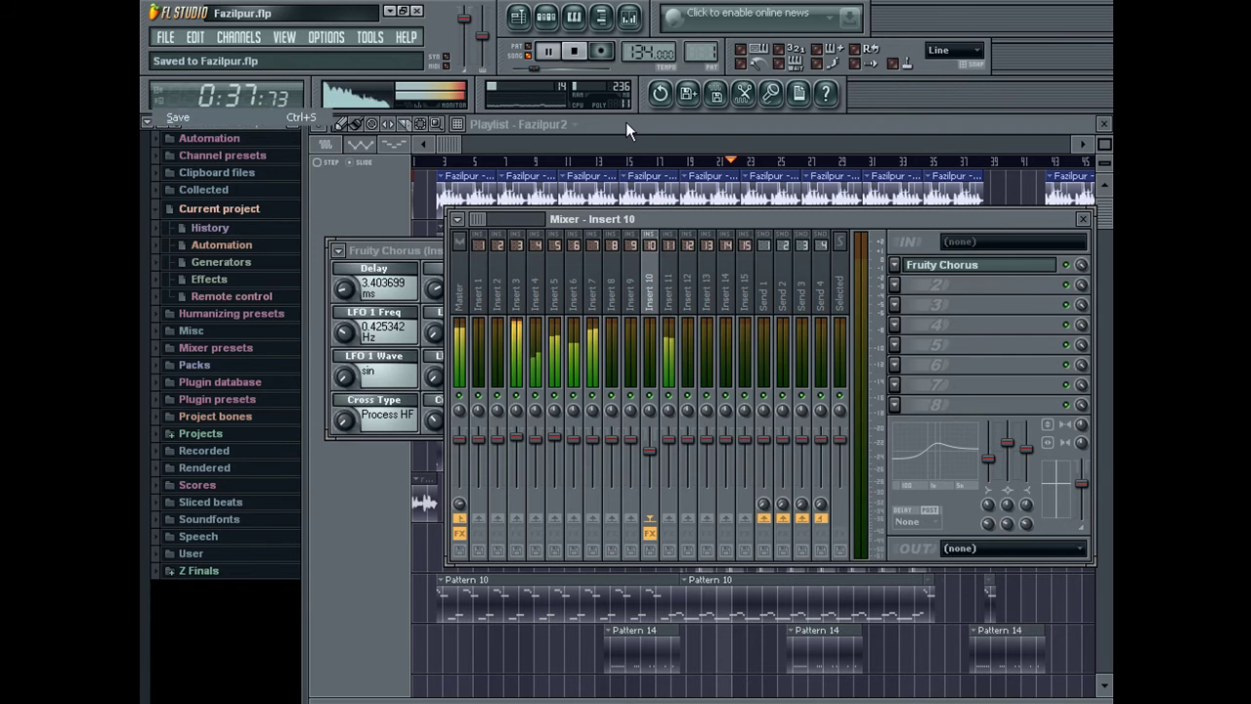
Set the Fazilpur2 channel volume to 84% (-3.8 dB) and replay the playlist from around bar 2
click(627, 124)
click(436, 165)
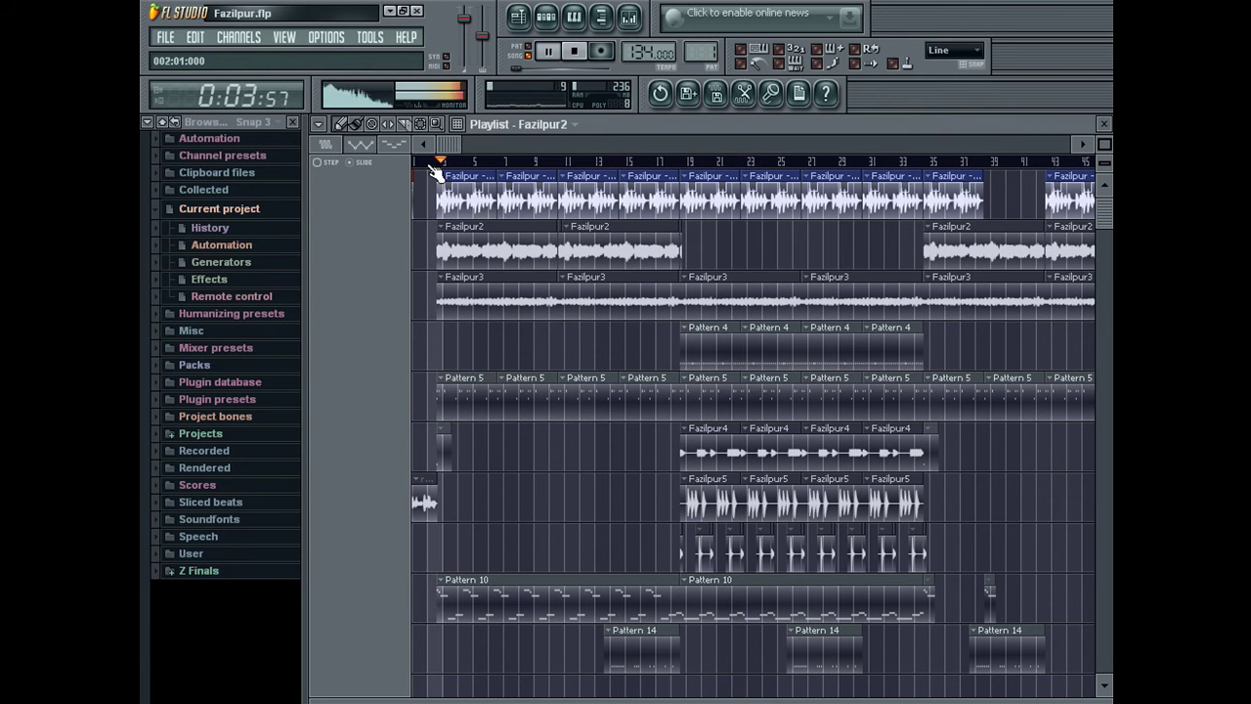
double_click(448, 238)
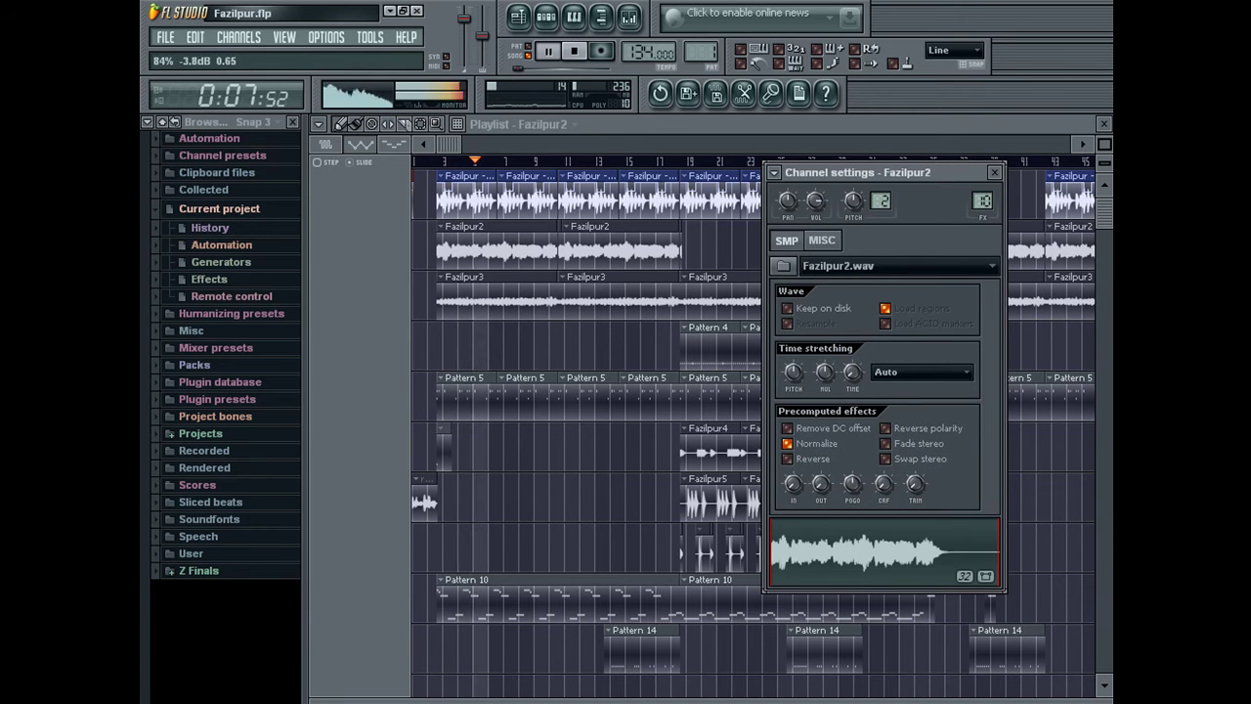
click(428, 163)
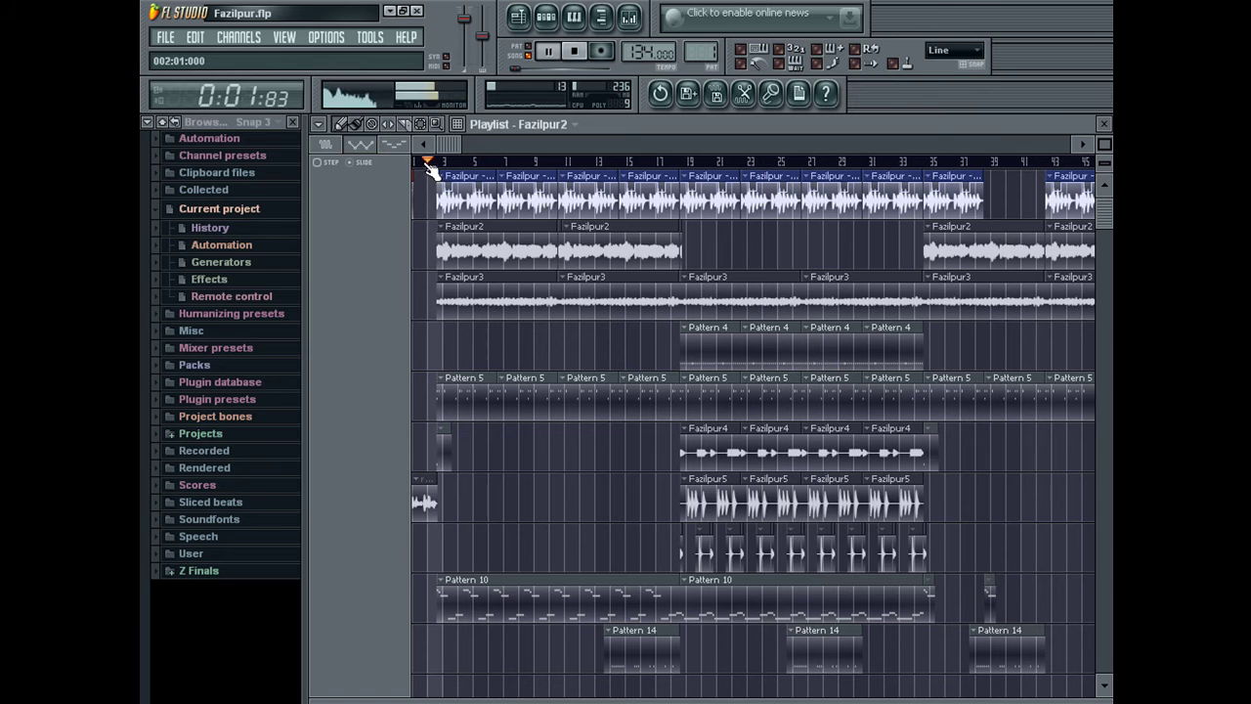
Try deleting the first two Fazilpur clips on track 1, and undo both deletions
right_click(452, 202)
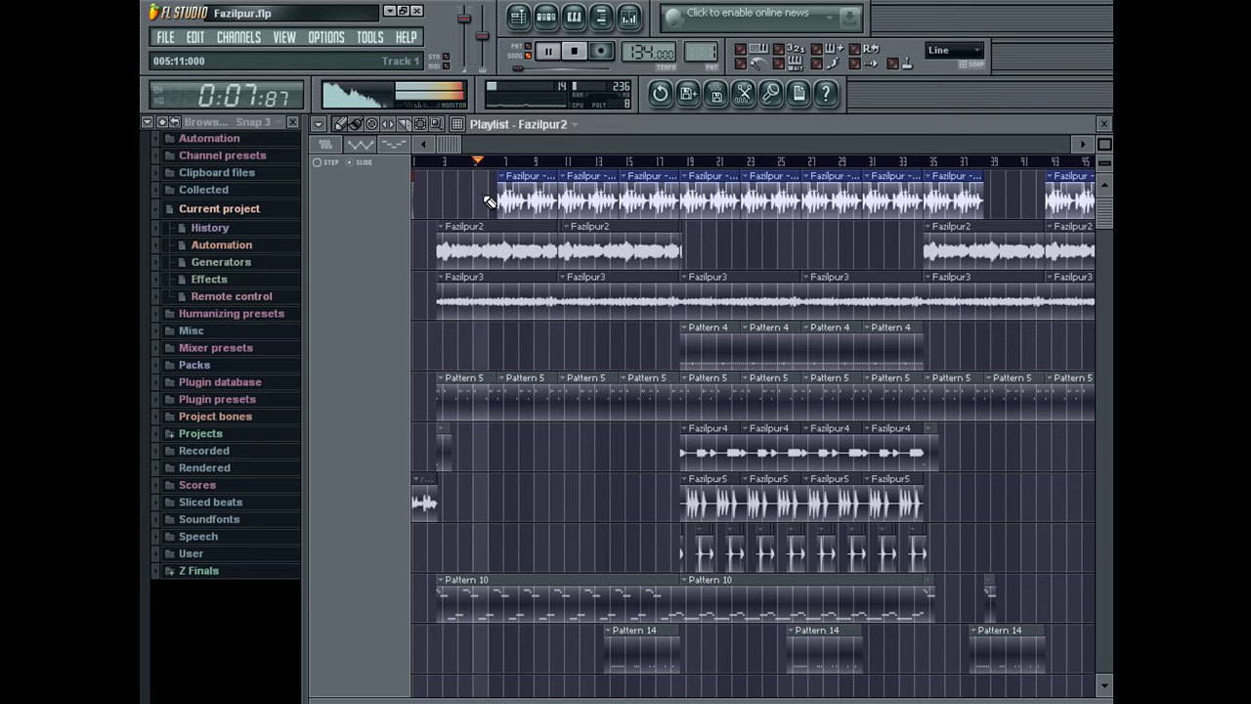
click(515, 202)
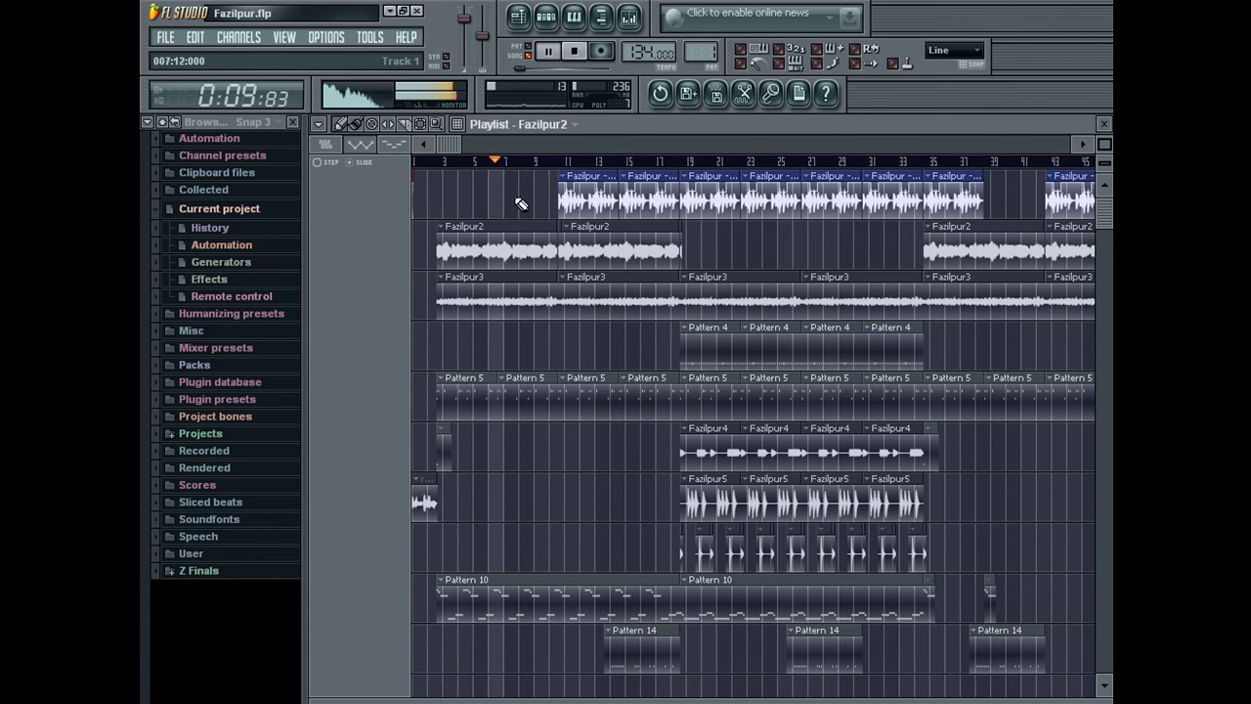
click(194, 37)
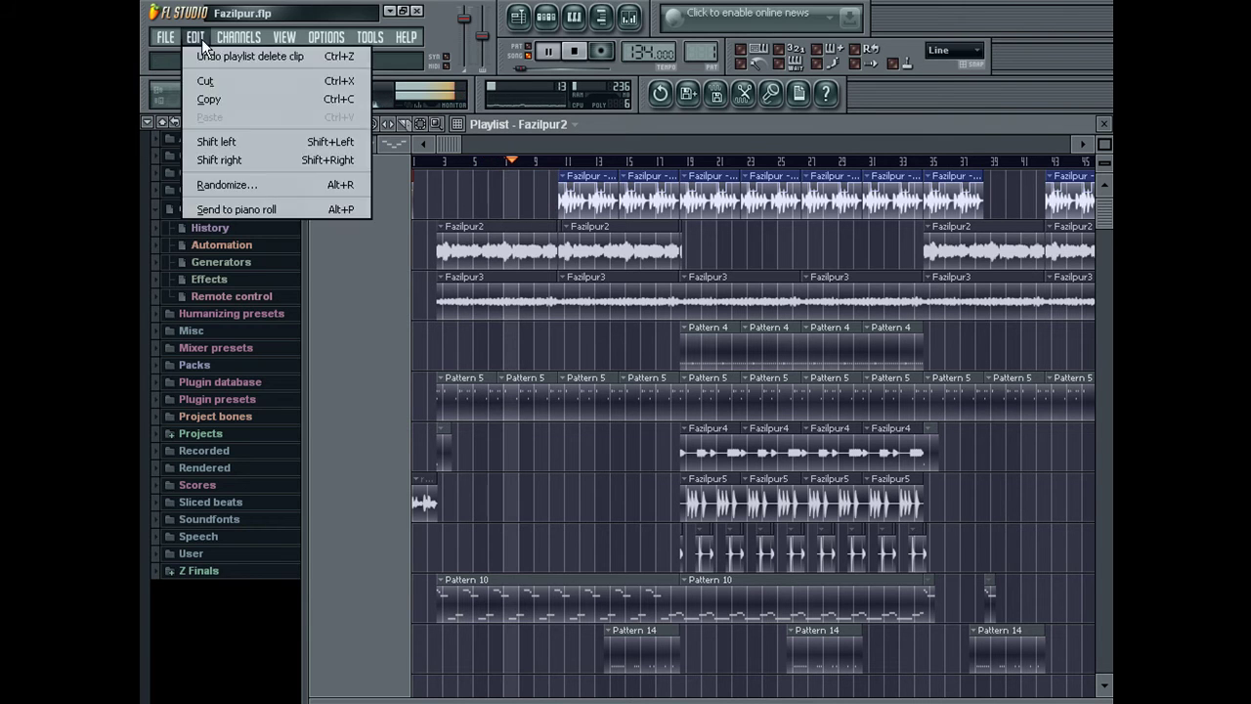
click(202, 57)
click(195, 38)
click(201, 56)
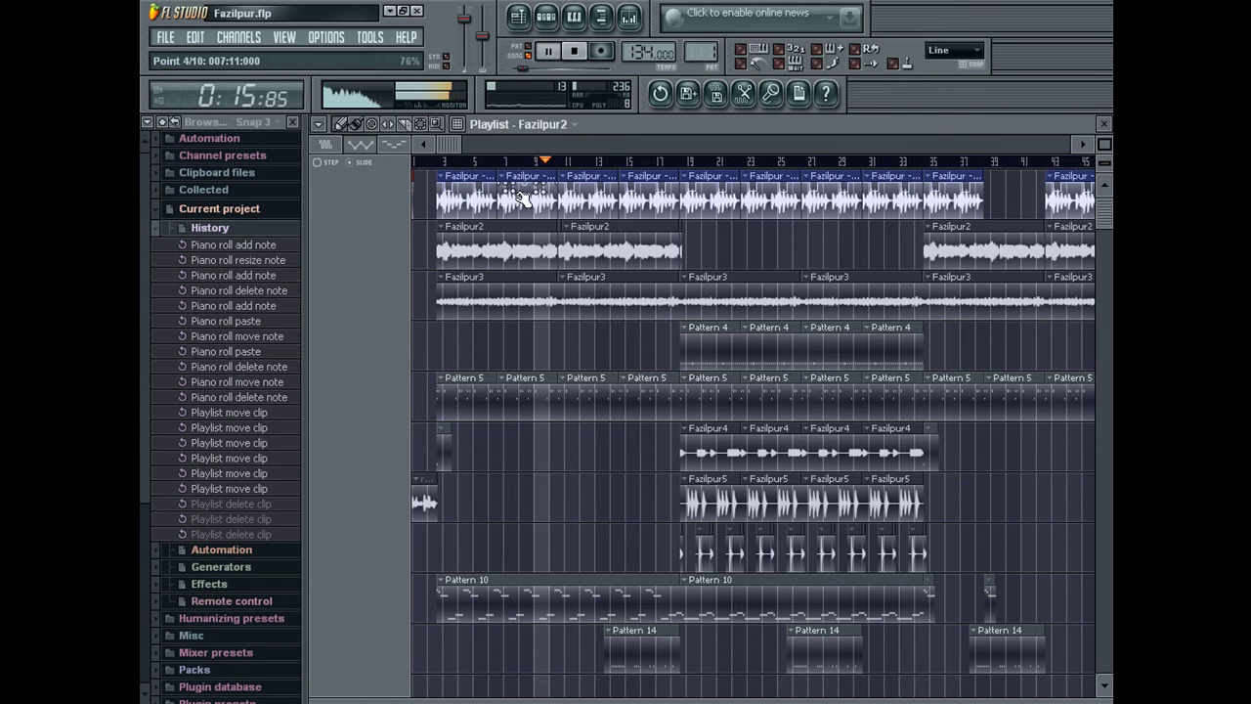
Move the second Fazilpur volume envelope clip down to track 4 and bring up the underlying Fazilpur sample's channel settings and mixer track
drag(525, 177, 526, 324)
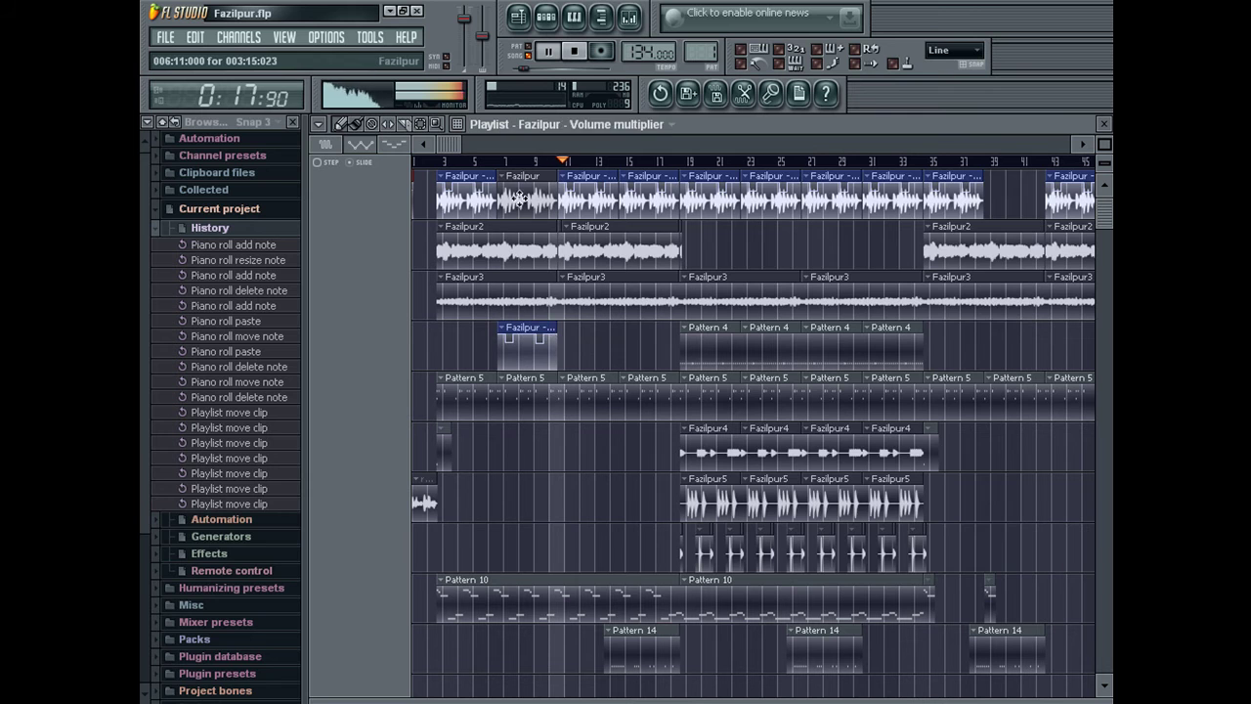
double_click(524, 192)
click(628, 17)
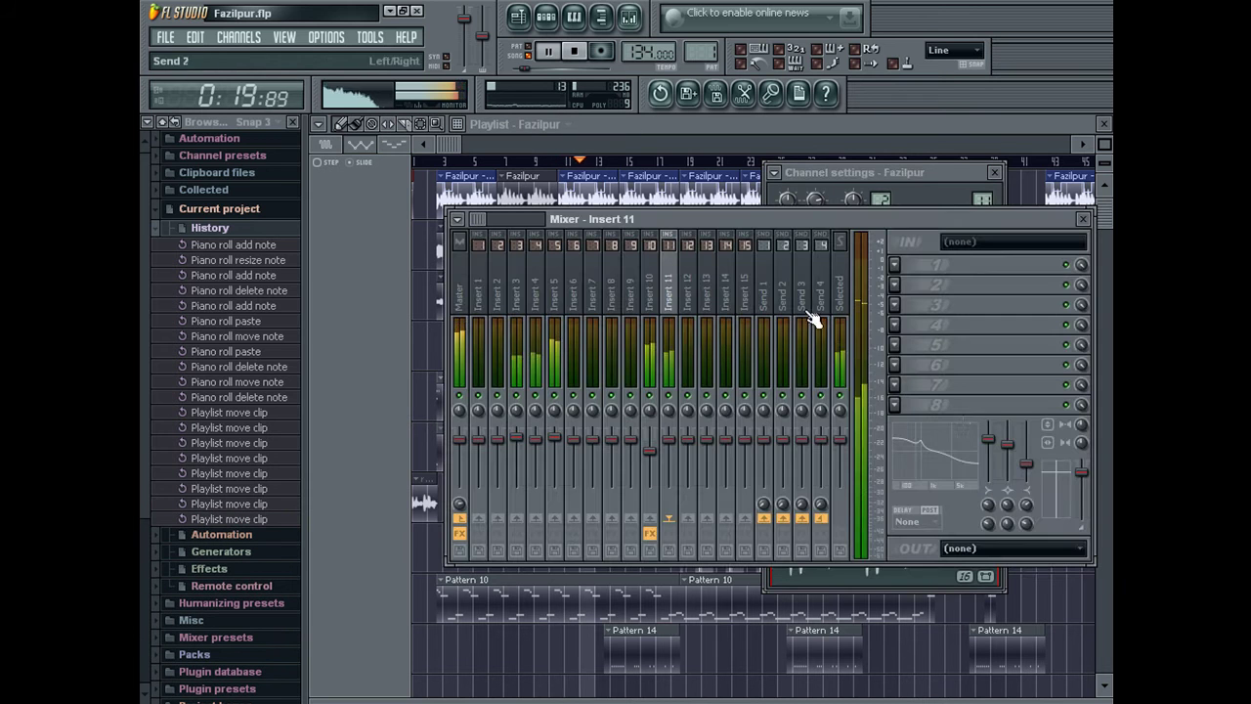
Ease Insert 11's high EQ cut and set its middle band to 1442 Hz at 4.4 dB
drag(1026, 459, 1008, 439)
drag(1008, 504, 1007, 499)
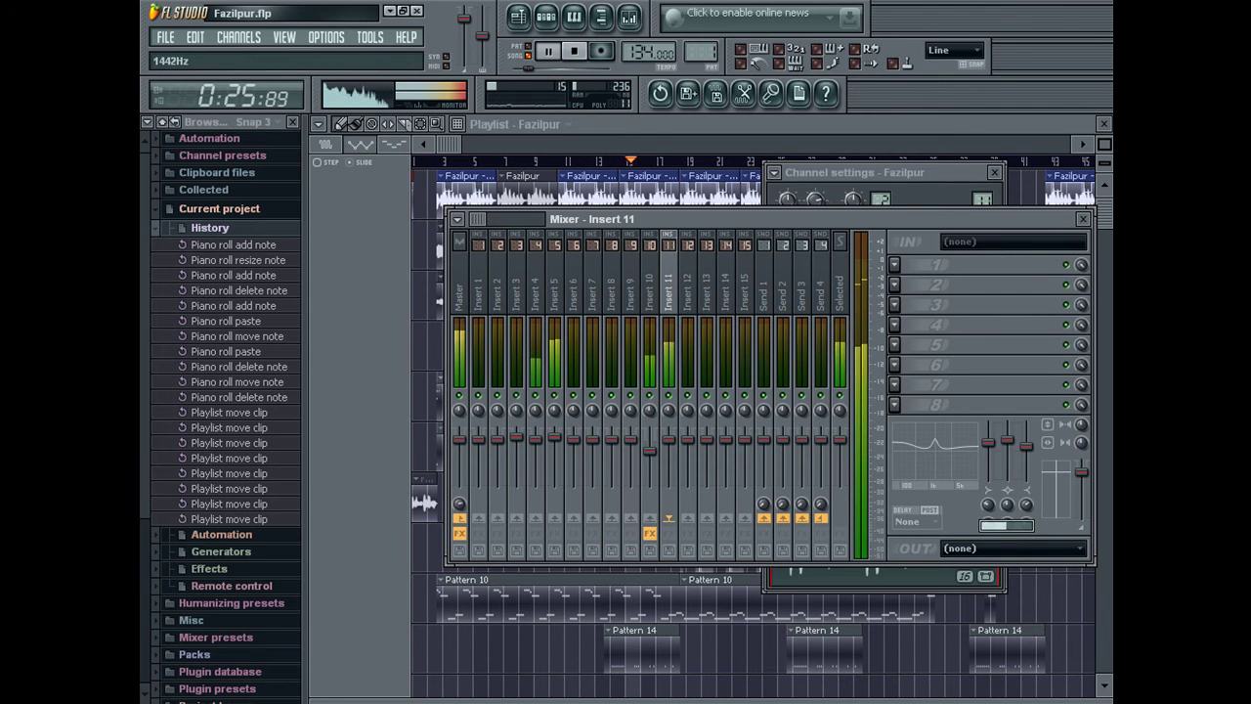
drag(1007, 441, 1007, 450)
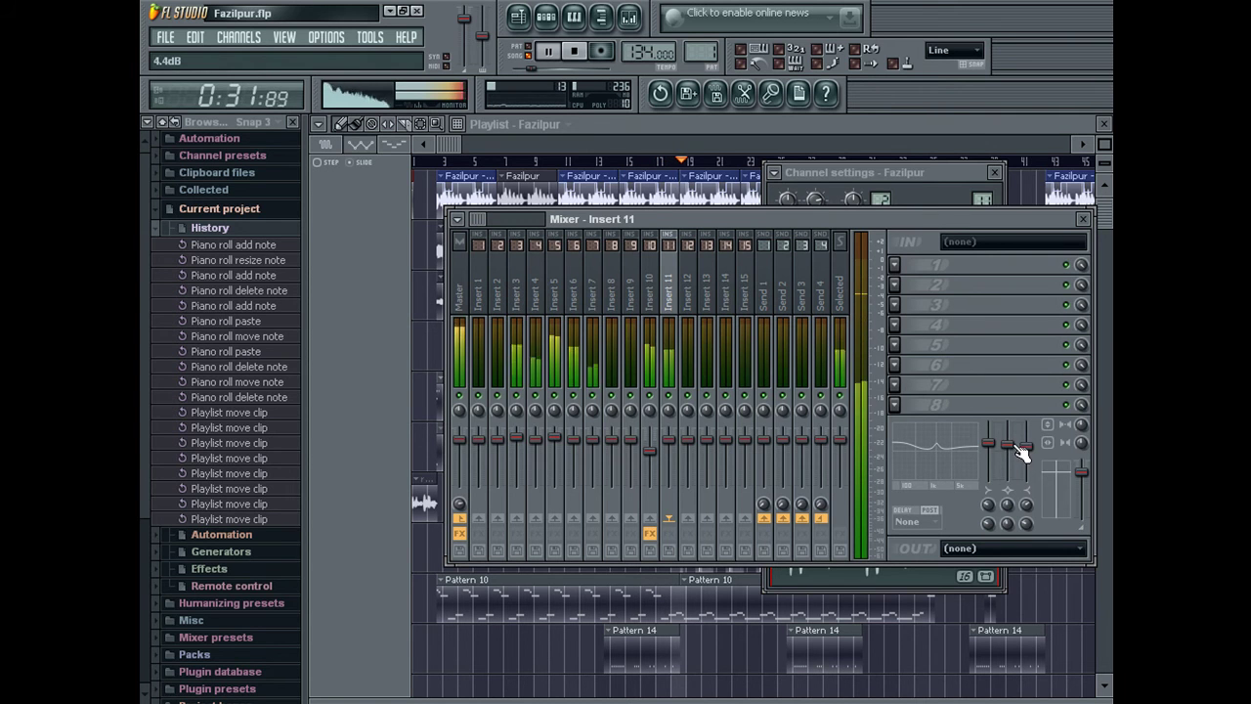
Move the Fazilpur volume envelope clip from track 4 back over its audio clip on track 1
click(606, 124)
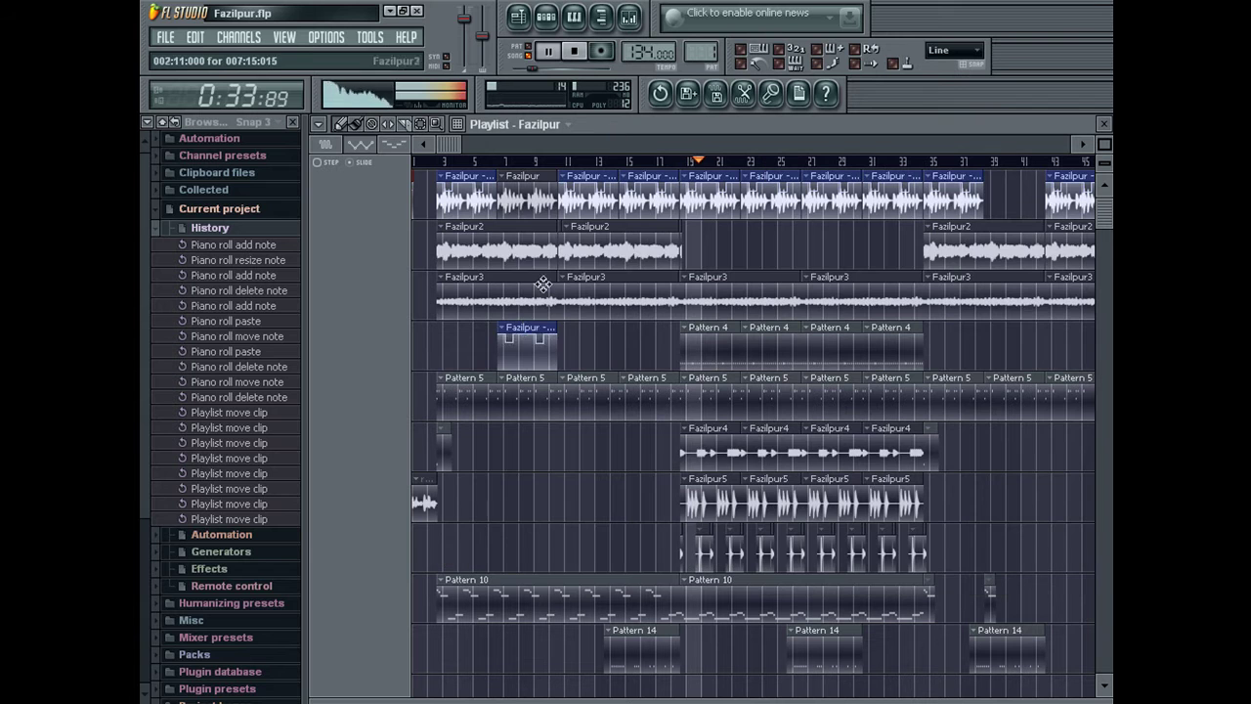
drag(528, 335, 529, 201)
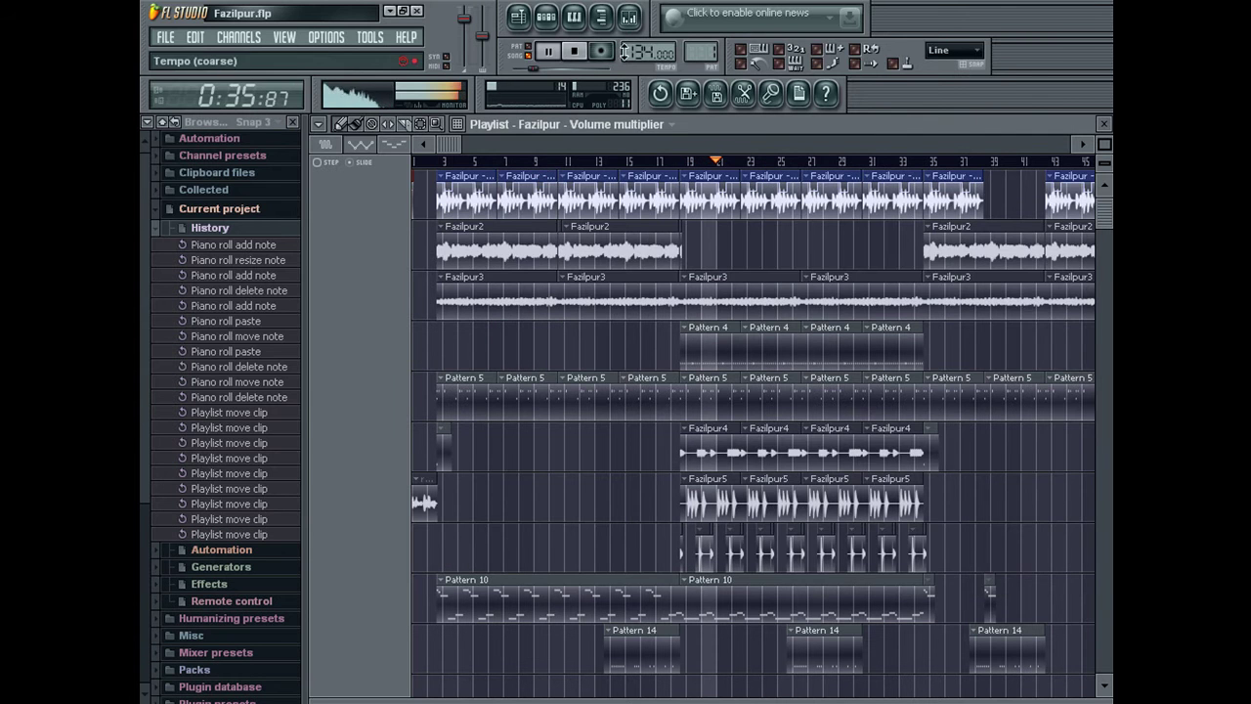
Rework Insert 11's EQ with a middle-band cut, a boosted low shelf and a lowered high shelf, and set its volume to 106%
click(629, 17)
drag(1009, 446, 1011, 475)
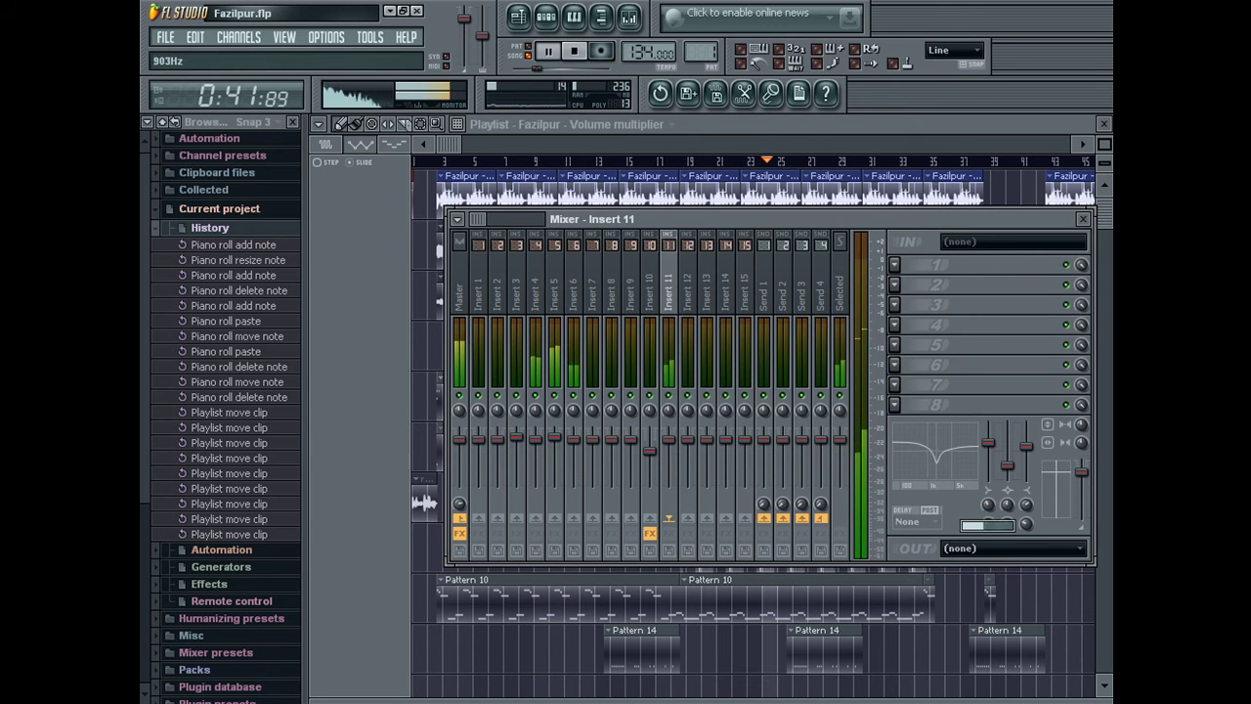
drag(989, 443, 988, 434)
drag(990, 507, 1028, 451)
drag(1028, 503, 1028, 505)
drag(1028, 451, 1027, 459)
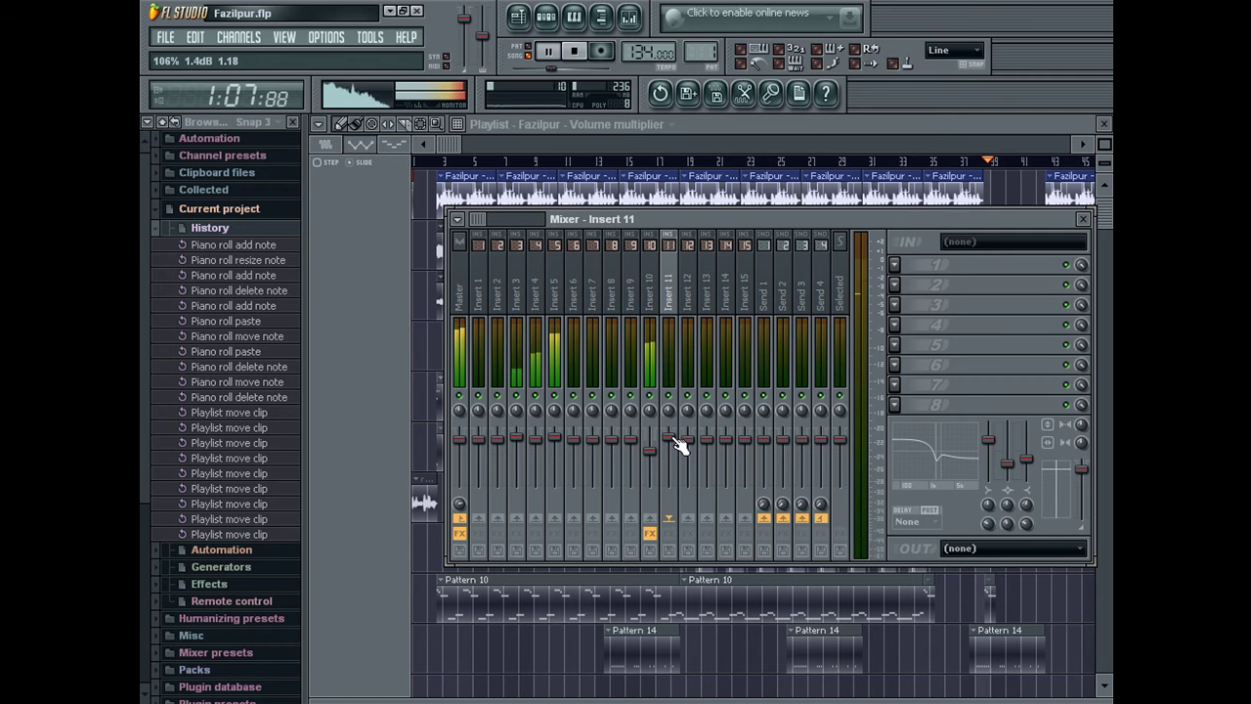
Replay from around bar 49, slice the Fazilpur4 clip at bar 51 and delete its opening piece
drag(533, 144, 571, 158)
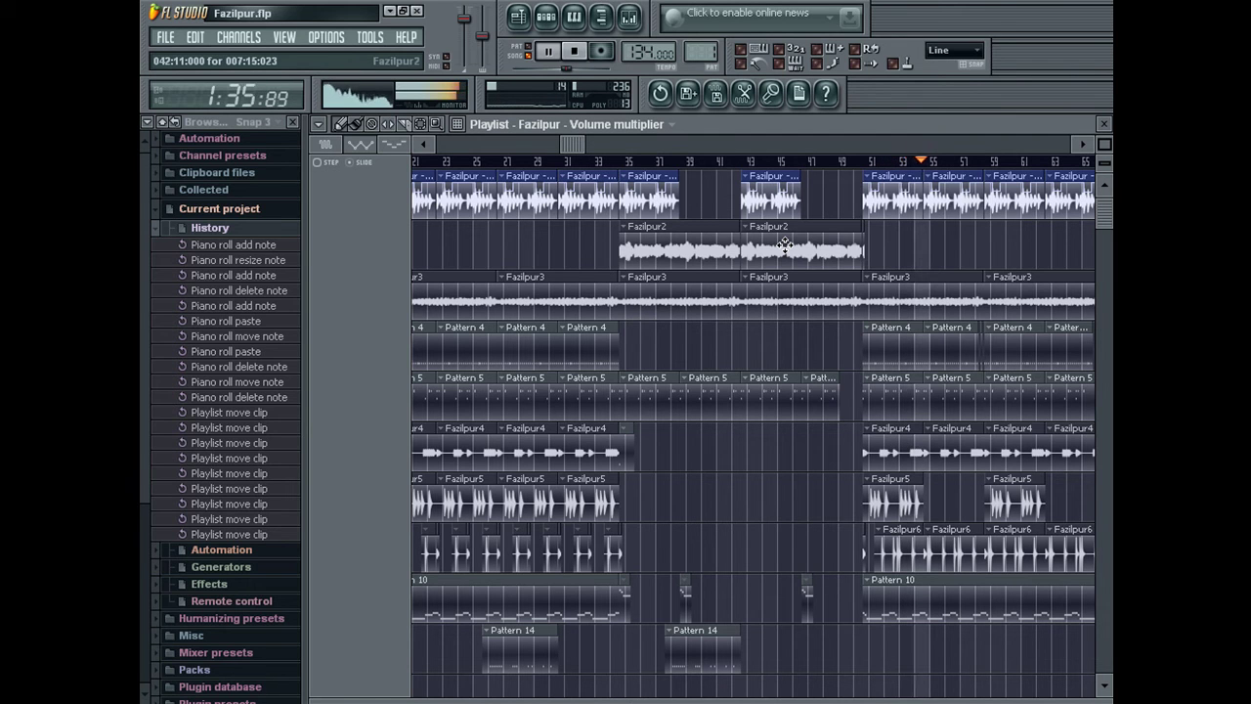
click(840, 160)
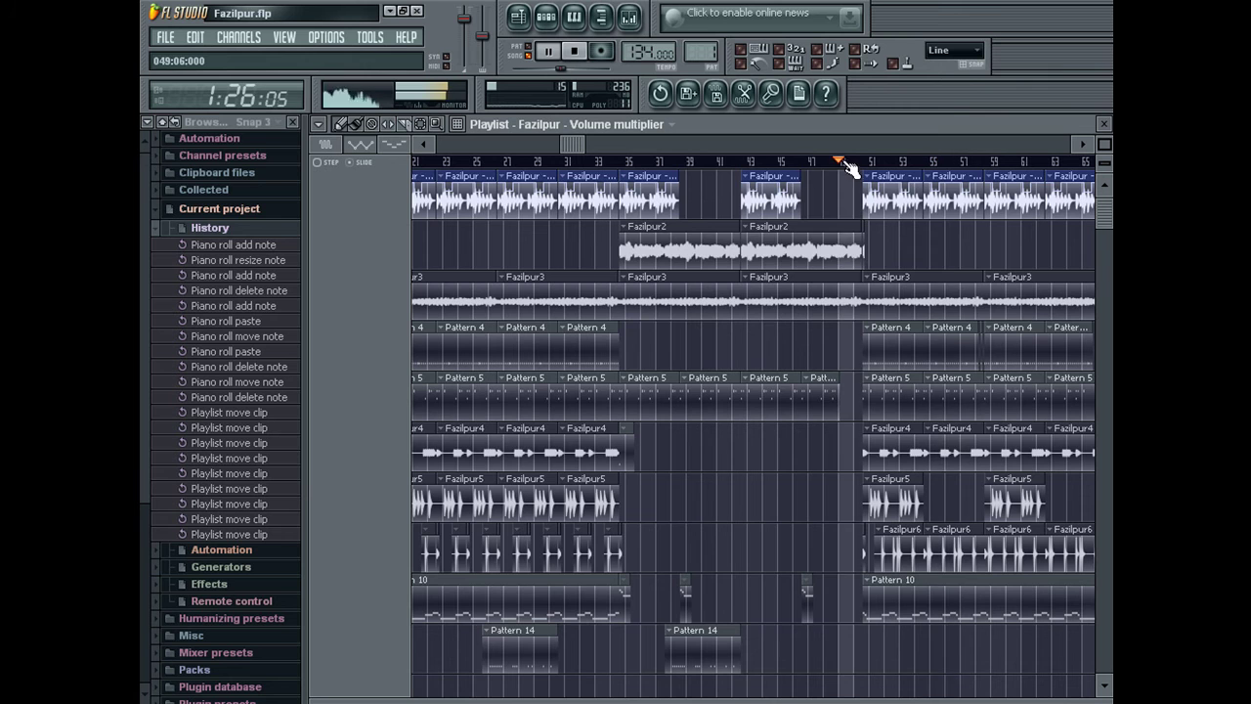
drag(623, 145, 746, 163)
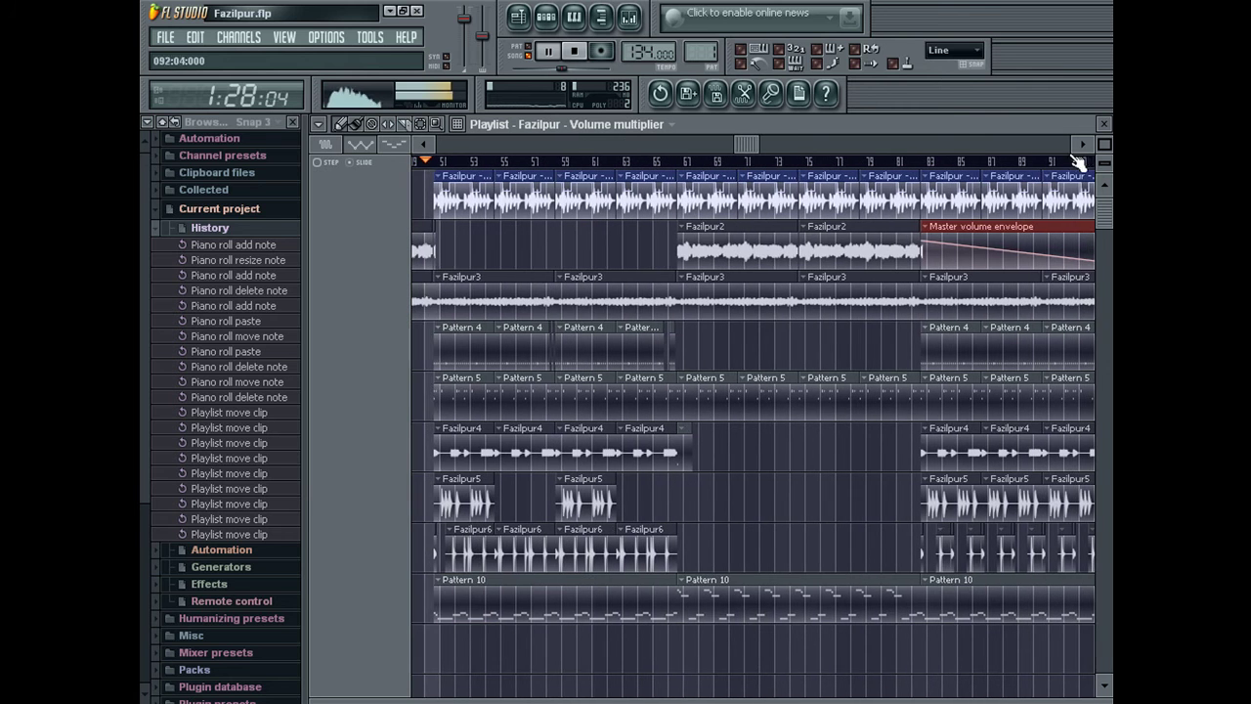
drag(1104, 143, 1104, 127)
drag(489, 162, 274, 152)
drag(583, 479, 582, 483)
right_click(559, 458)
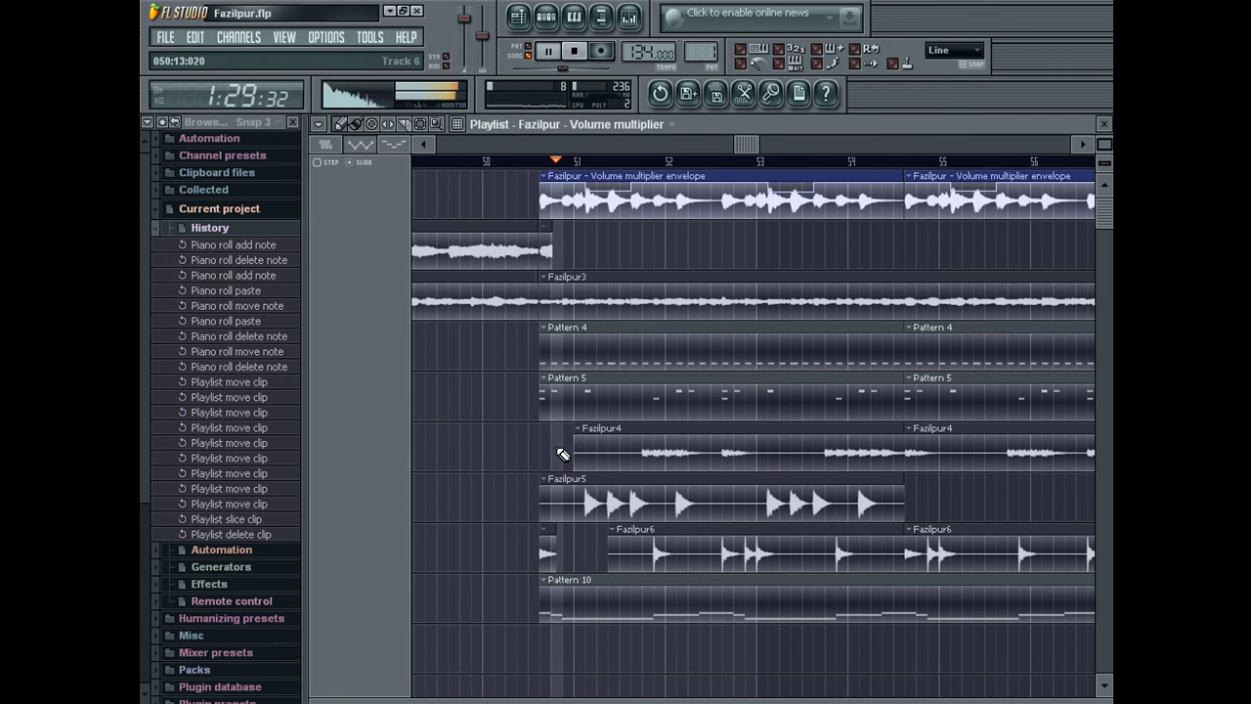
Slice the Pattern 4 and Pattern 5 clips about a third into bar 51 and delete their opening pieces
click(544, 163)
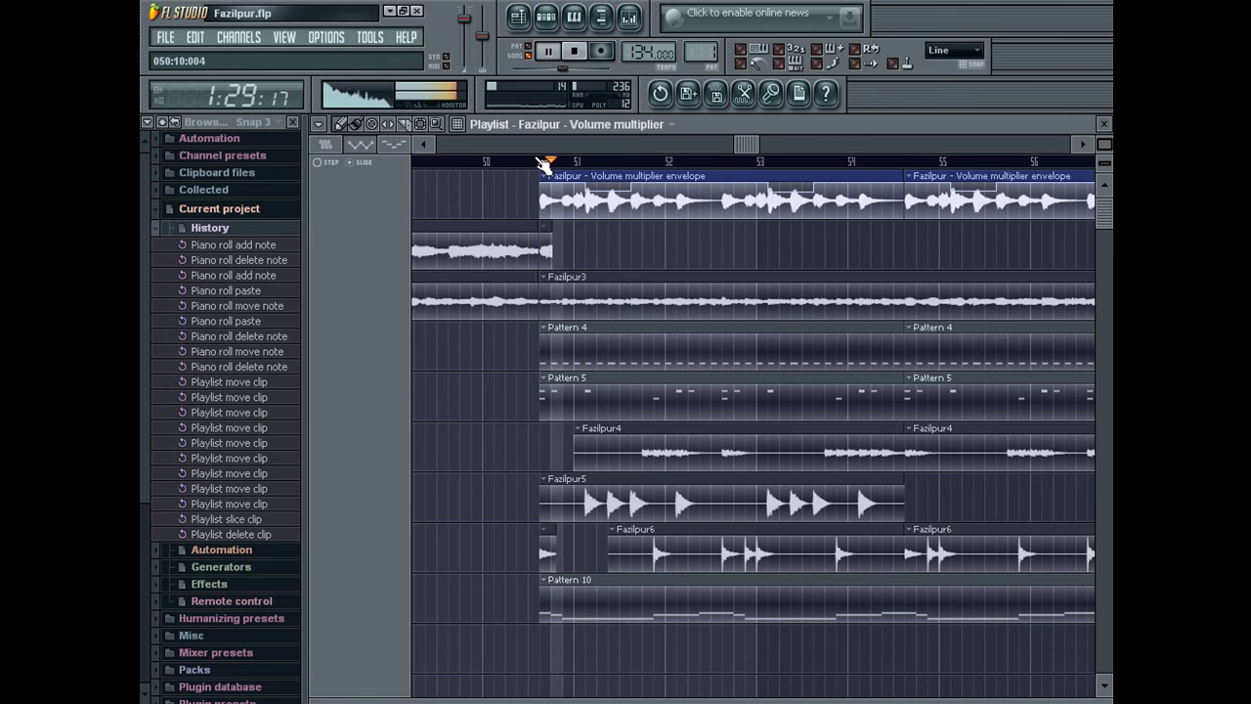
click(533, 165)
drag(530, 162, 368, 178)
click(409, 126)
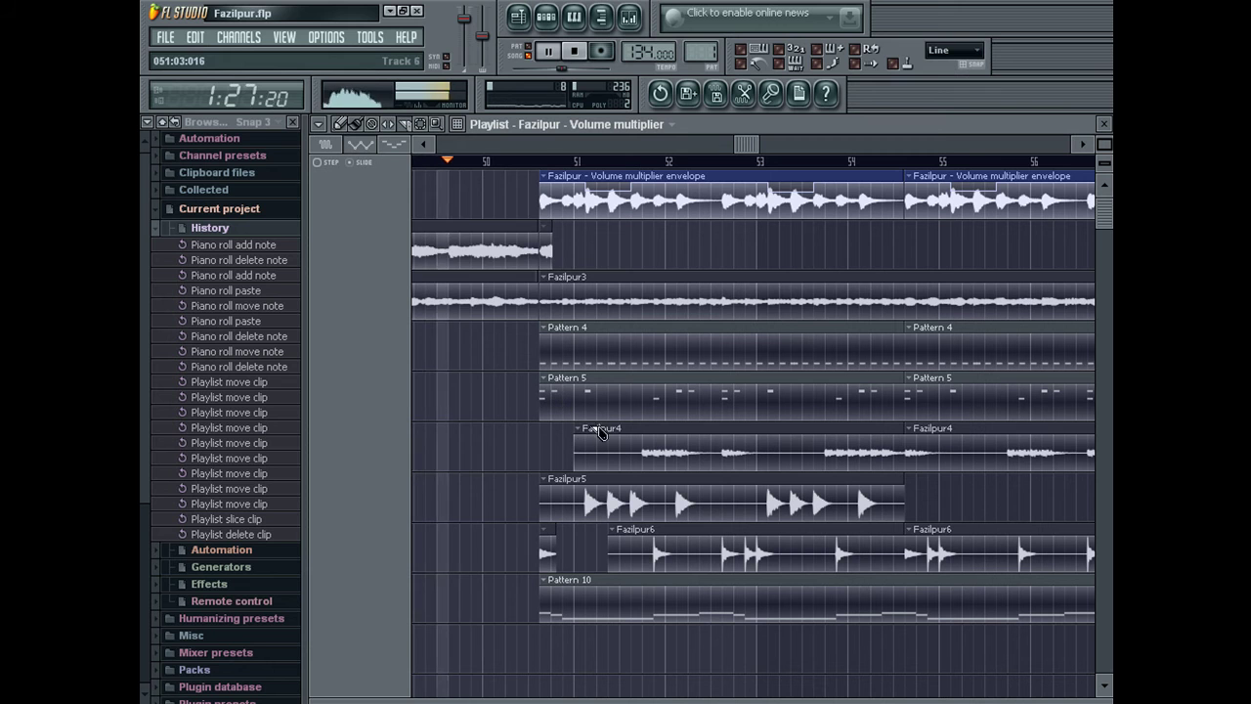
drag(616, 389, 609, 329)
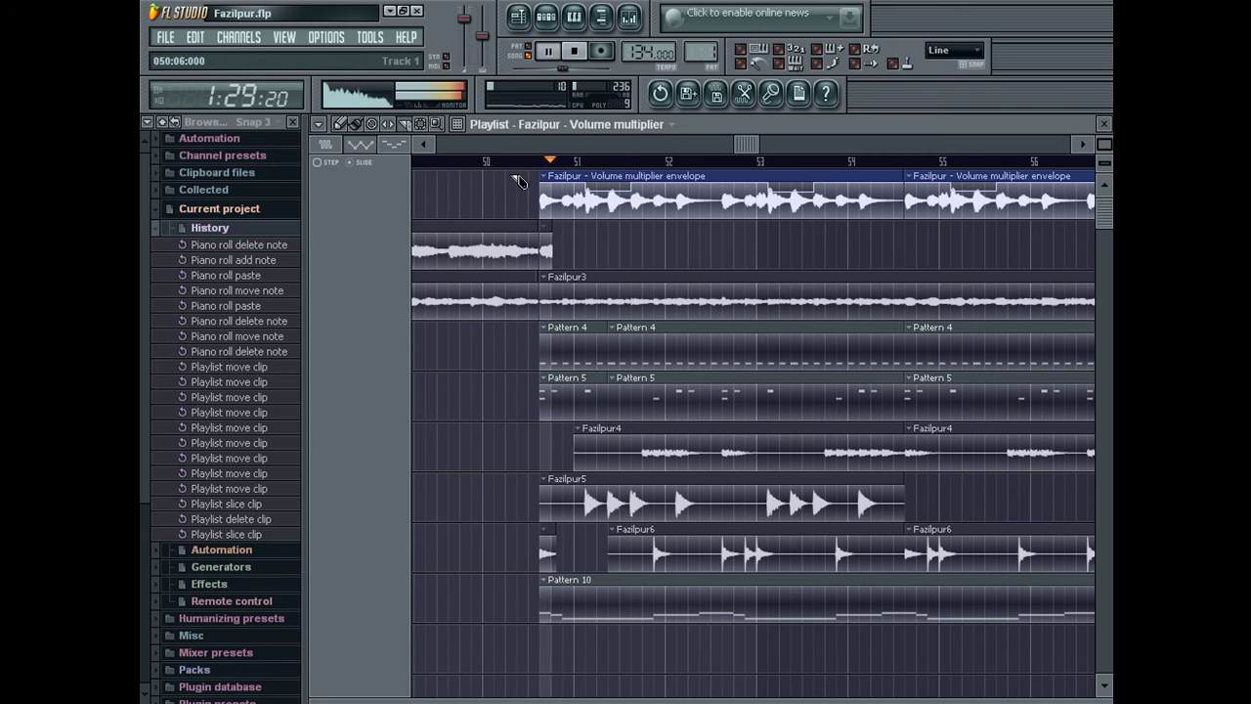
click(346, 126)
right_click(557, 403)
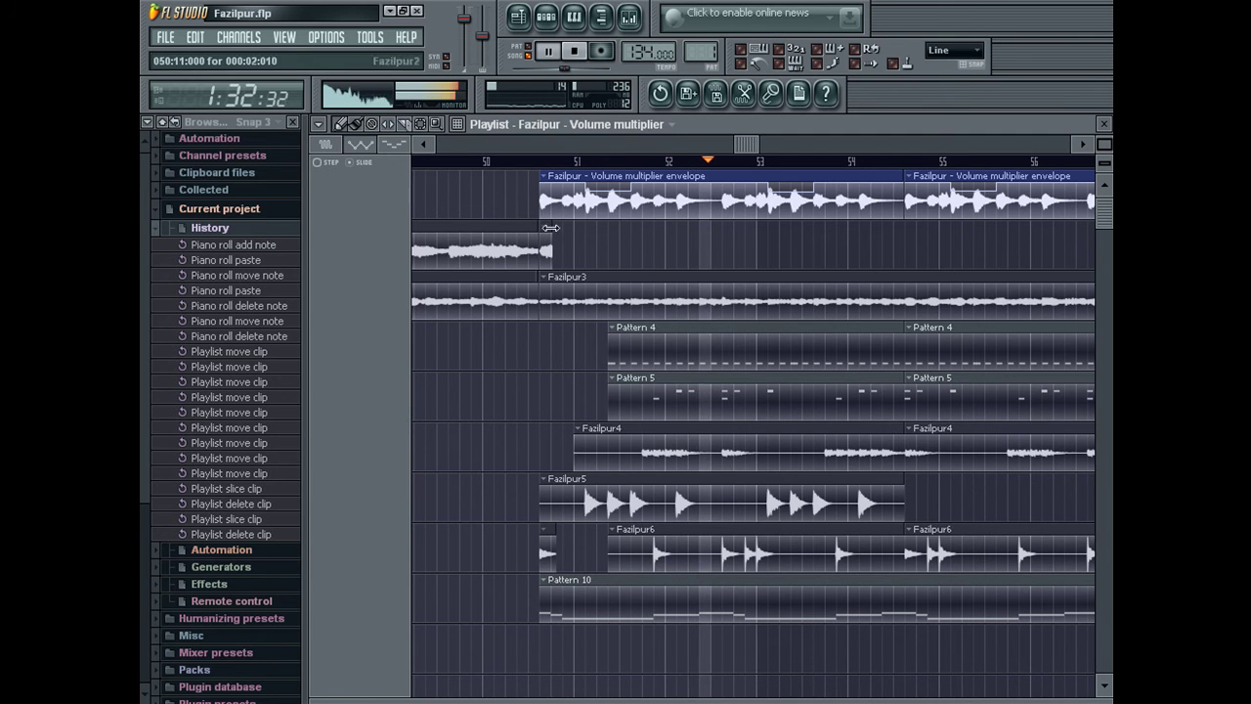
Slice the Fazilpur5 clip at bar 53, delete its first half, and replay from just before bar 50
click(515, 168)
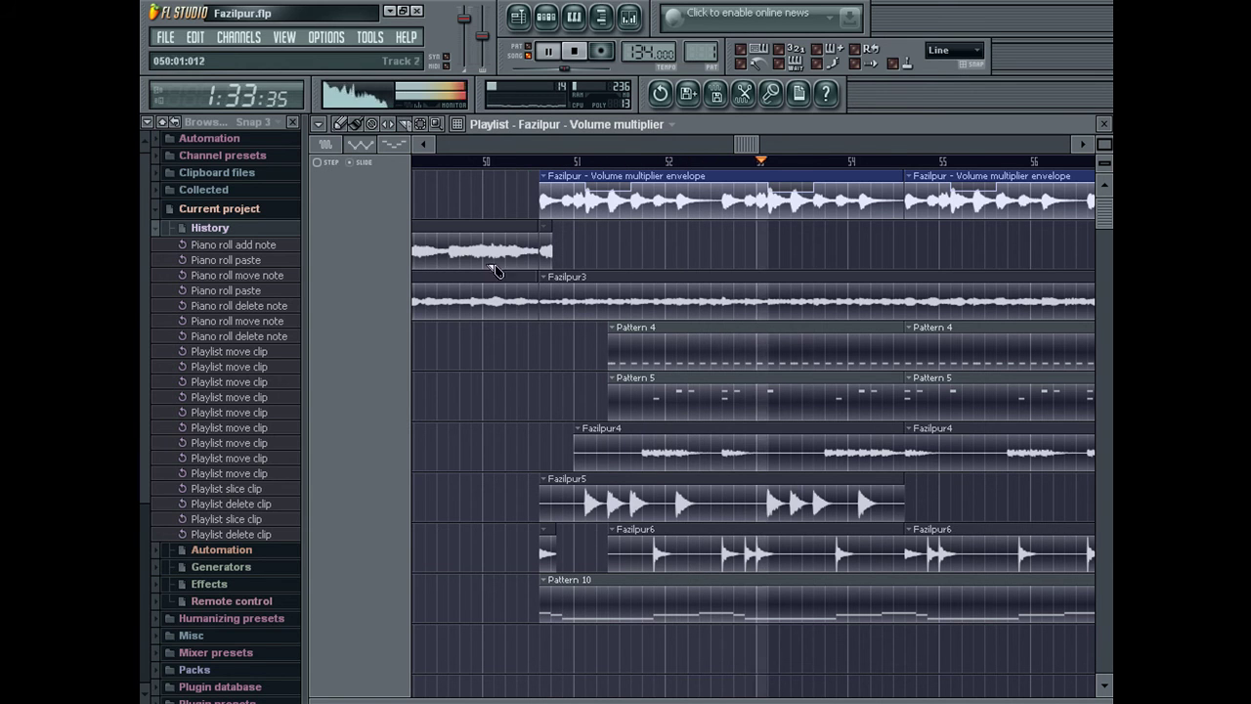
click(760, 486)
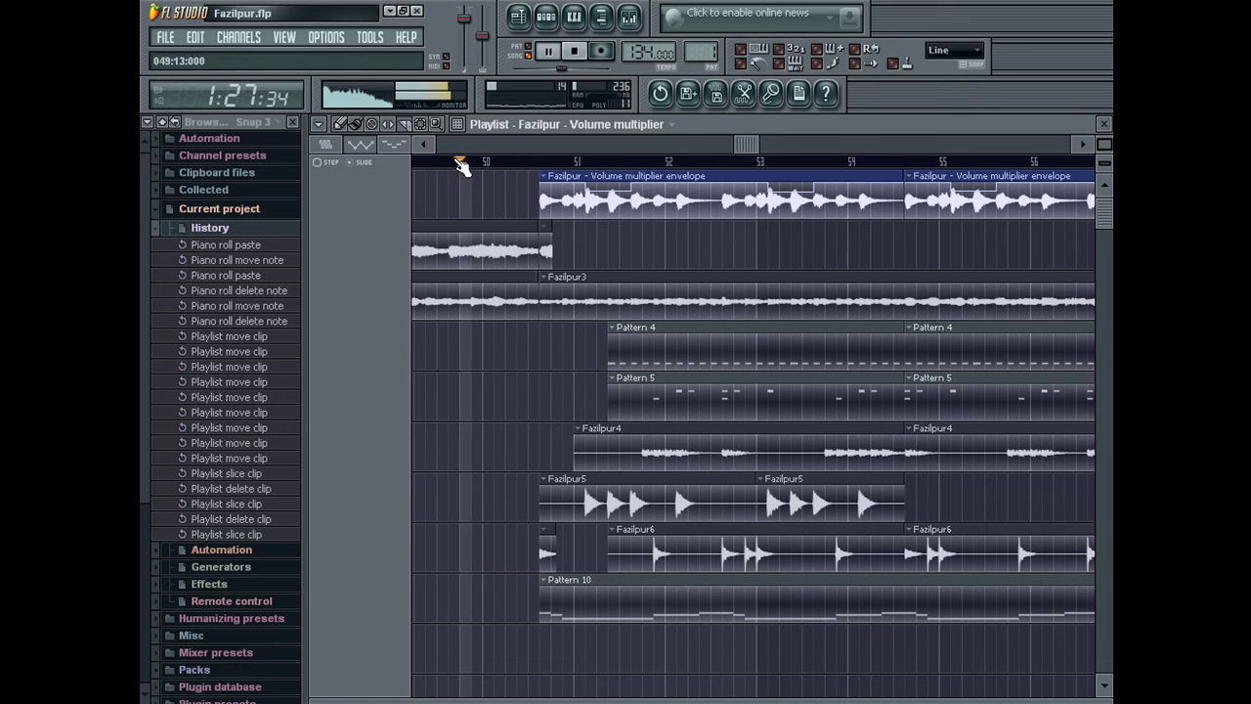
right_click(592, 510)
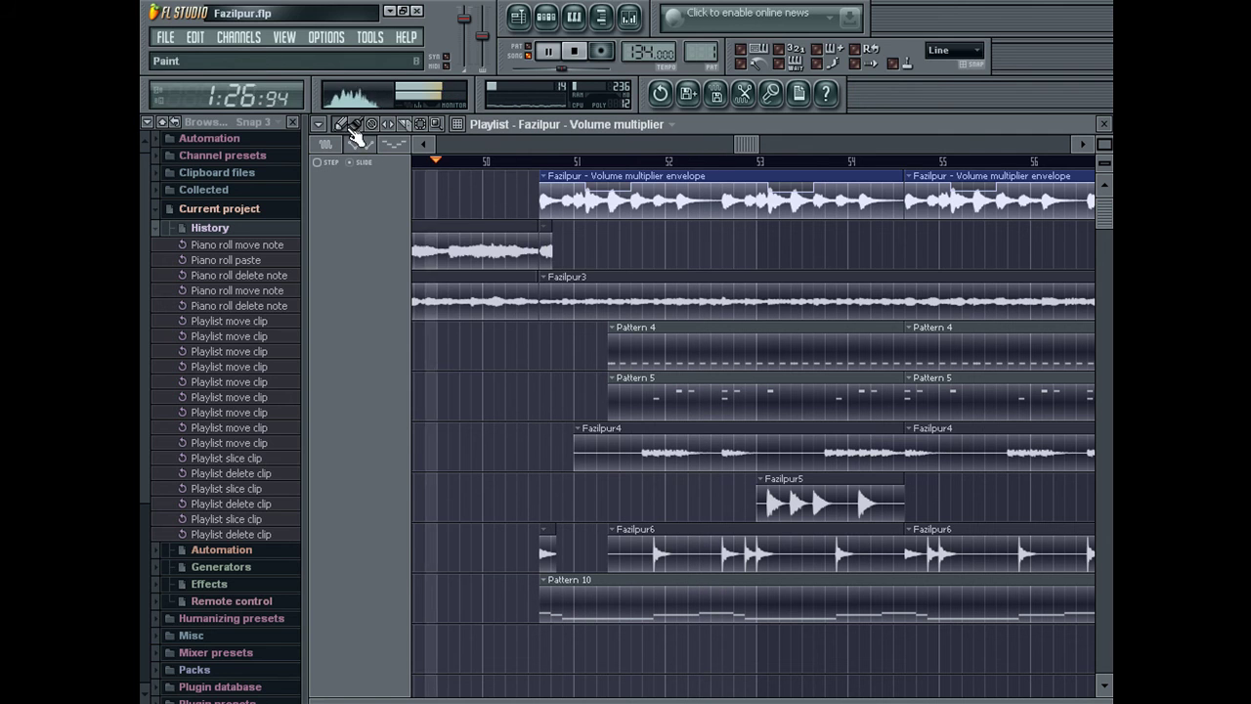
Close the Fruity Chorus window and delete the Sampler #2 channel from the full channel list
right_click(484, 435)
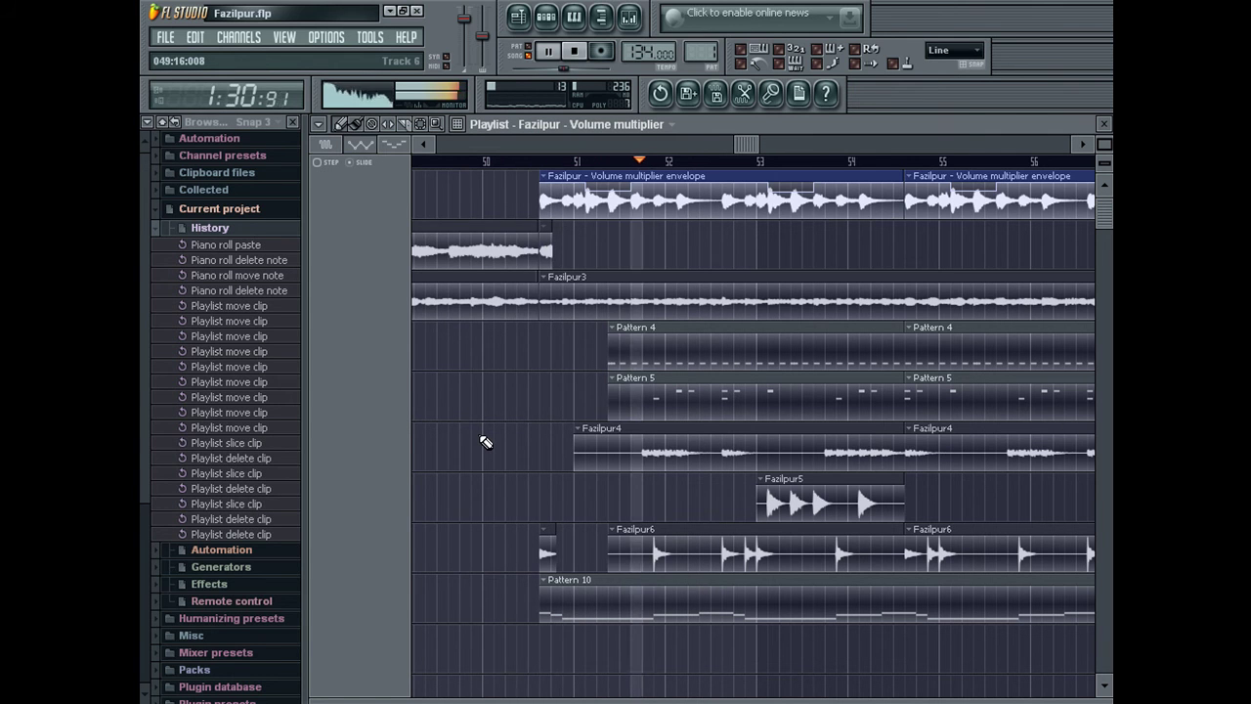
click(725, 567)
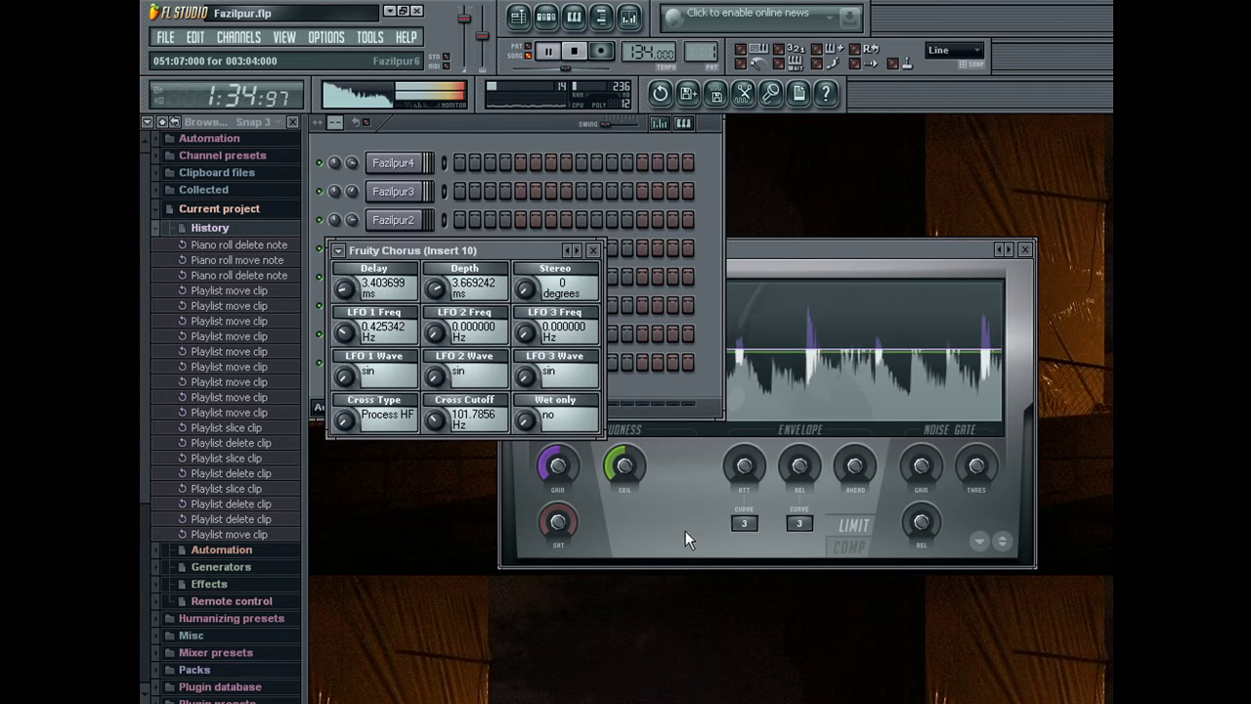
click(595, 252)
click(395, 398)
click(395, 352)
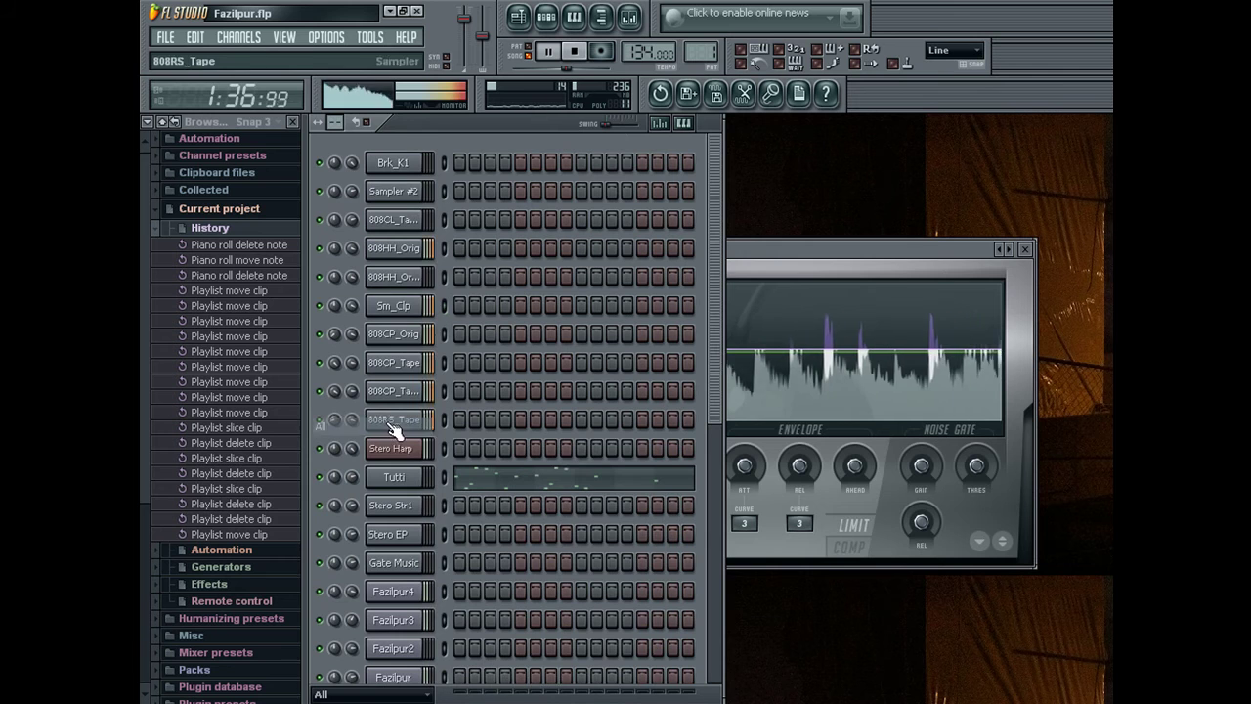
mouse_move(690, 52)
mouse_down()
mouse_move(691, 35)
mouse_move(691, 52)
mouse_up()
key(alt+Delete)
key(Return)
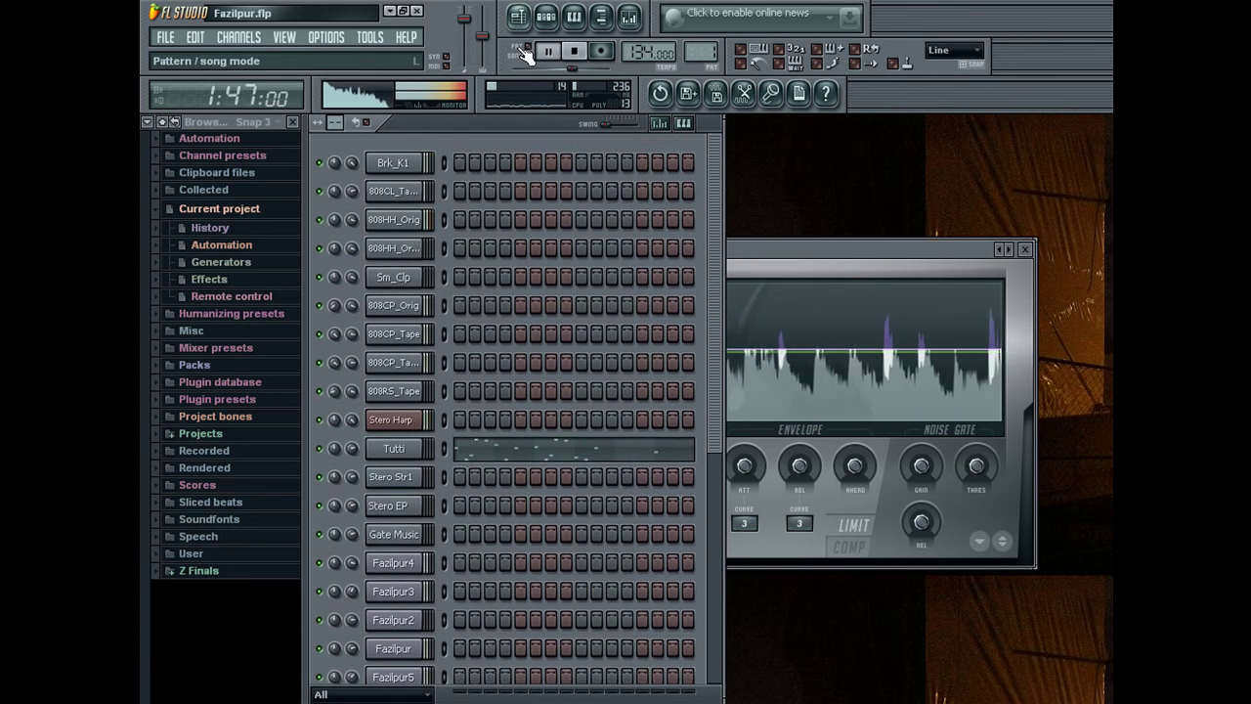
Examine Pattern 4's hi-hat notes around bar 63 for the 808HH_Orig and 808HH_Orig #2 channels
click(518, 17)
drag(753, 144, 817, 146)
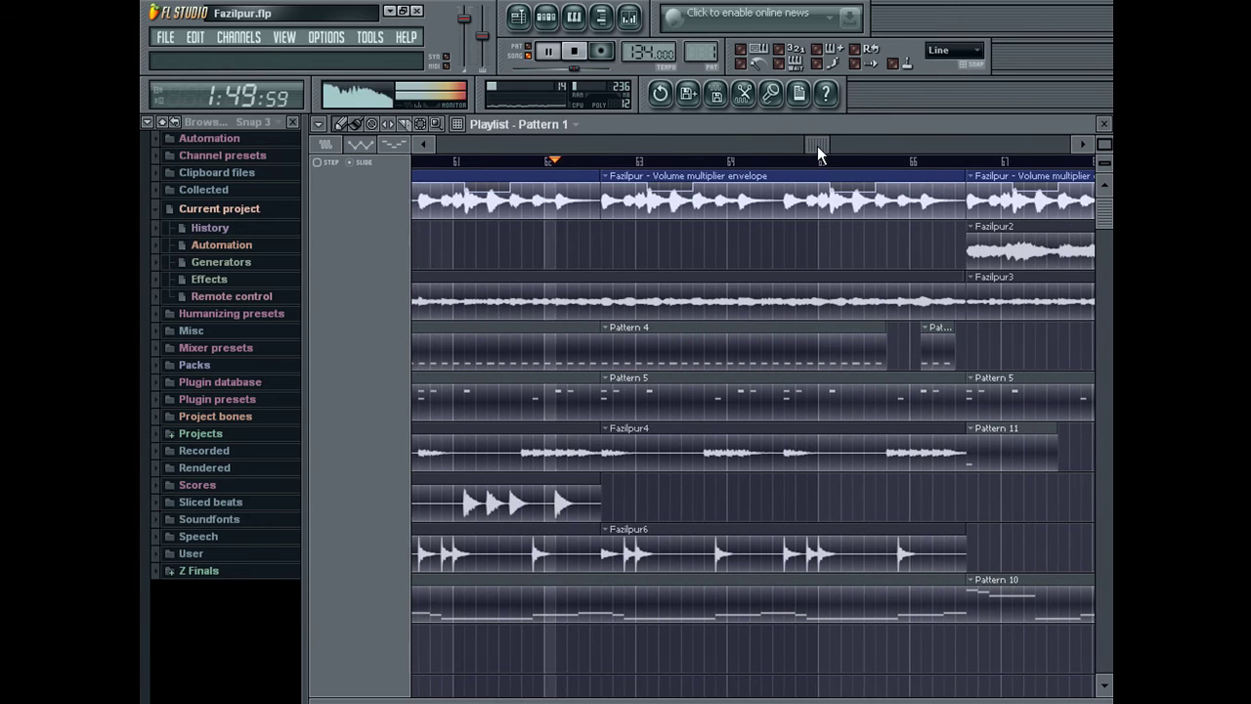
double_click(705, 340)
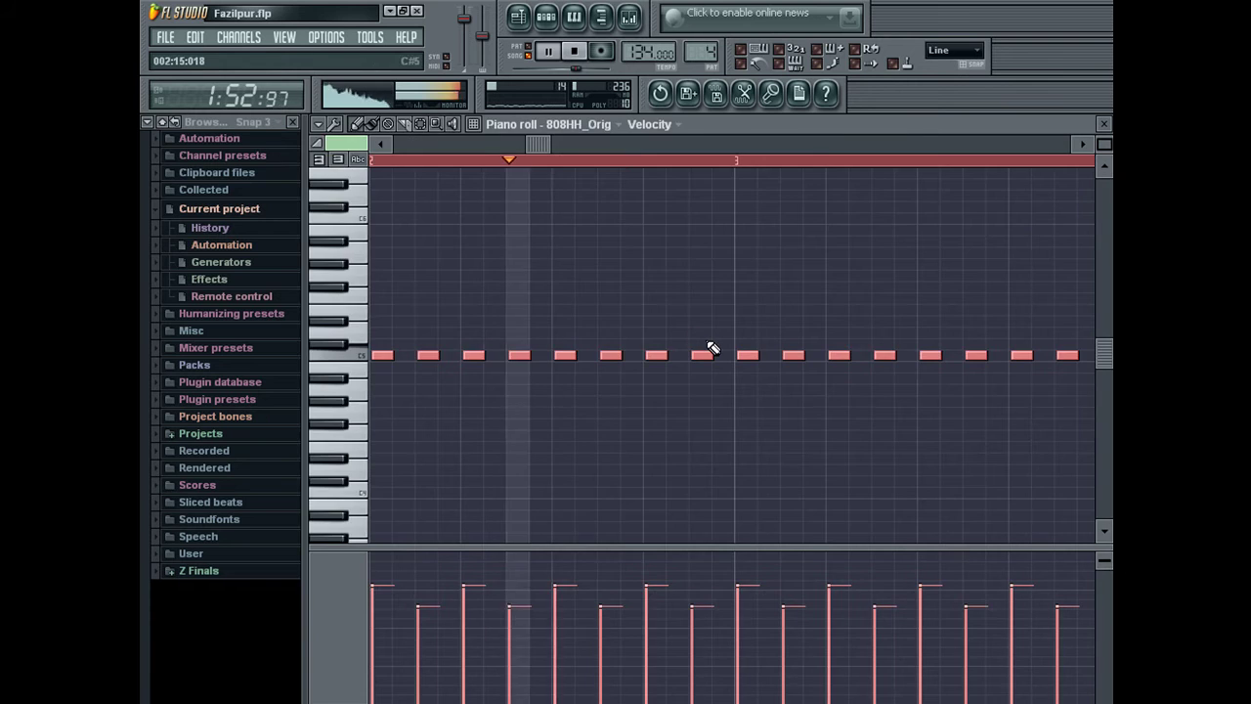
key(Escape)
click(591, 245)
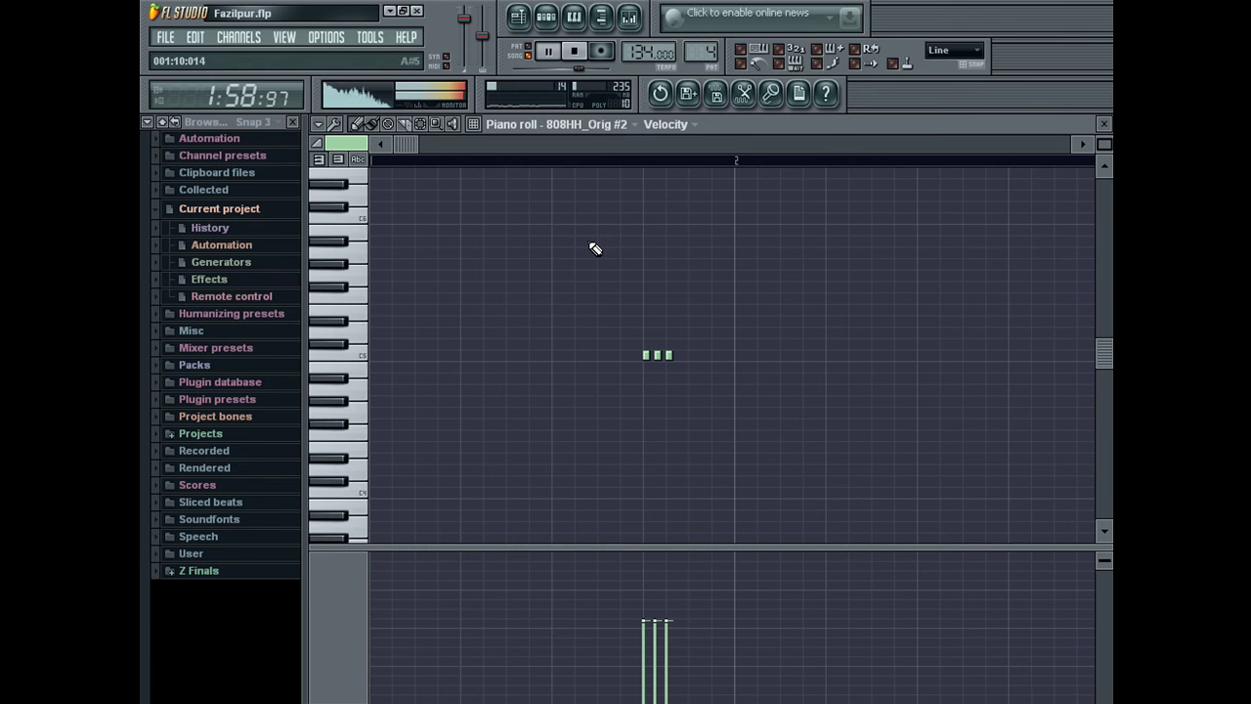
key(Escape)
Inspect the Stero Harp notes of Pattern 10 and open that channel's settings
click(892, 642)
right_click(938, 666)
double_click(868, 592)
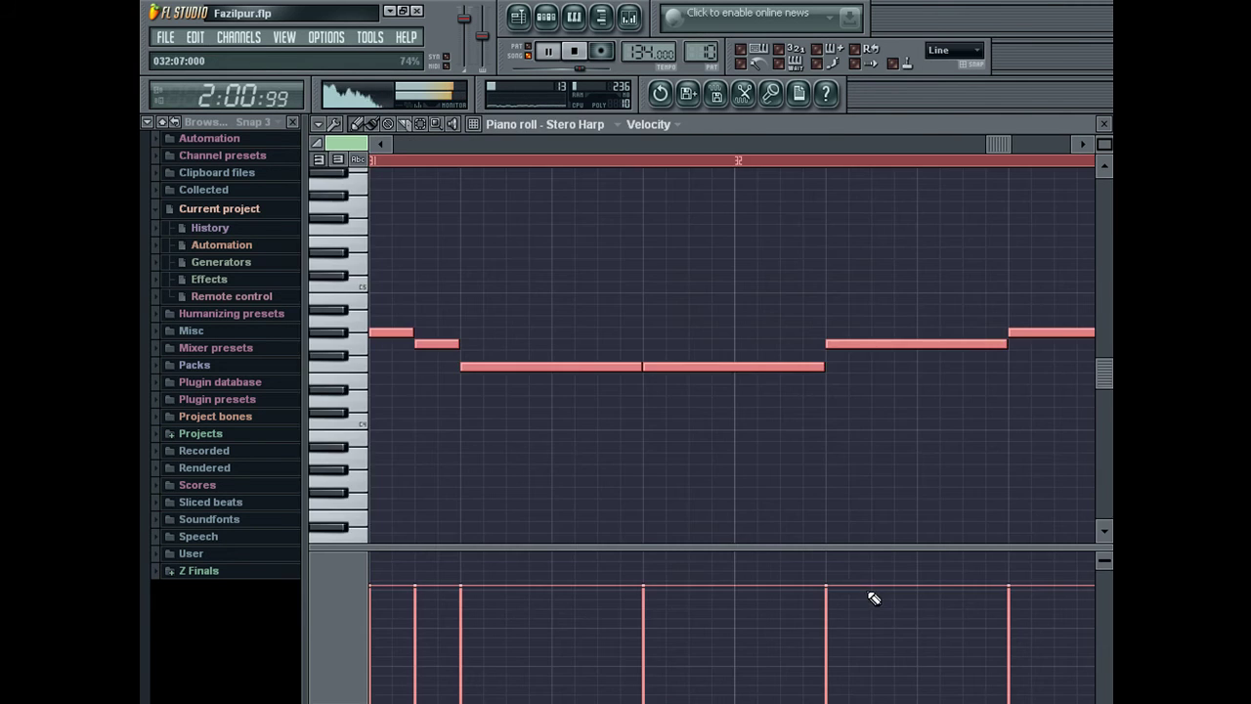
key(Escape)
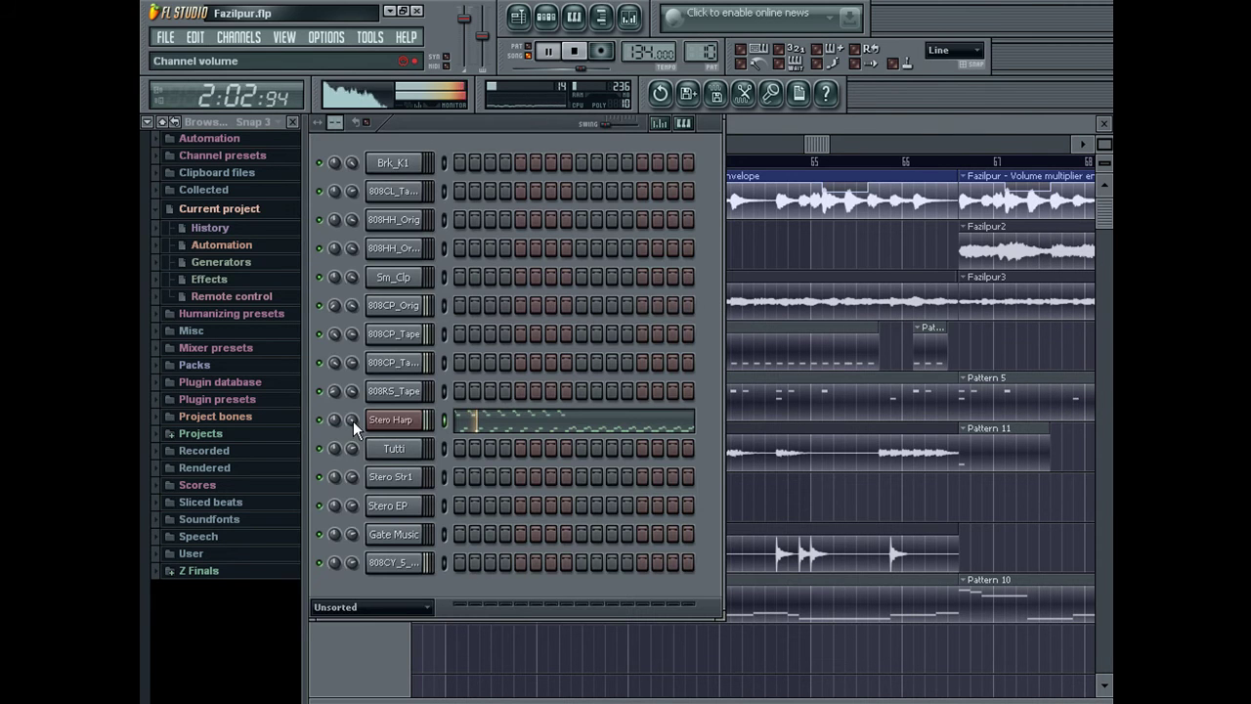
click(394, 420)
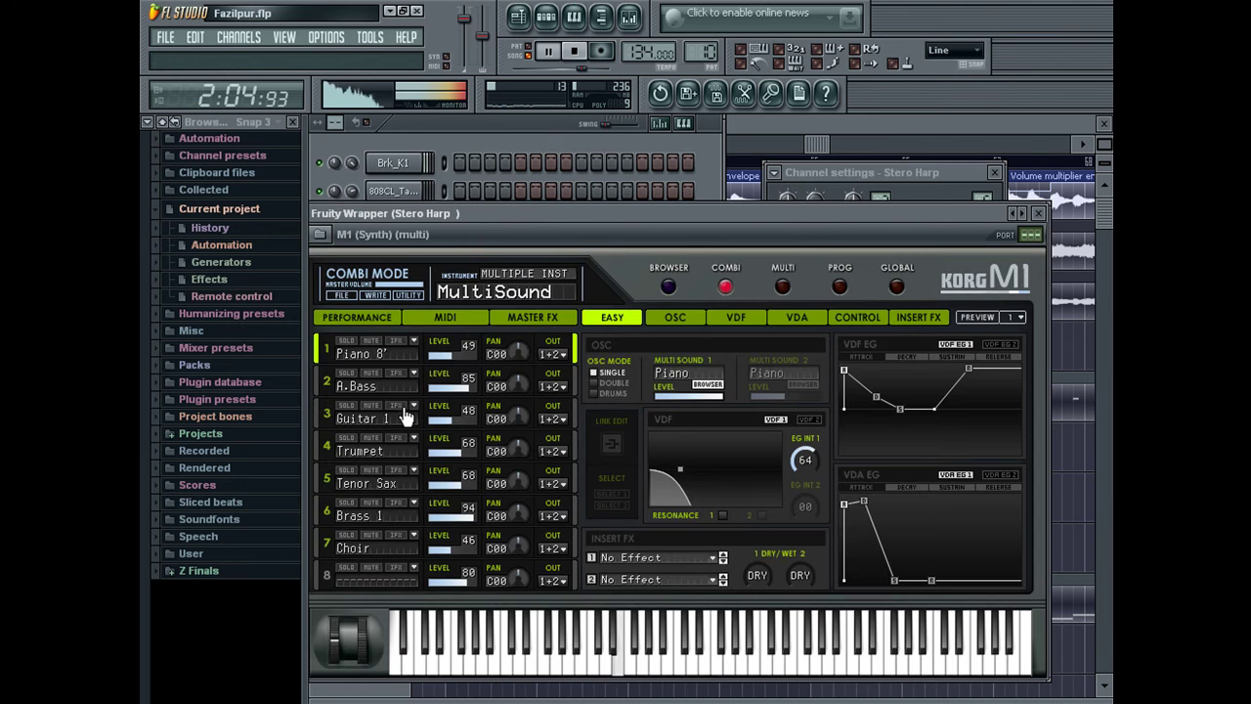
click(900, 174)
On Insert 5, boost the low shelf slightly, ease the middle band and set the volume to 105%, then close the harp's windows
click(629, 17)
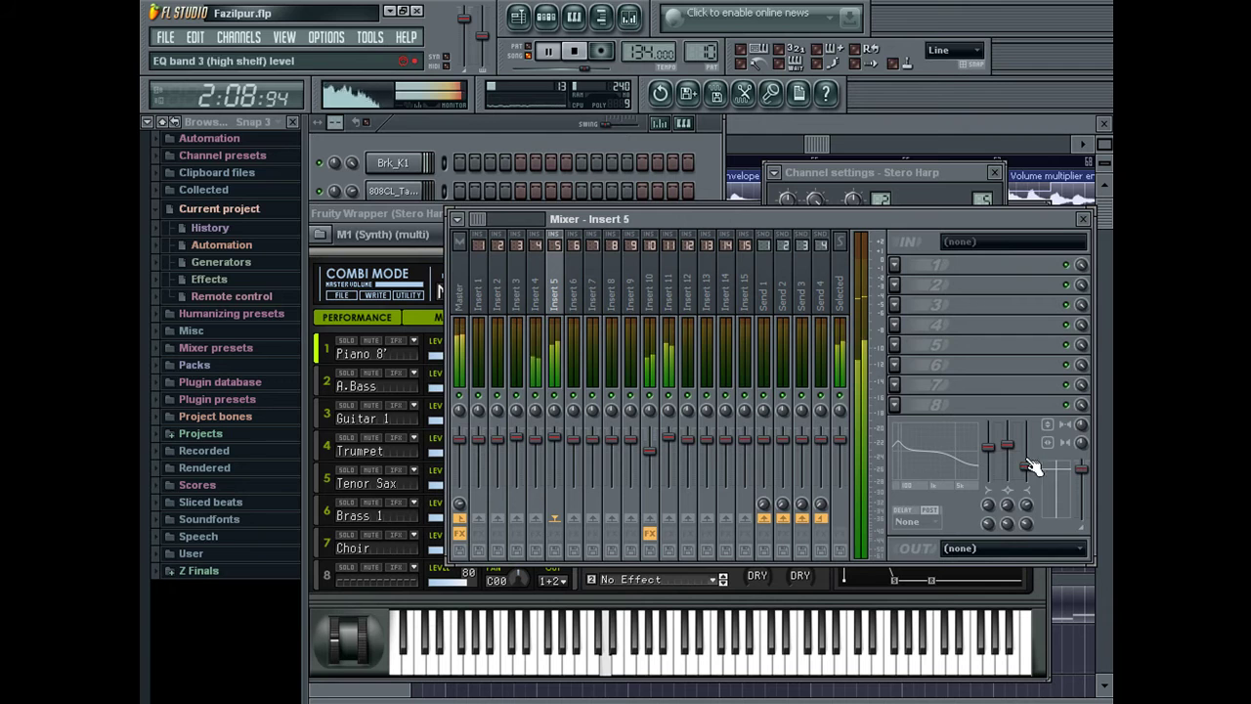
drag(990, 447, 990, 441)
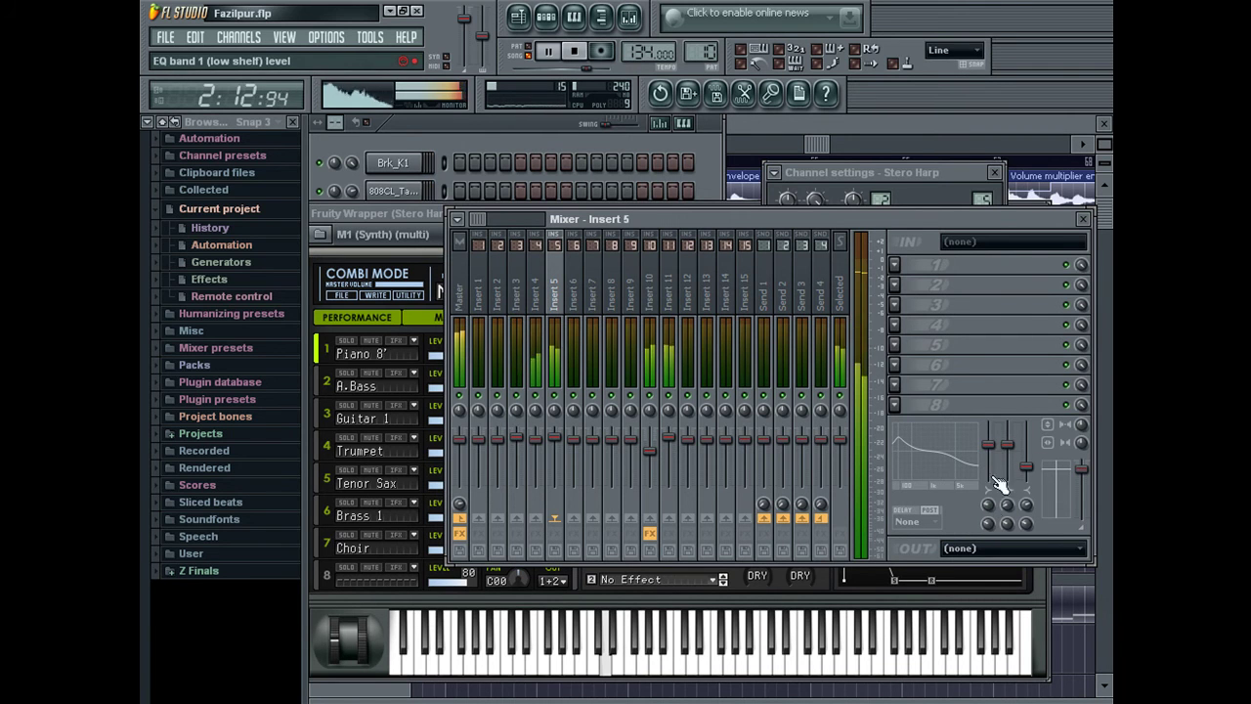
drag(989, 506, 990, 509)
mouse_move(988, 445)
mouse_down()
mouse_move(1008, 448)
mouse_move(988, 445)
mouse_up()
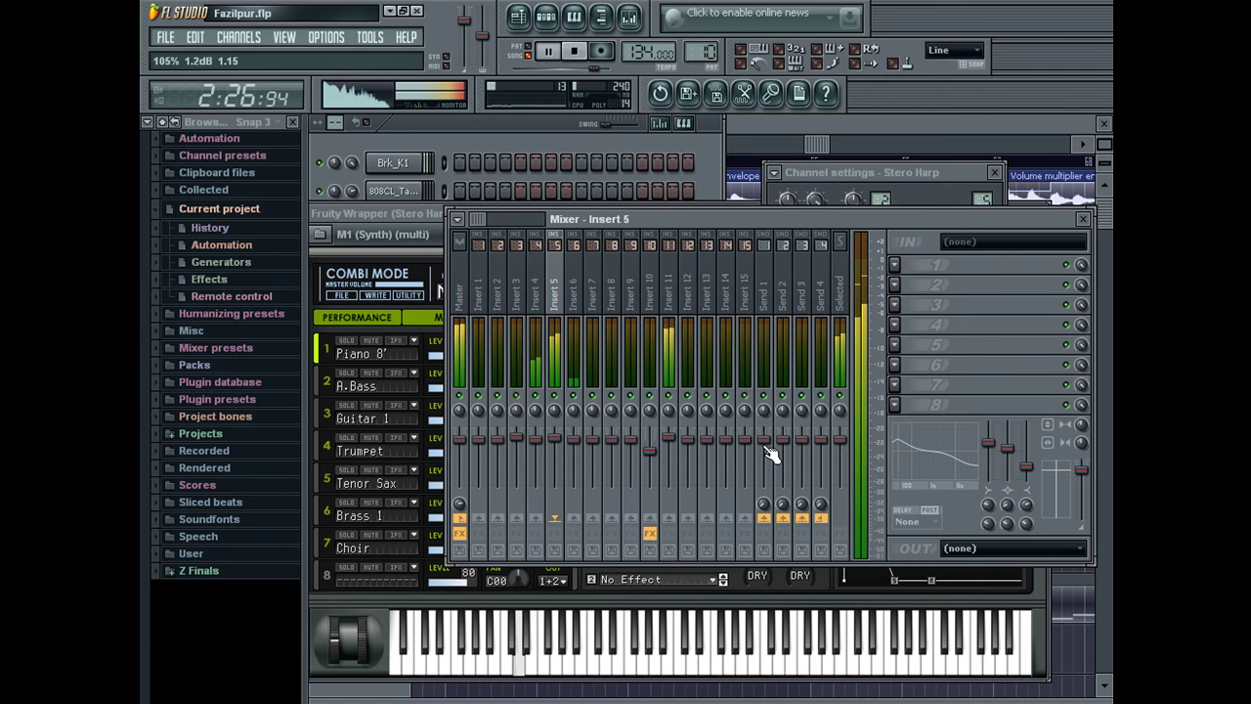
click(1083, 220)
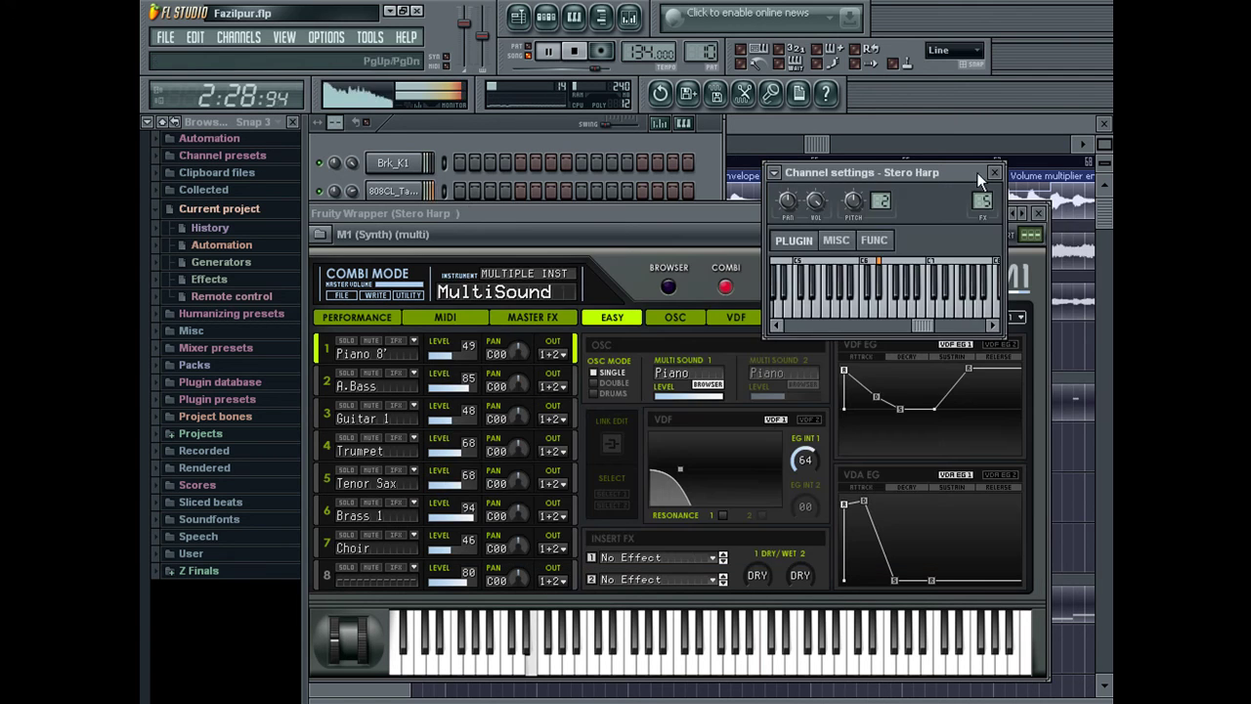
click(993, 172)
click(1039, 214)
Look over the arrangement's final section, return to the playlist's start and save the project
drag(828, 143, 951, 157)
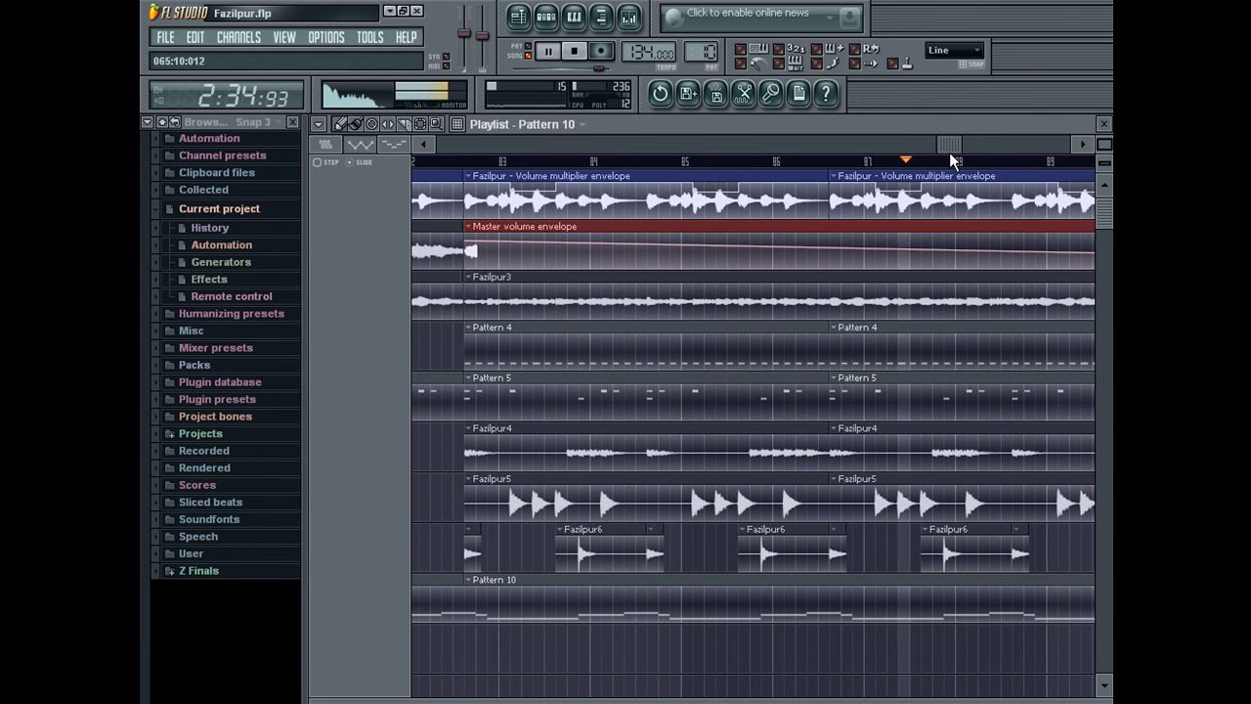
drag(955, 146, 485, 203)
click(165, 36)
click(178, 118)
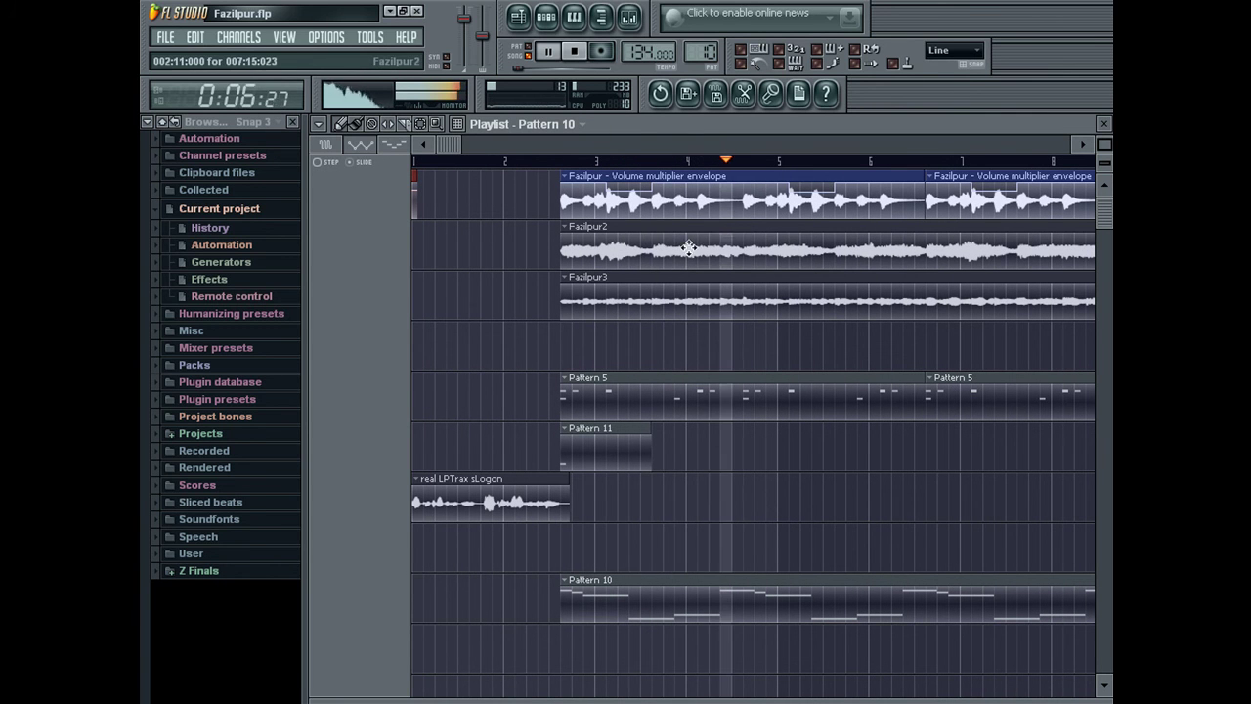
Delete the intro's Pattern 10, Pattern 5 and Fazilpur2 clips before bar 19
drag(1104, 144, 1104, 165)
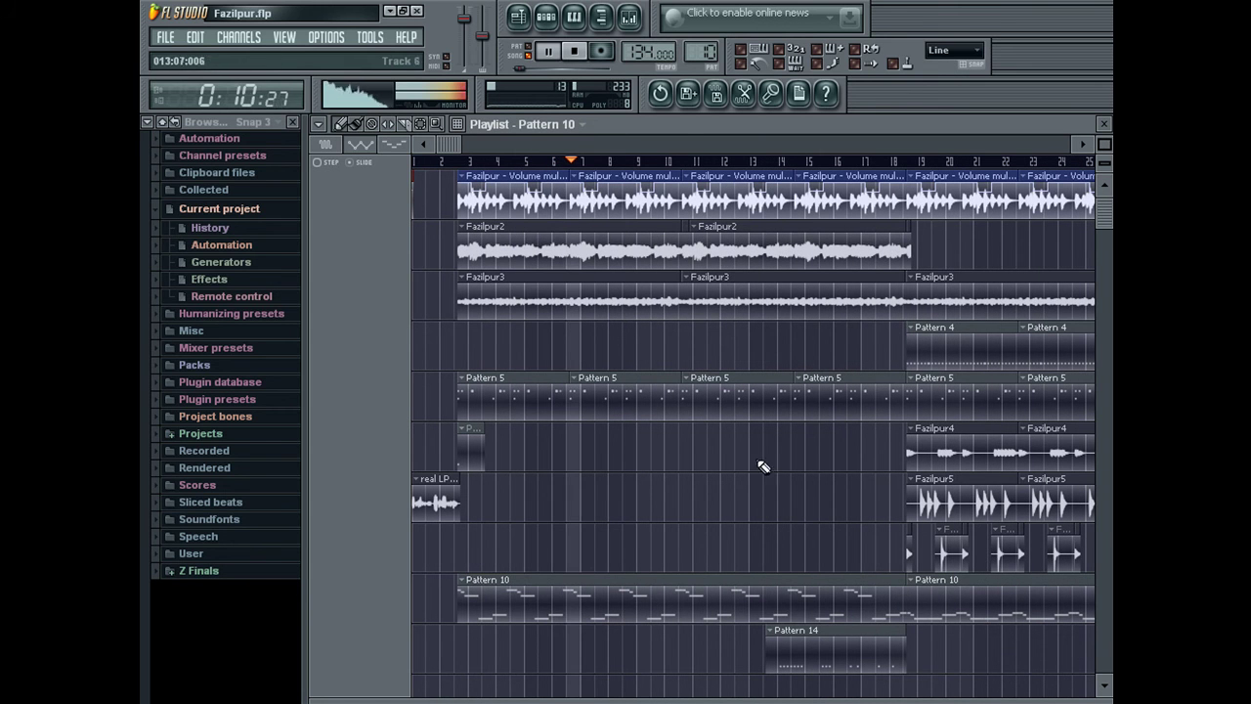
right_click(680, 608)
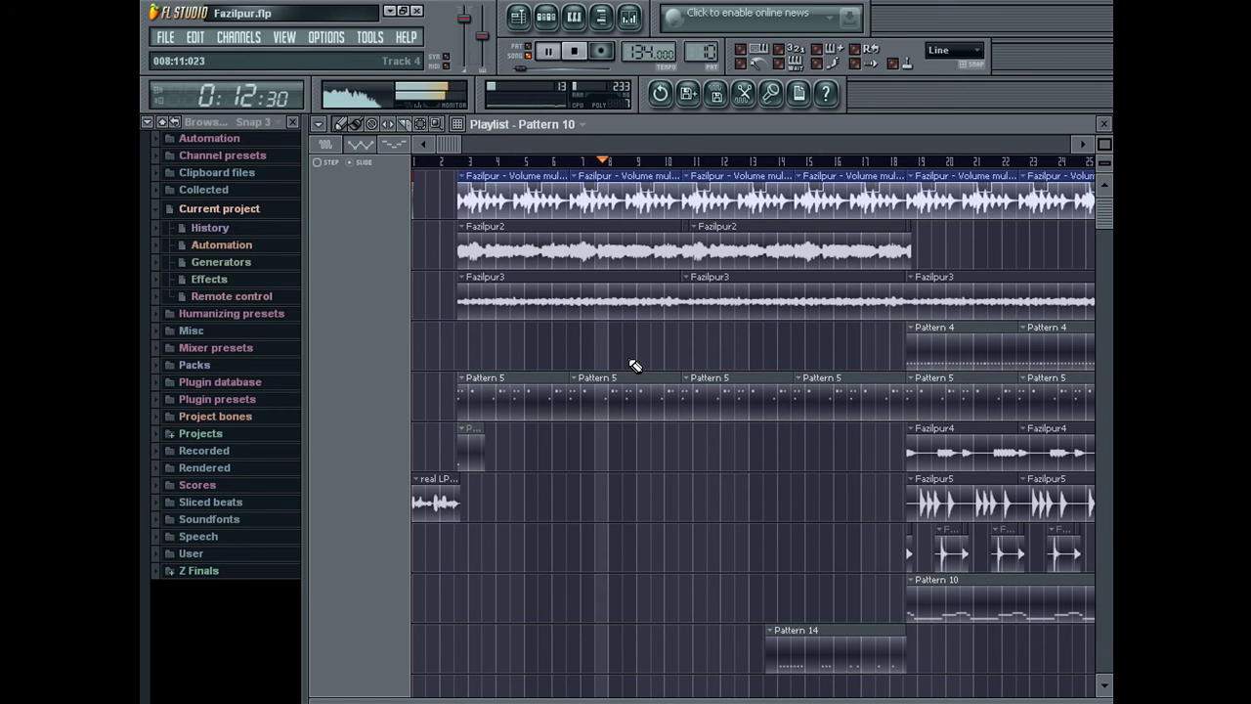
right_click(563, 389)
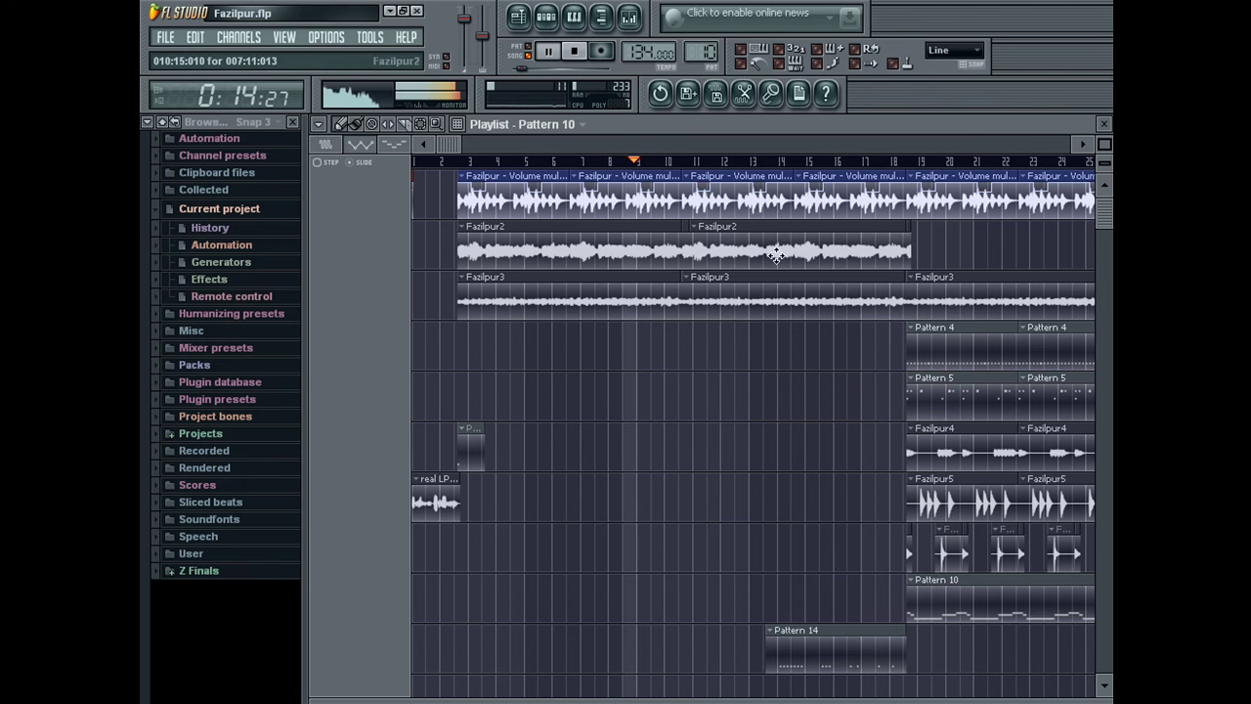
right_click(773, 260)
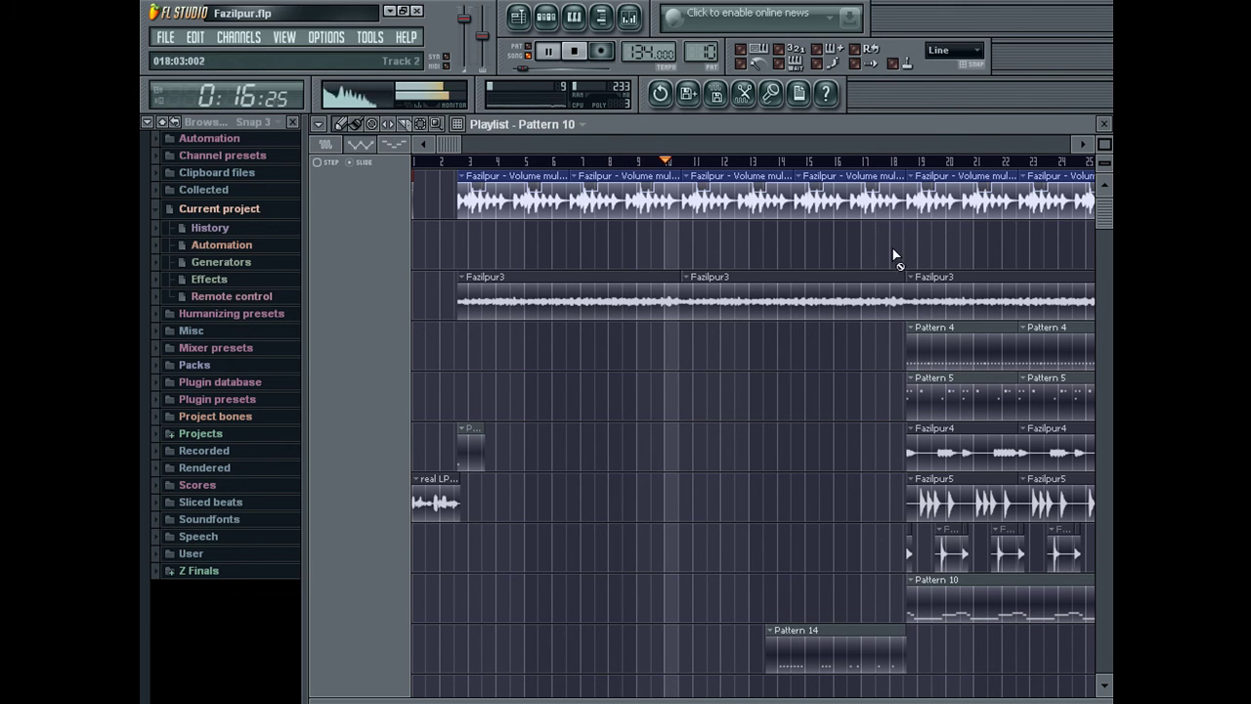
Undo the stray Fazilpur volume envelope edit and delete the intro's Fazilpur volume multiplier clips
click(721, 199)
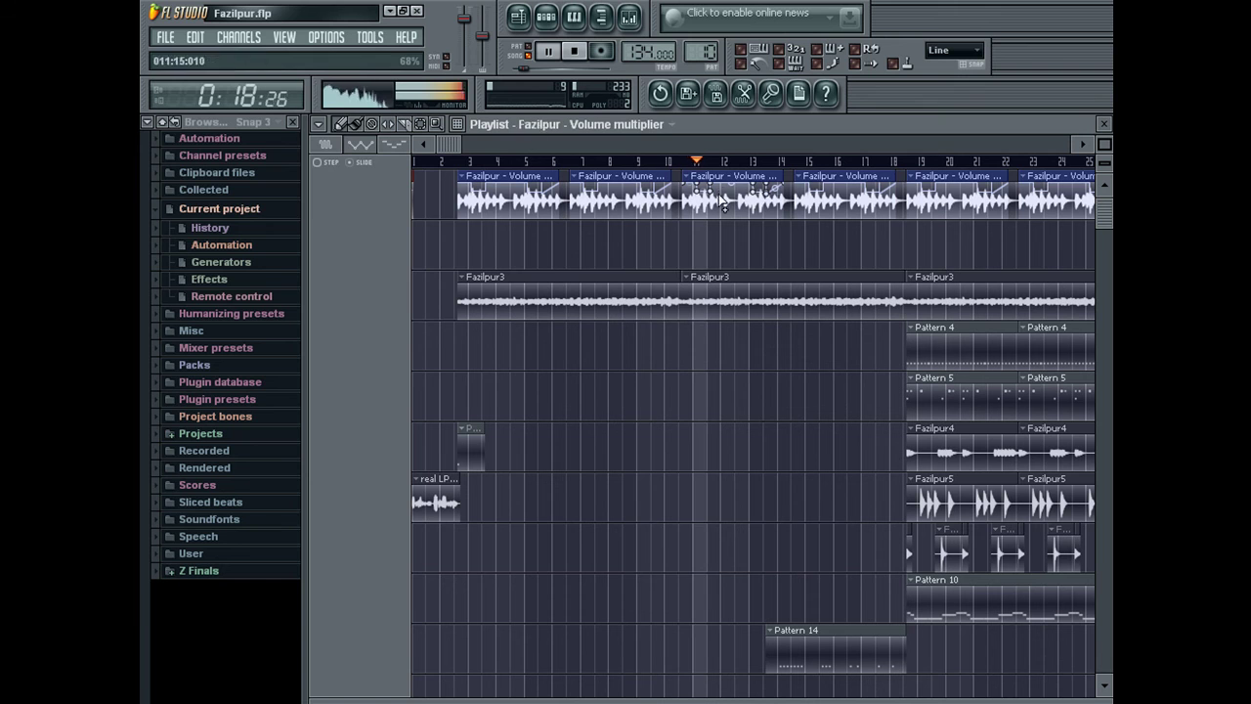
click(199, 36)
click(202, 52)
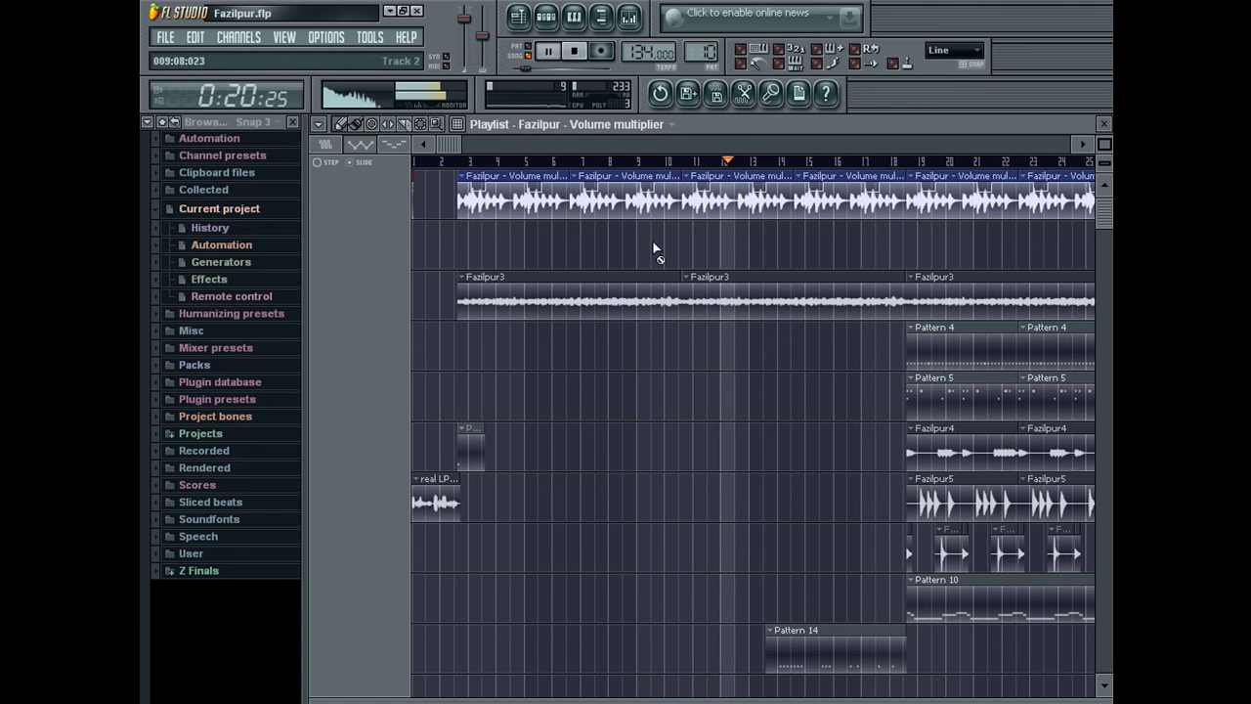
right_click(686, 210)
right_click(682, 203)
right_click(824, 205)
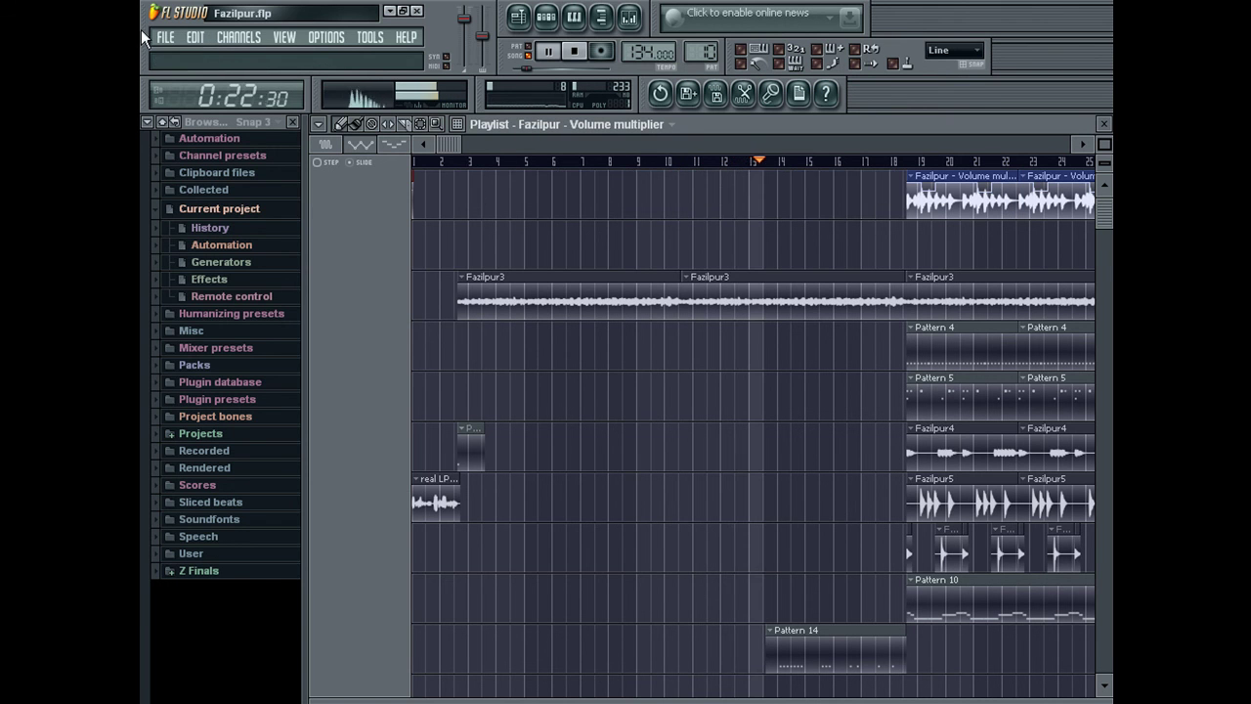
Undo the deletions of the intro's Fazilpur, Fazilpur2 and Pattern 5 clips
click(195, 36)
click(201, 56)
click(196, 37)
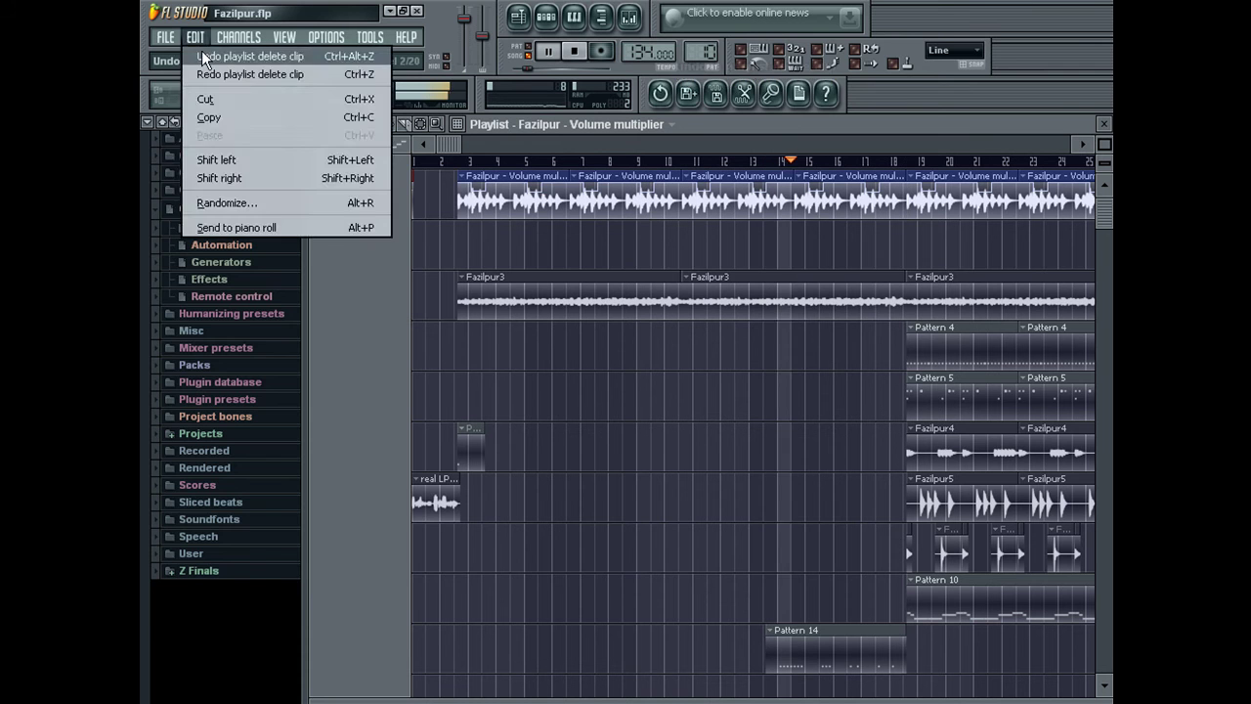
click(201, 56)
click(196, 36)
click(201, 55)
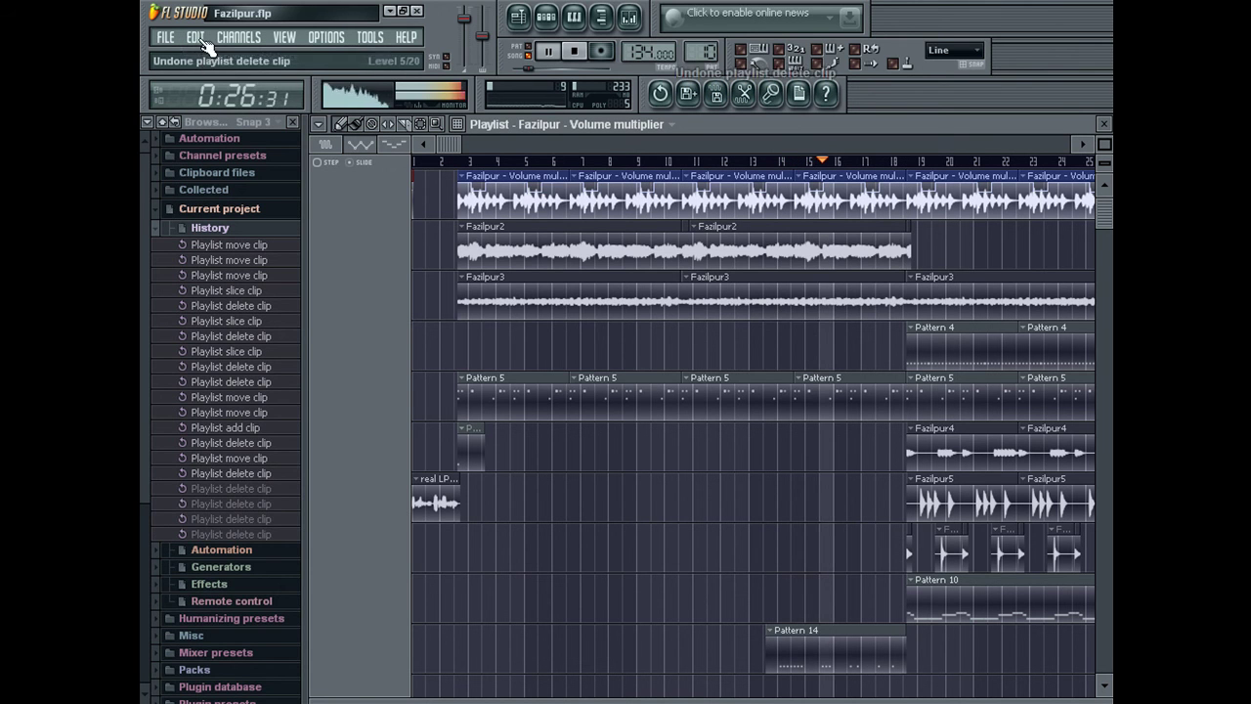
Delete the two Fazilpur3 clips before bar 19 and check the section that follows
right_click(732, 295)
right_click(626, 298)
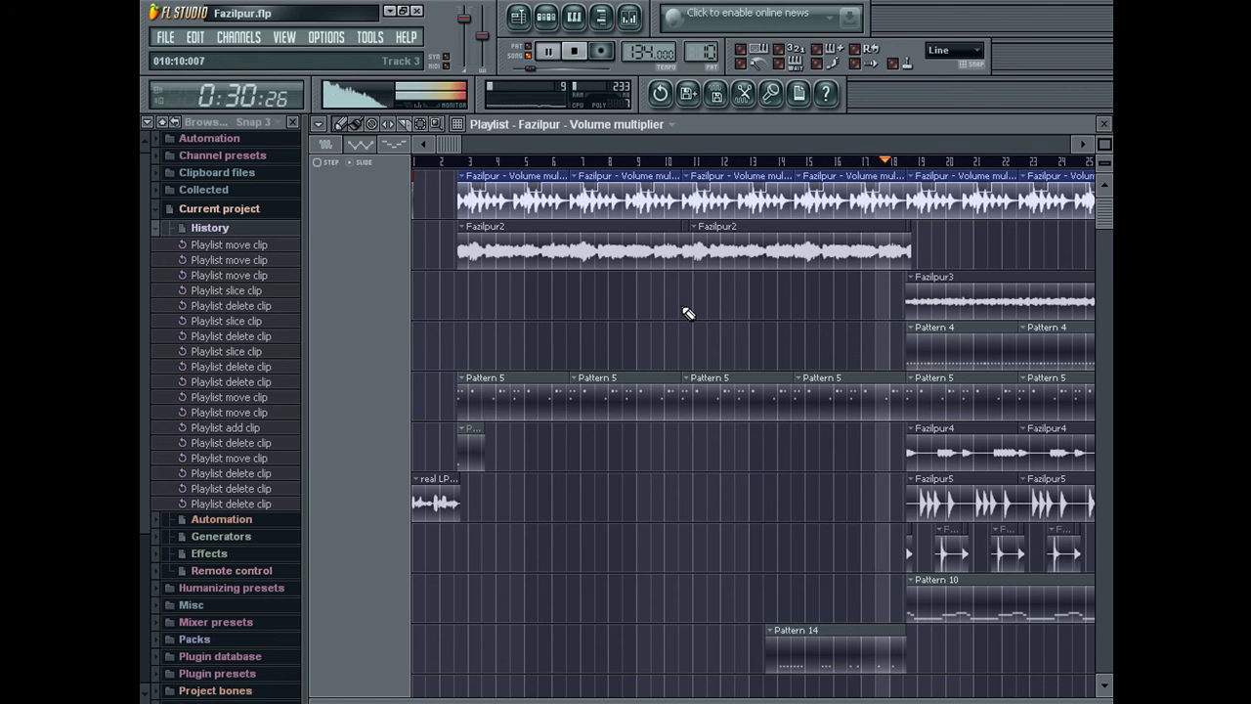
drag(518, 144, 548, 142)
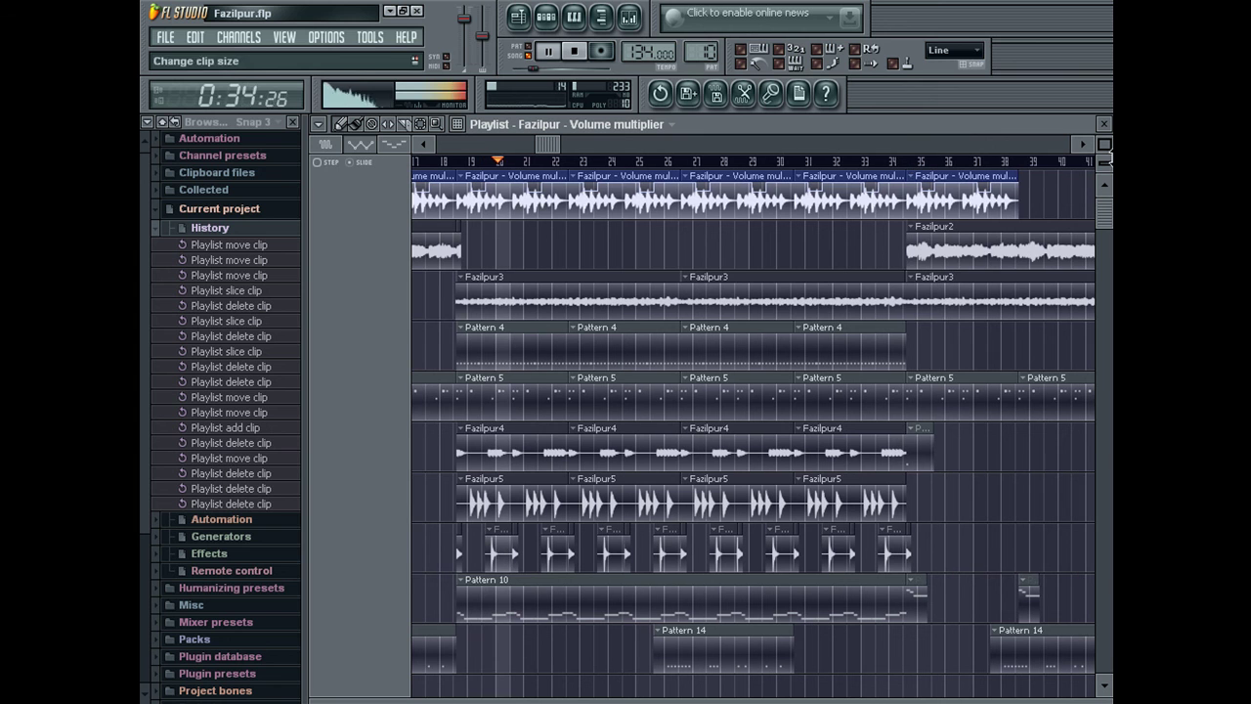
Undo the deletions of the intro's Fazilpur3 and Pattern 10 clips
click(197, 39)
click(202, 57)
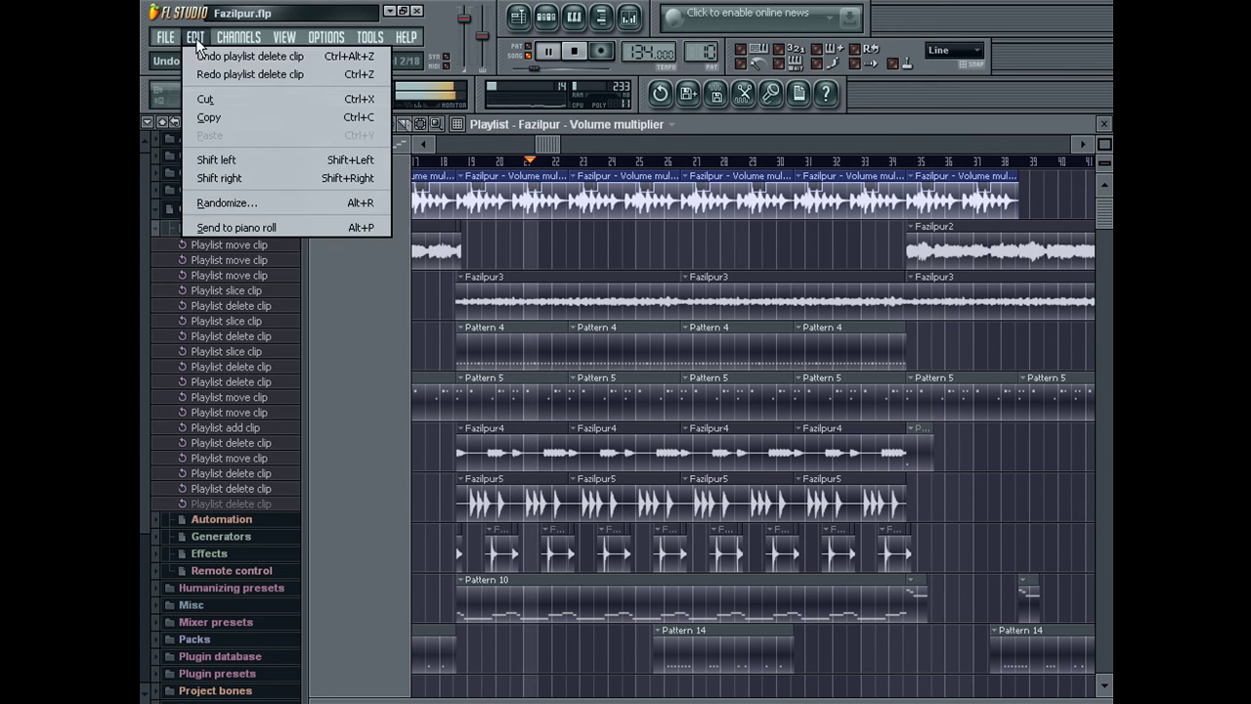
click(197, 39)
click(204, 57)
click(196, 39)
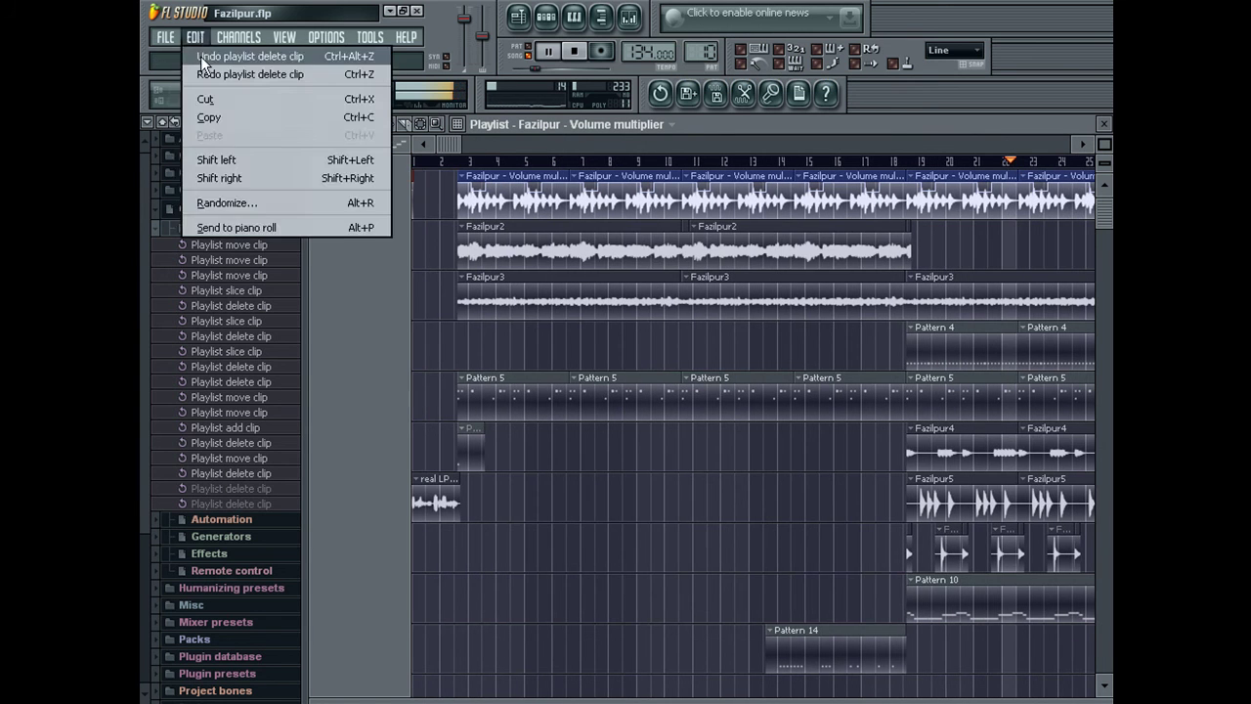
click(202, 57)
click(197, 39)
click(197, 39)
Try a -7.2 dB middle-band EQ cut on the Master track and reset the band
click(601, 17)
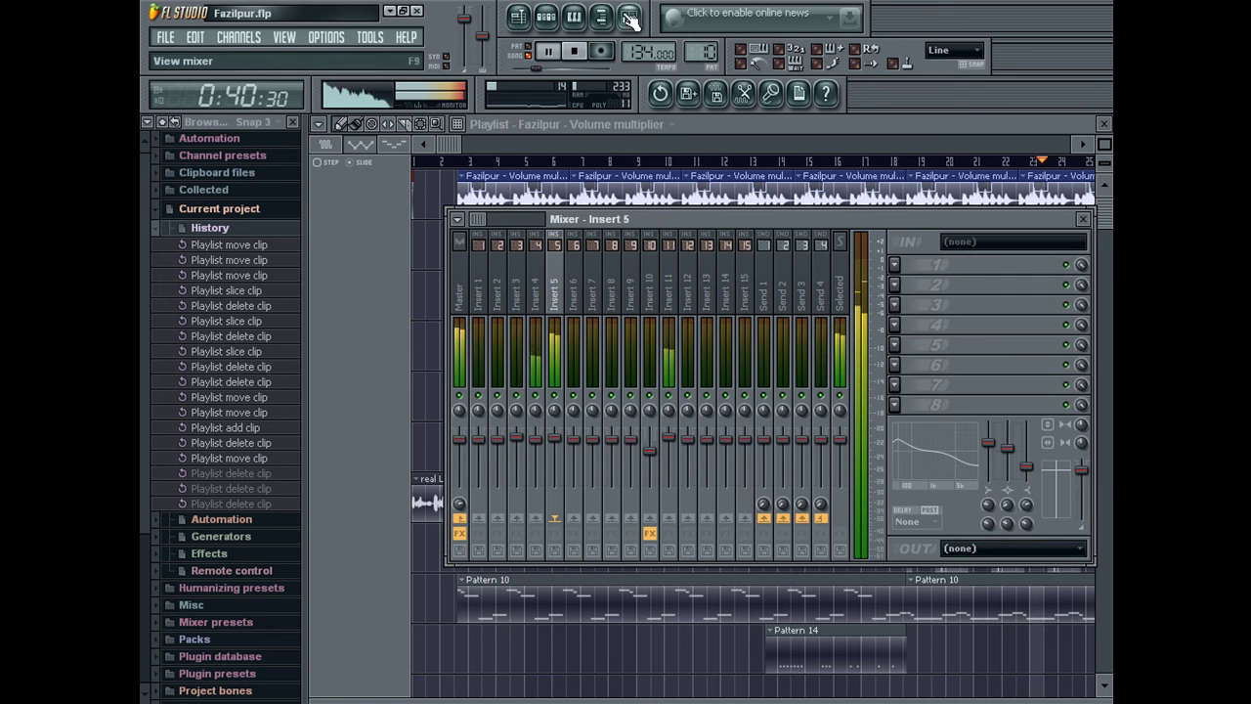
click(461, 293)
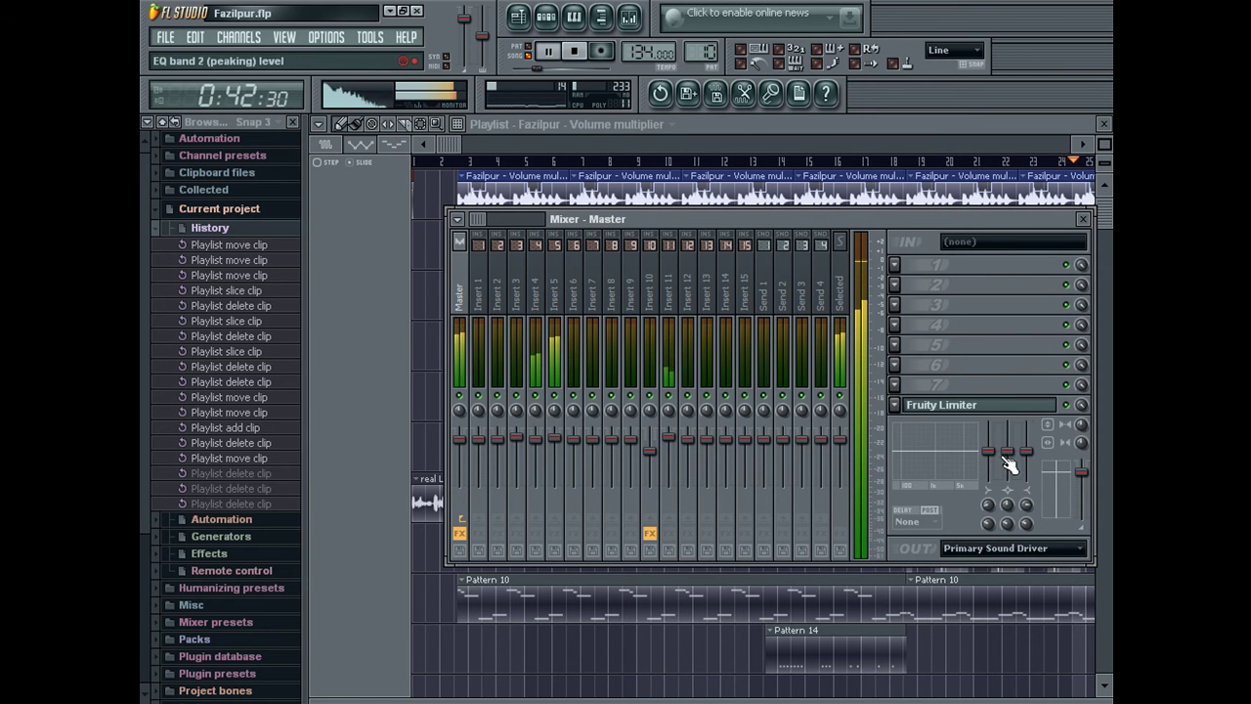
drag(1006, 451, 1007, 475)
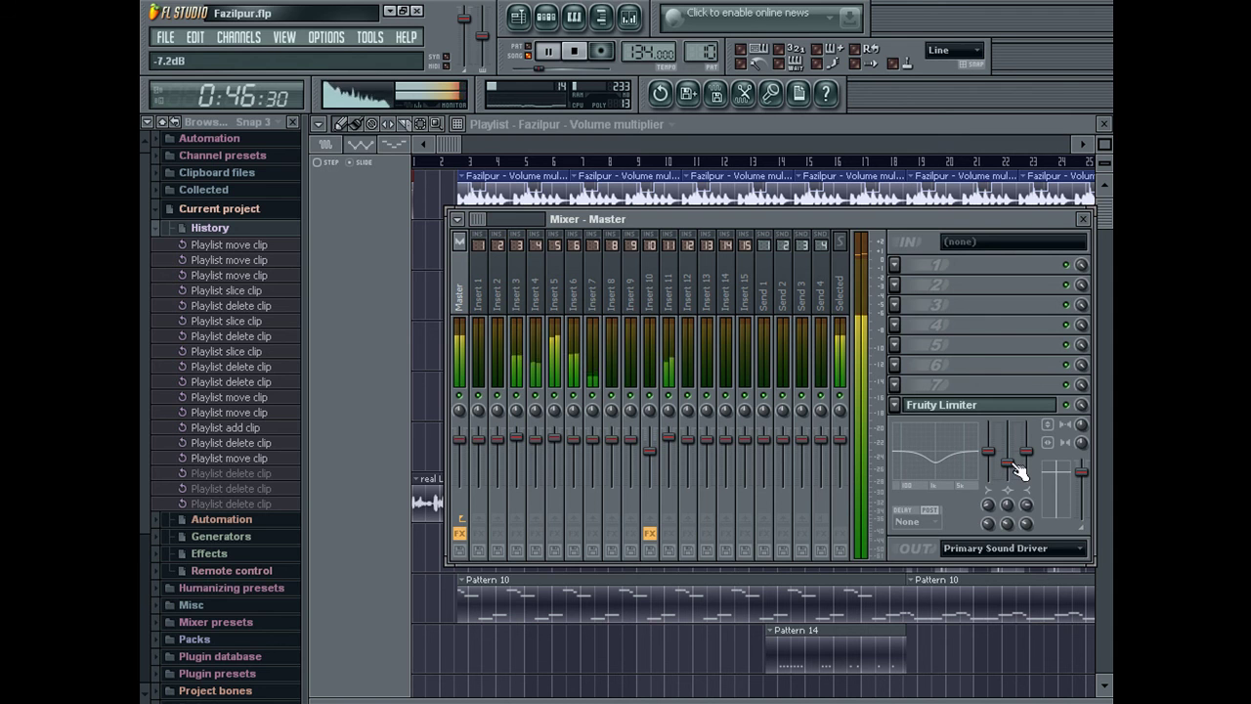
right_click(1010, 463)
click(1015, 476)
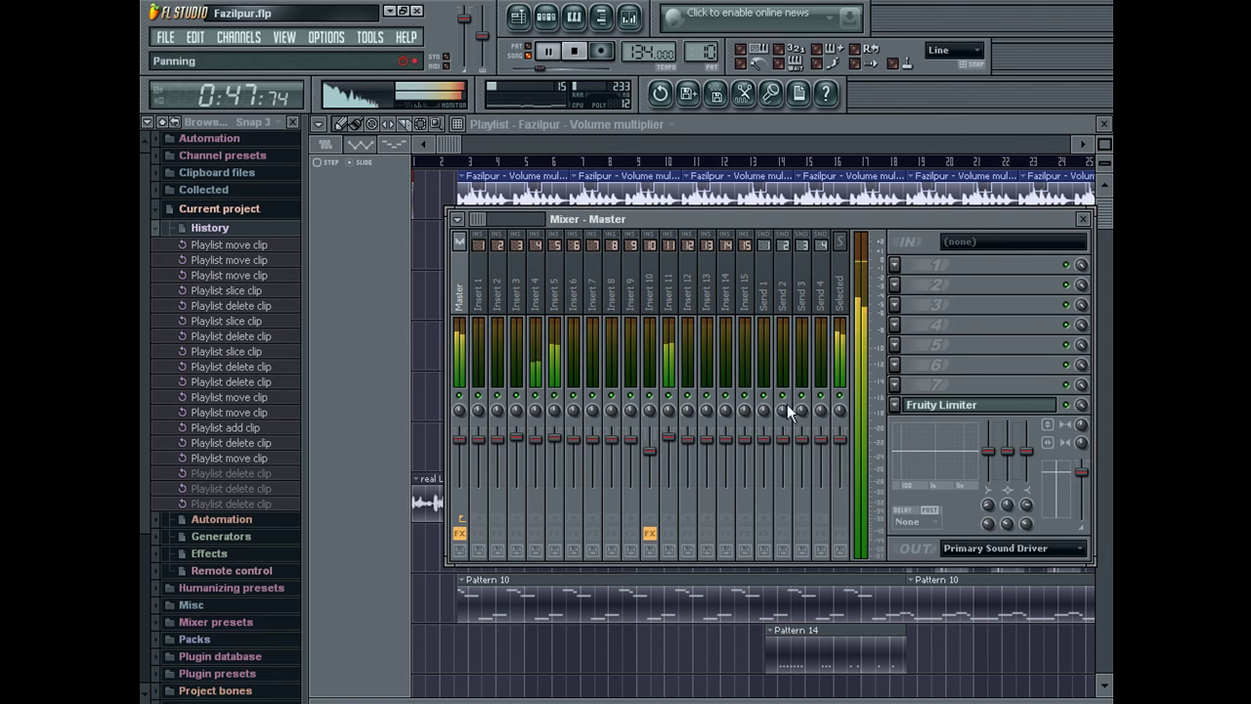
Cut the middle EQ band and raise the low and high bands on Insert 4, the Fazilpur3 sample's mixer track
click(683, 134)
double_click(853, 306)
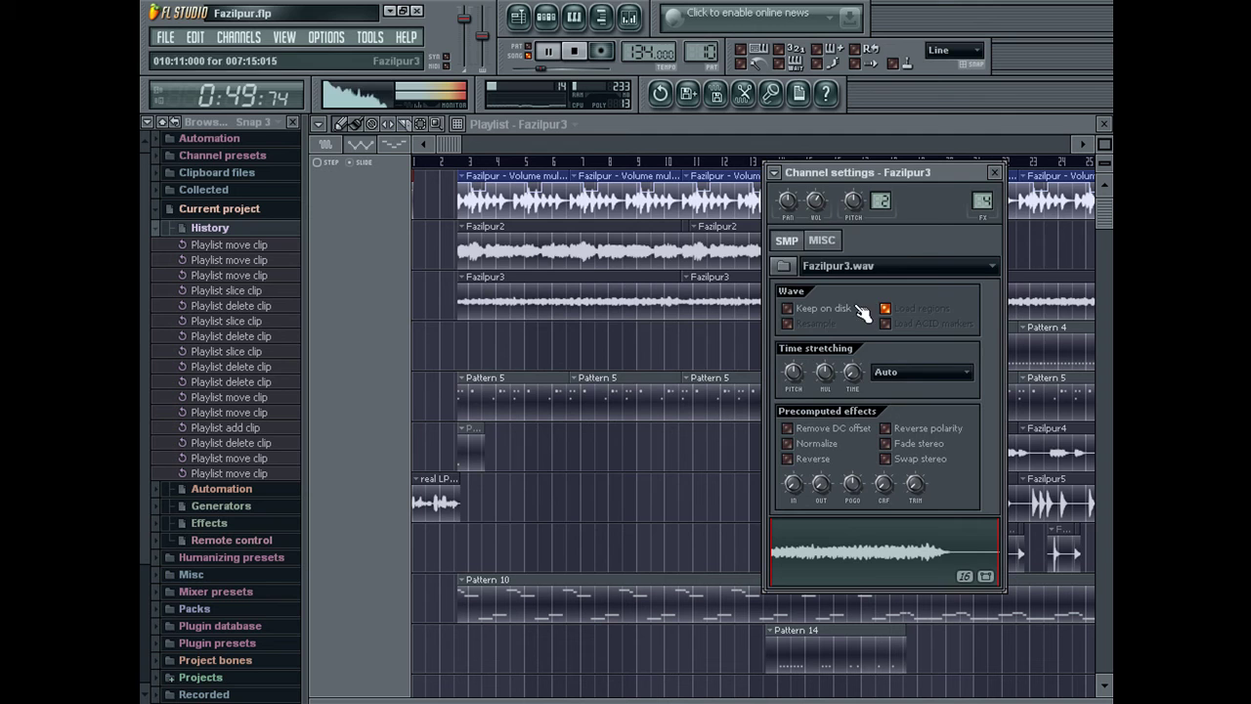
click(628, 17)
drag(1010, 447, 1016, 472)
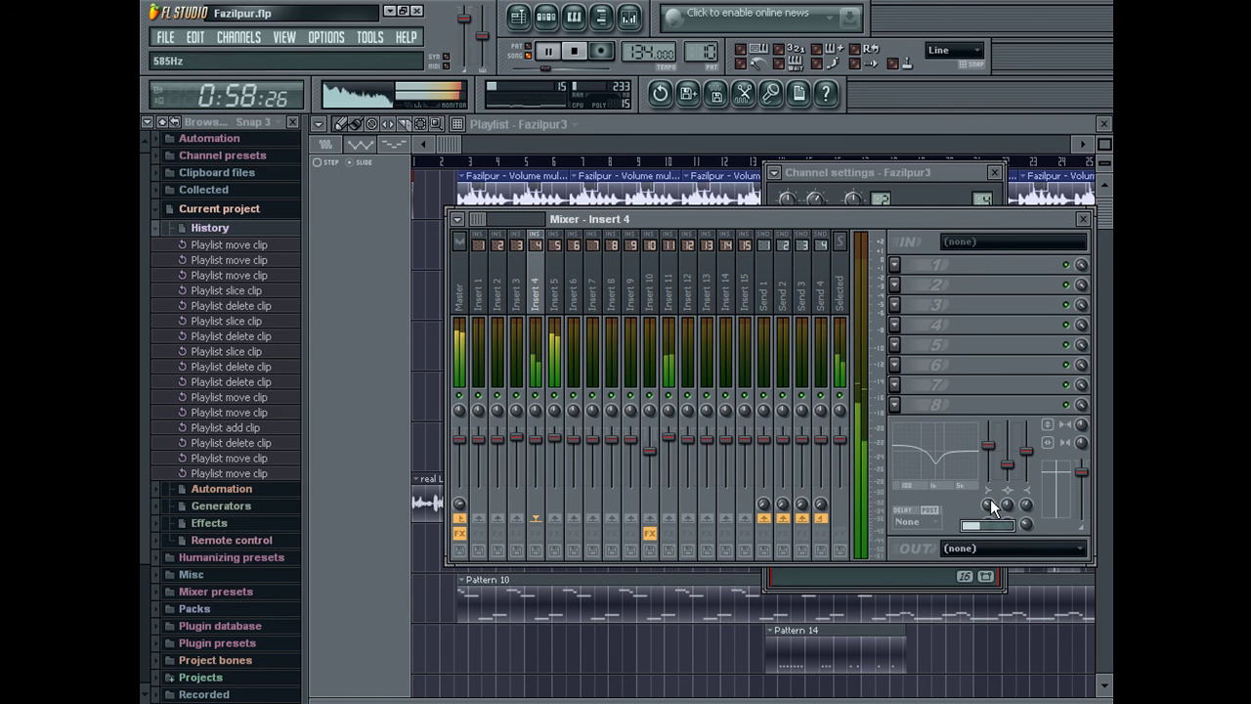
drag(1025, 450, 1025, 443)
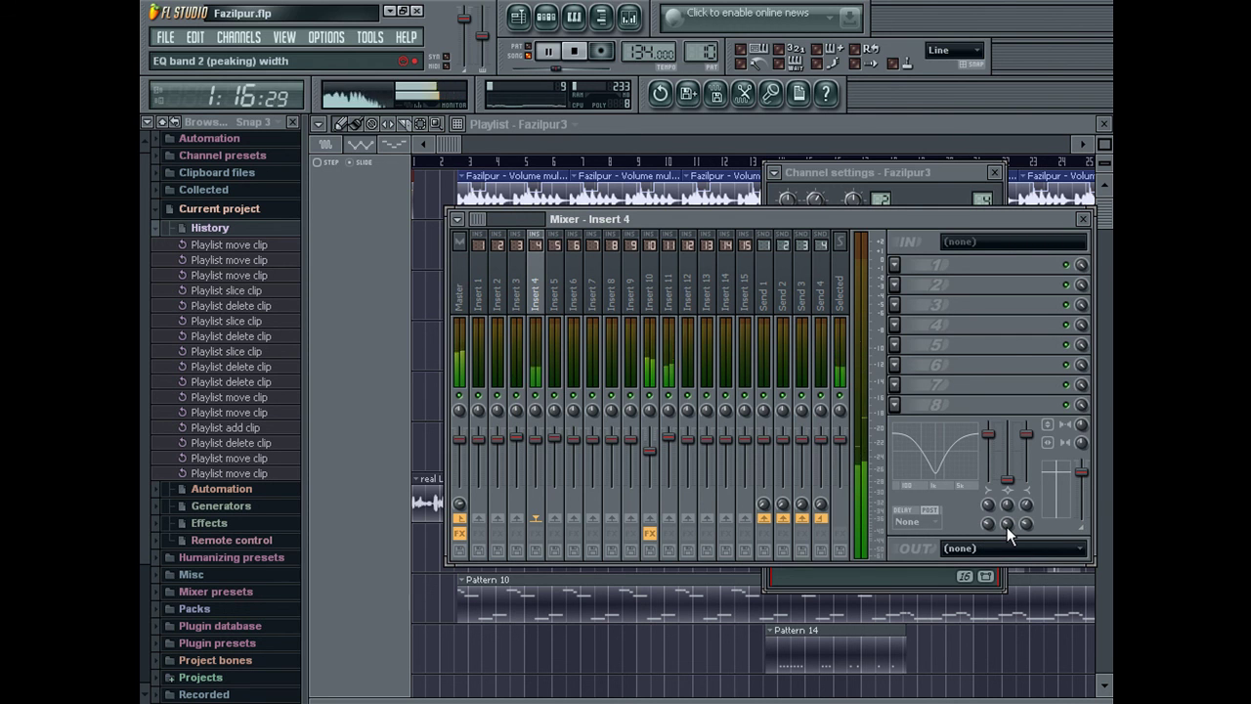
Adjust the width of Insert 4's middle EQ band to about 0.33 and close the mixer
drag(1007, 527, 1006, 516)
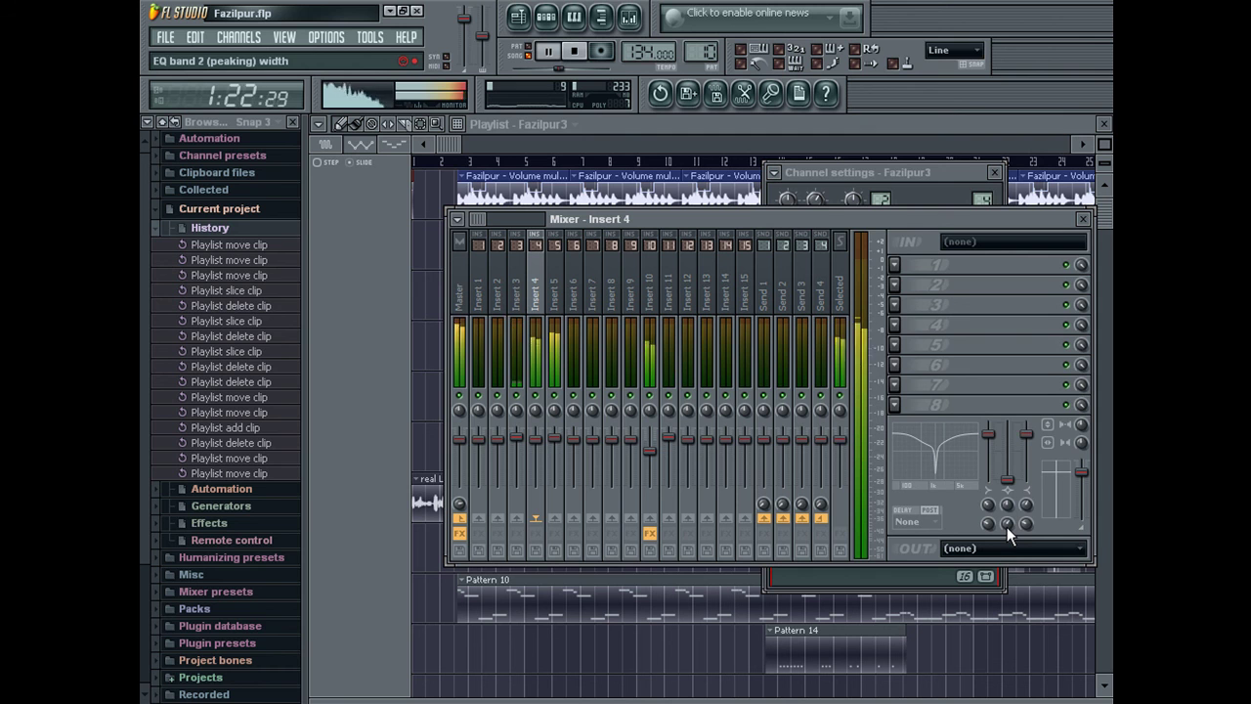
drag(1006, 527, 1007, 525)
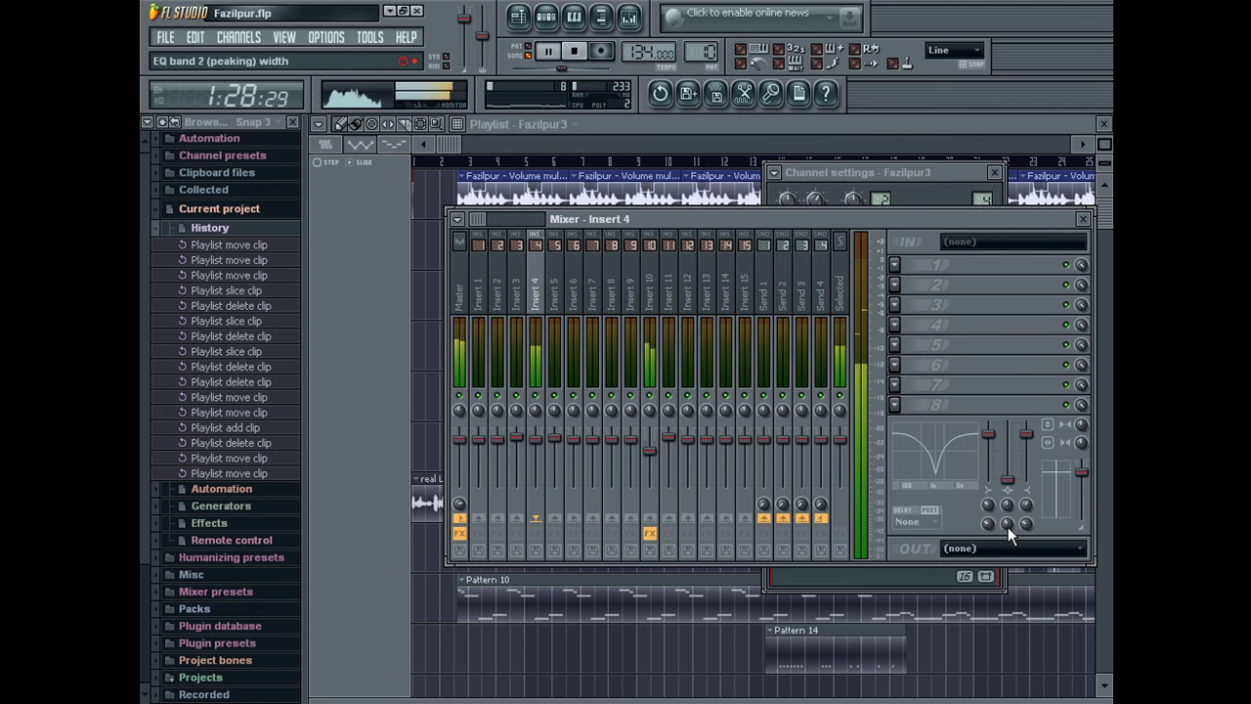
drag(1007, 526, 1007, 522)
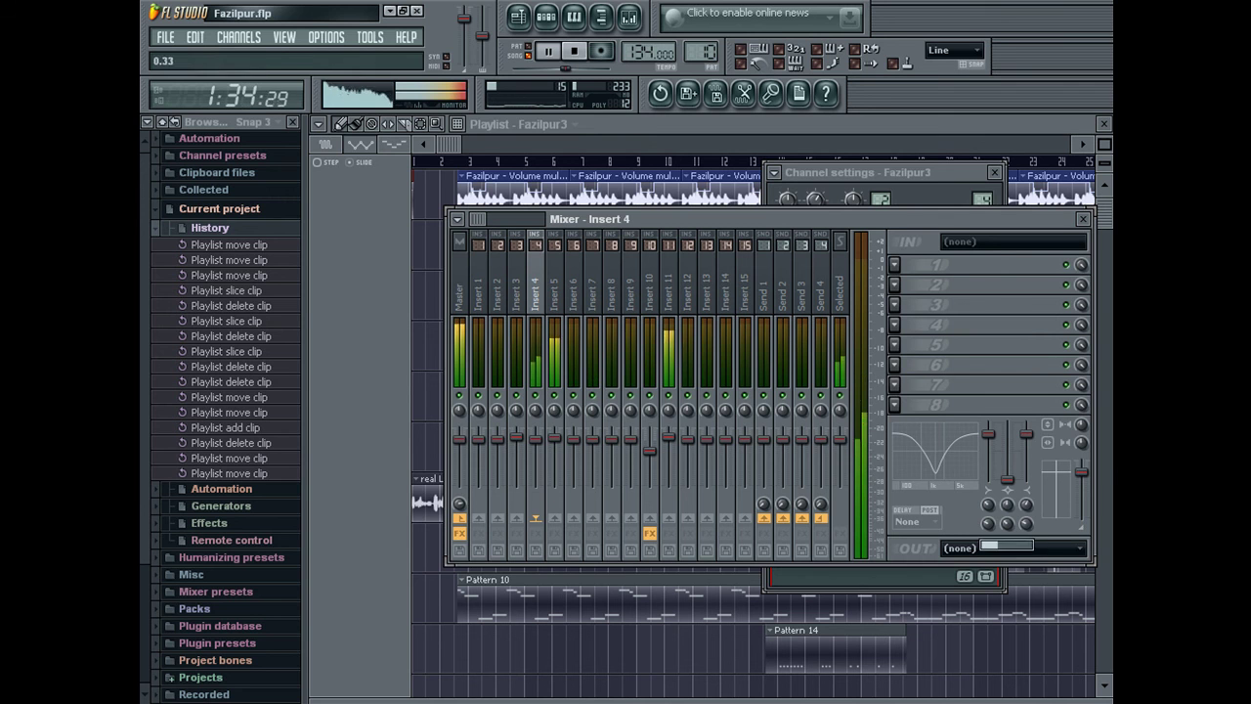
click(1083, 218)
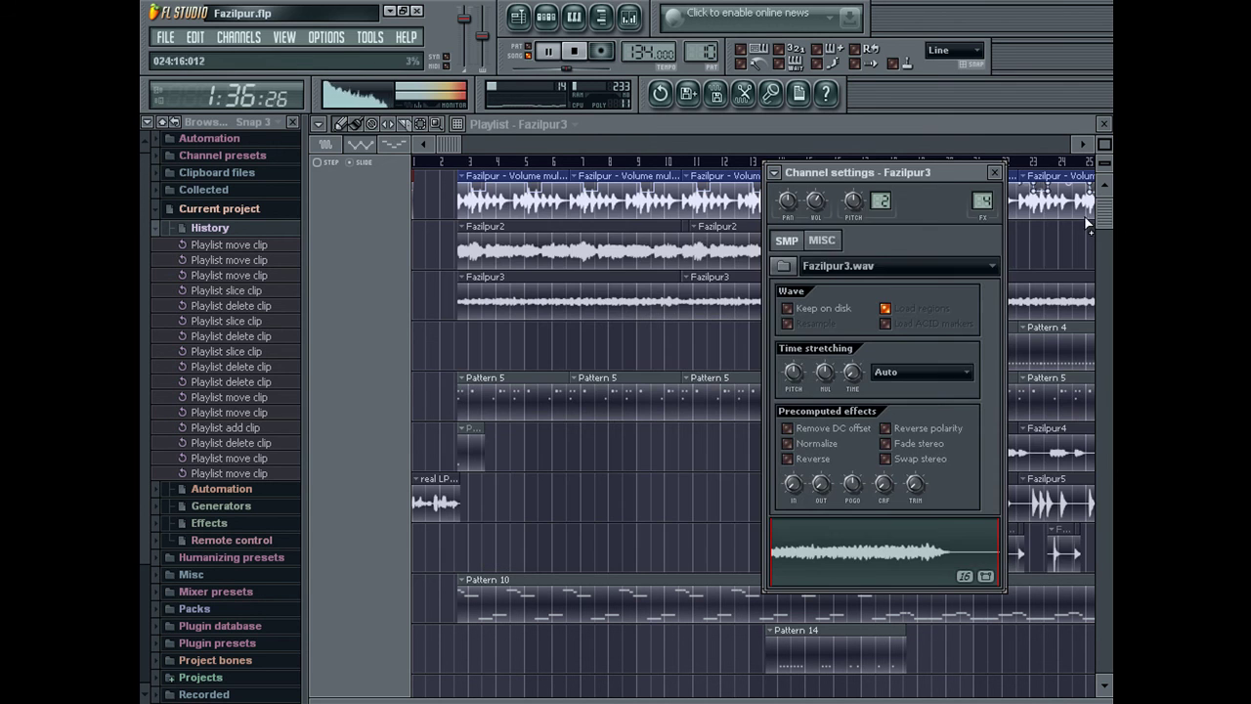
Show all channels in the step sequencer and adjust the 808CP clap panning and the 808RS_Tape volume
click(999, 174)
click(1103, 124)
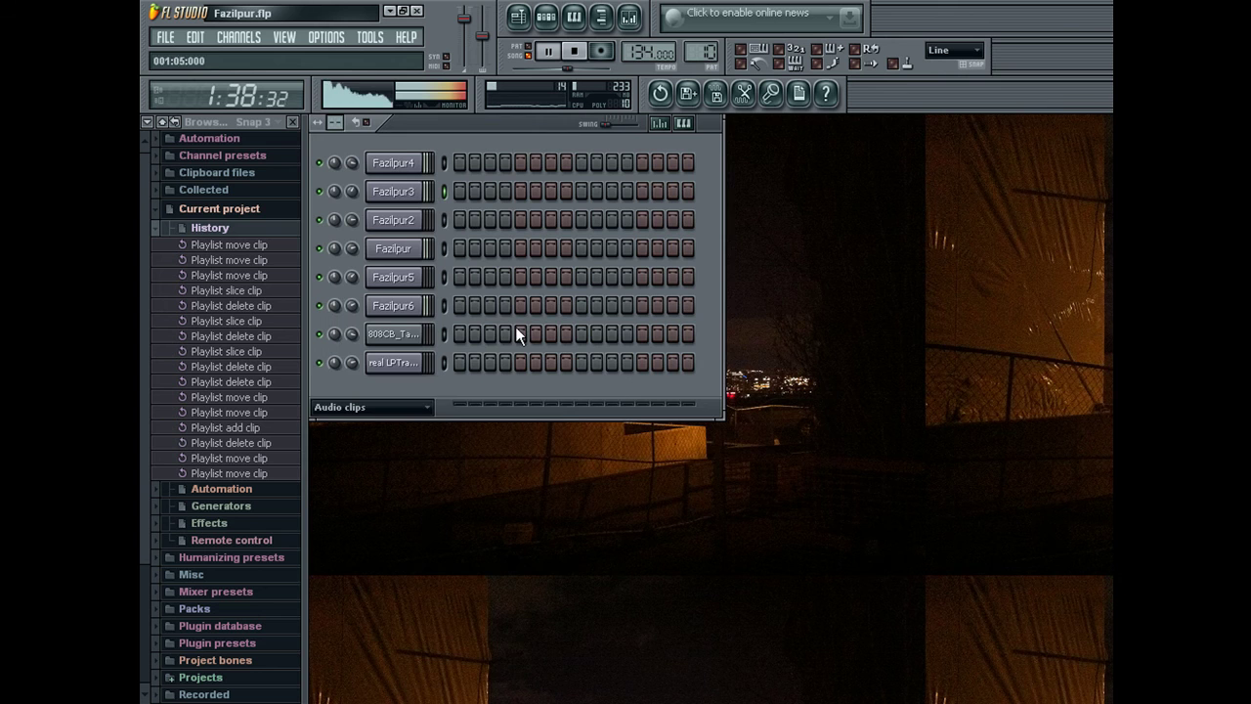
click(393, 407)
click(391, 428)
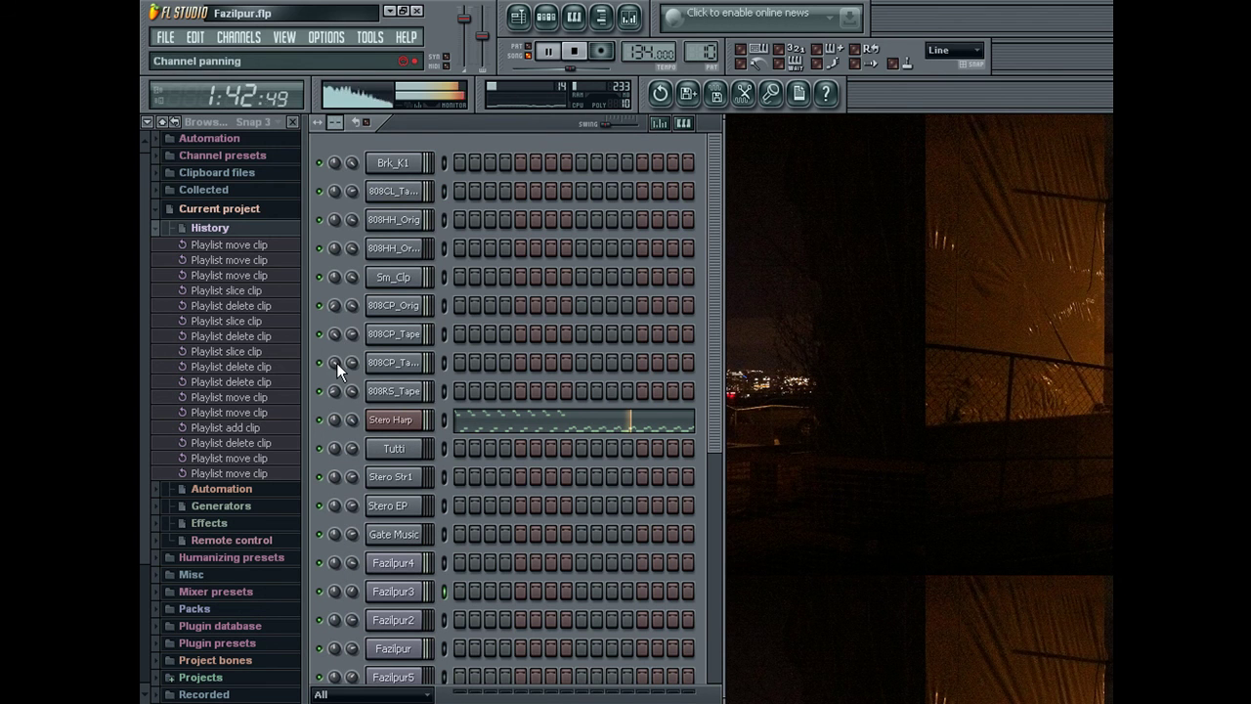
drag(336, 362, 356, 360)
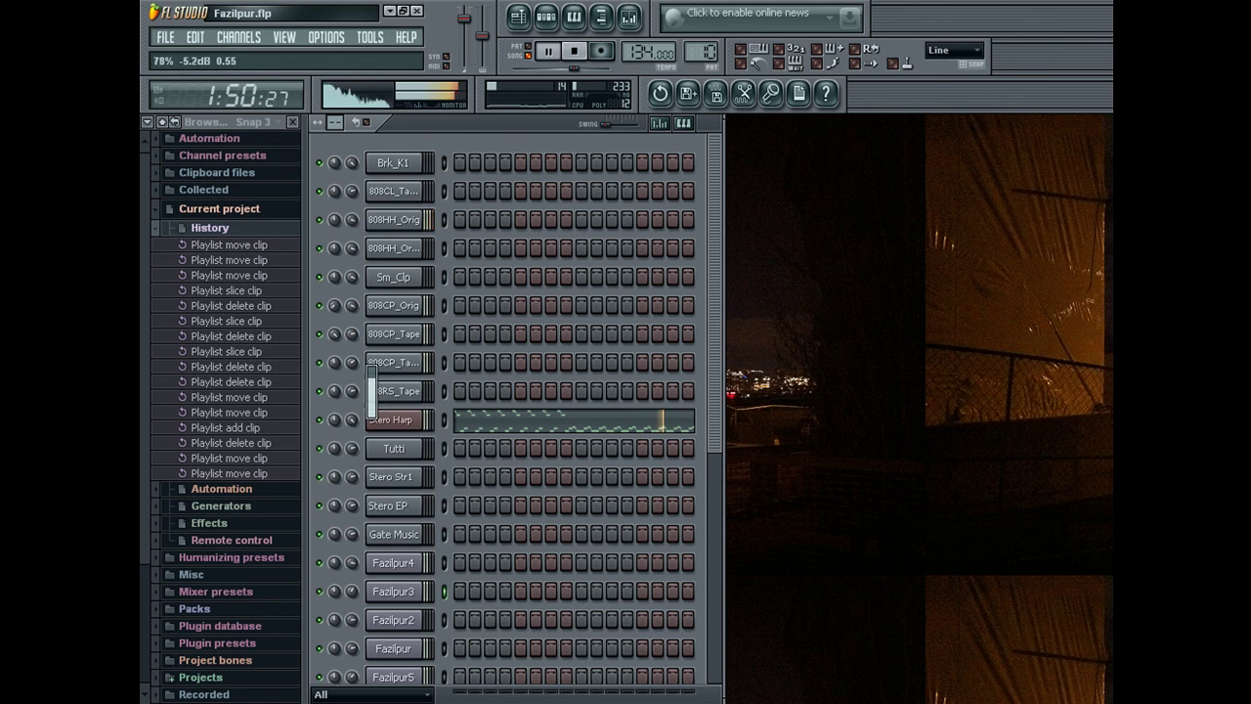
drag(353, 389, 354, 381)
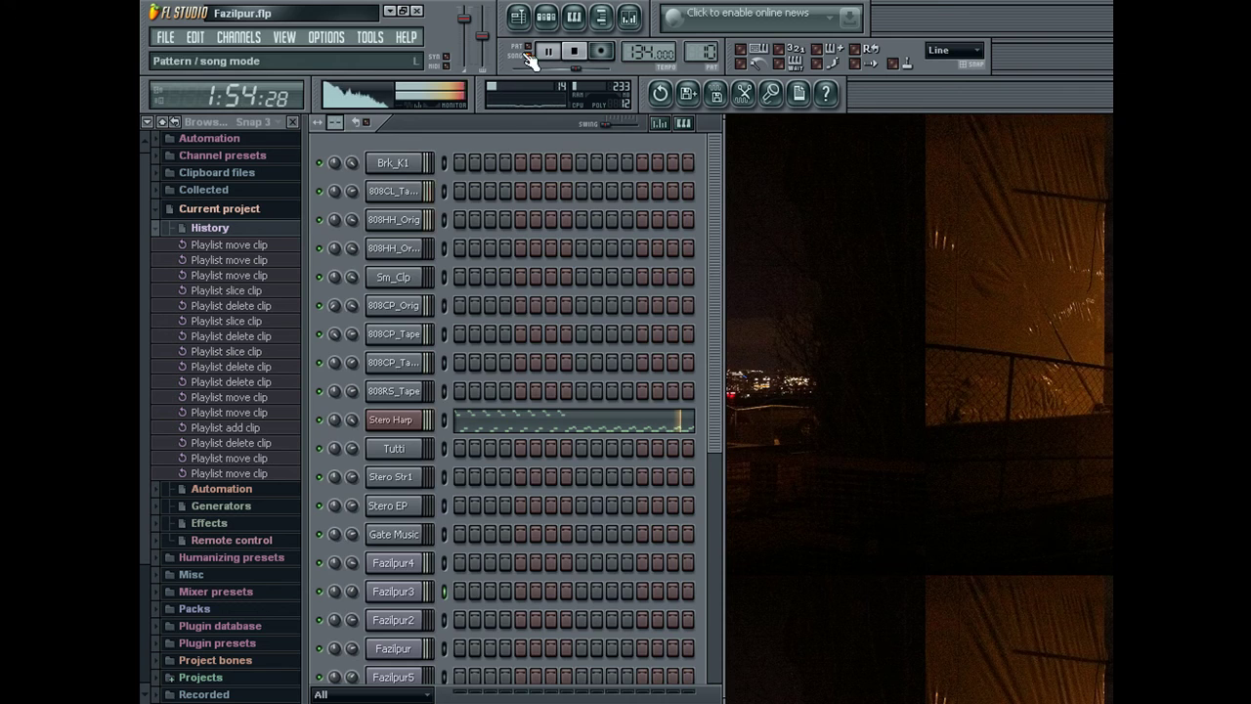
Adjust the channel volumes of the playlist samples, Fazilpur3 to about 55% and Fazilpur2 to about 79%
click(518, 16)
double_click(888, 301)
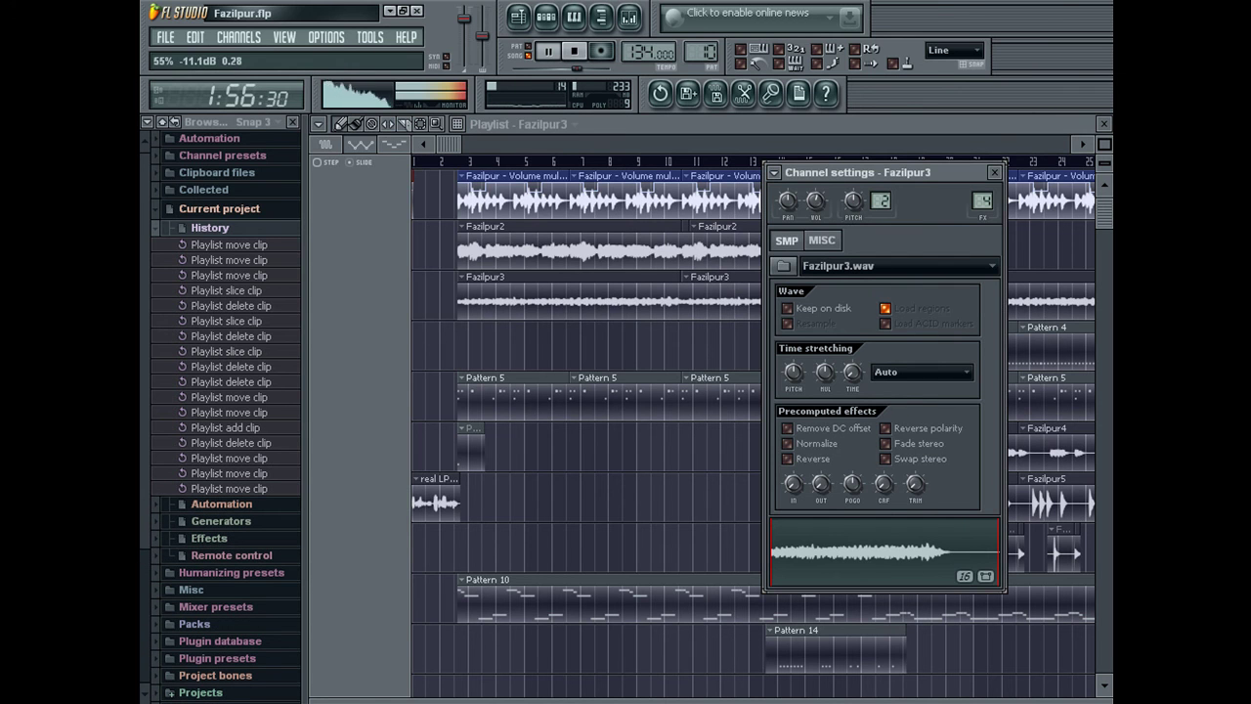
click(995, 174)
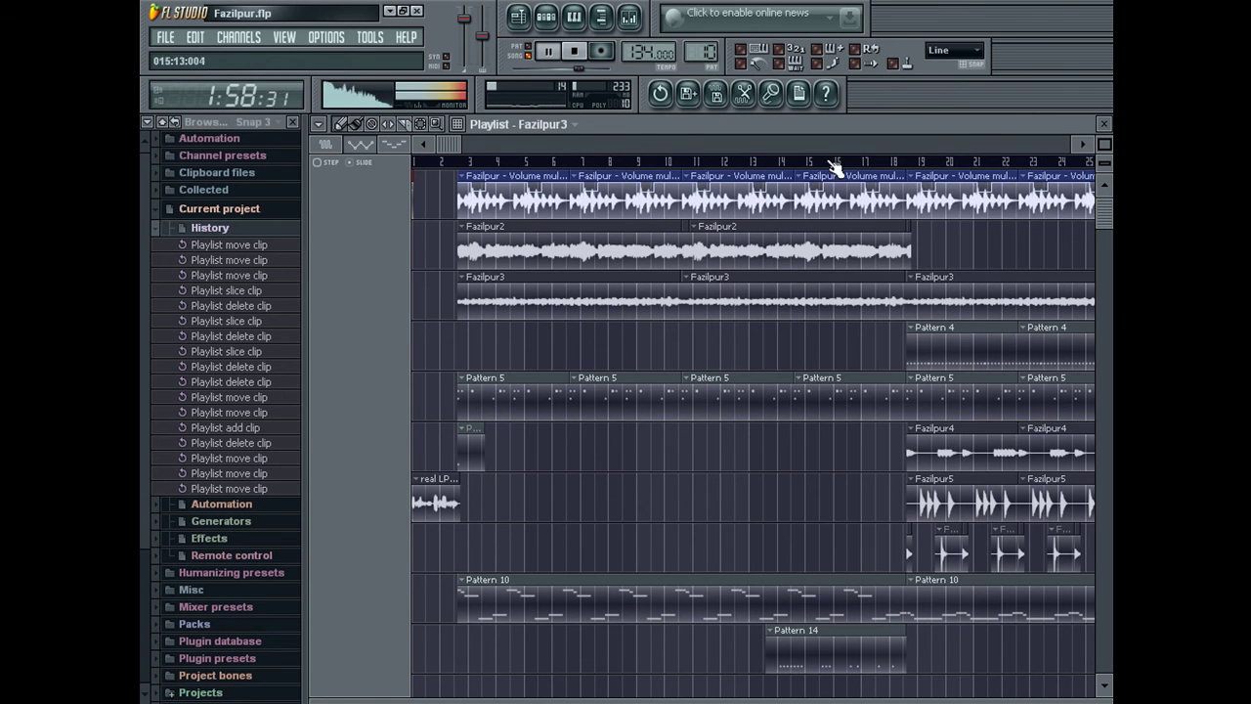
double_click(774, 249)
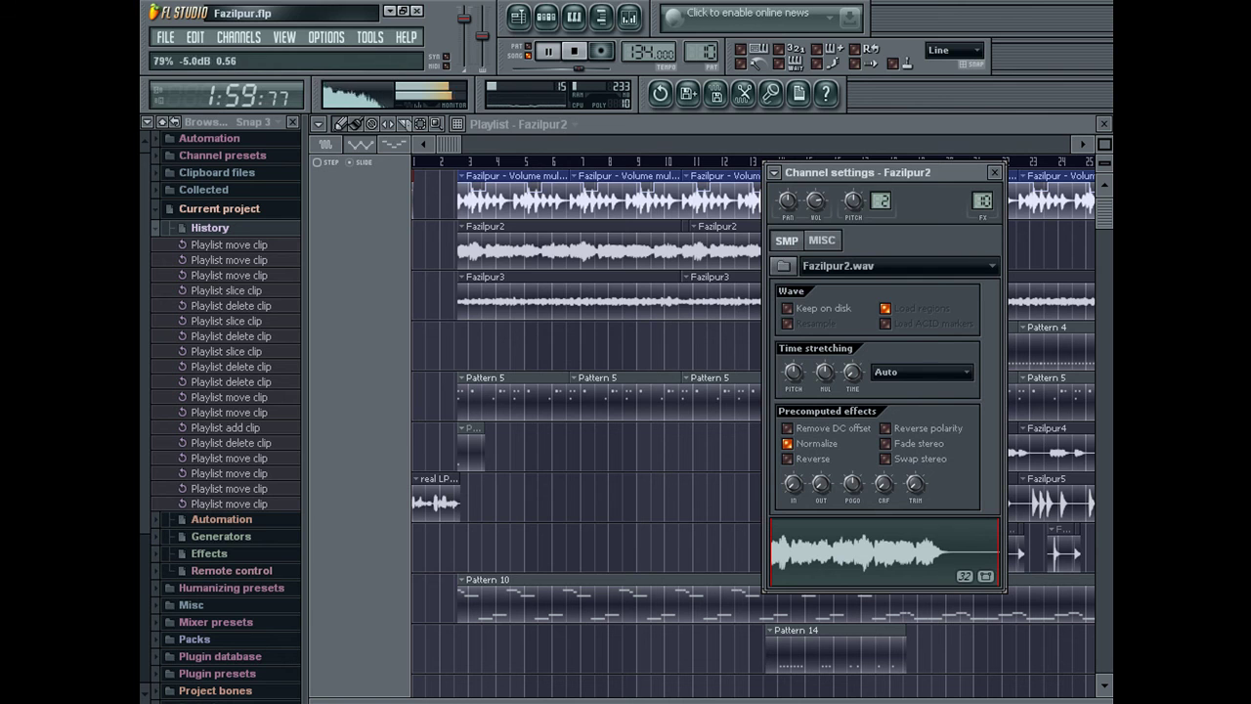
Reset the low, middle and high EQ bands of Insert 10, the Fazilpur2 sample's mixer track, to 0 dB
click(629, 18)
right_click(1012, 449)
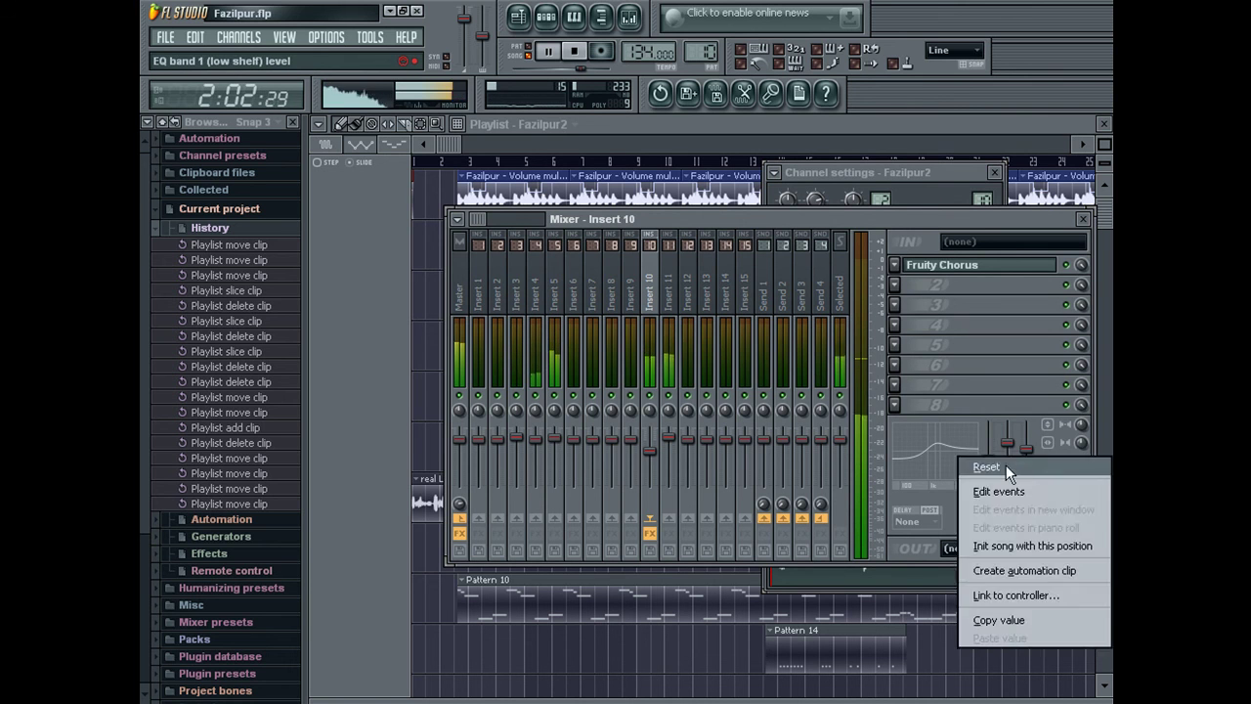
click(989, 456)
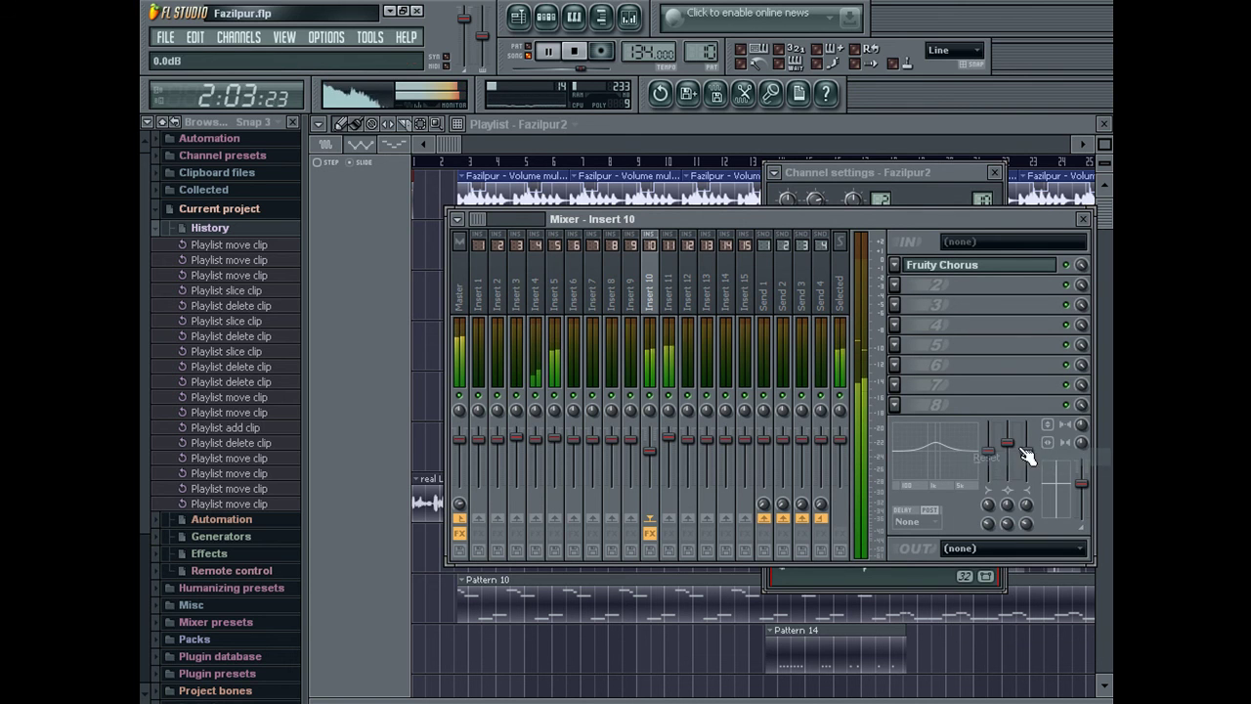
Try Fruity Fast Dist in place of Fruity Chorus on Insert 10 and adjust its post gain
click(940, 263)
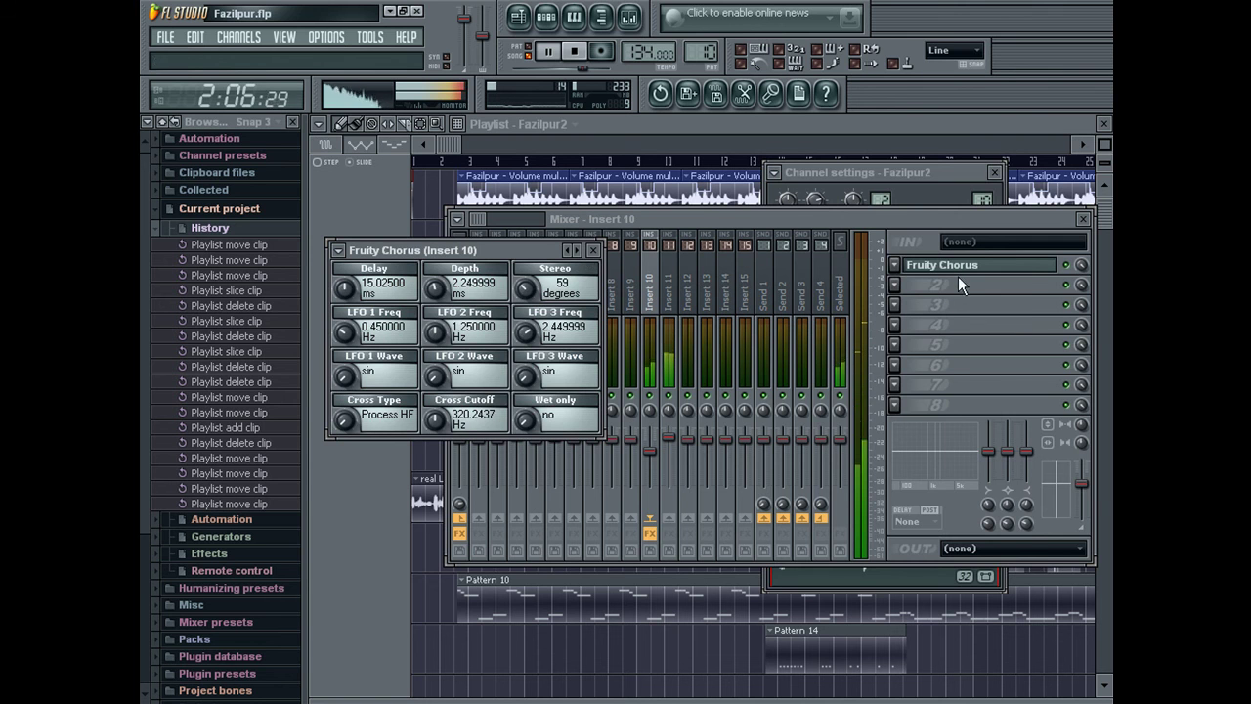
click(894, 263)
mouse_move(916, 279)
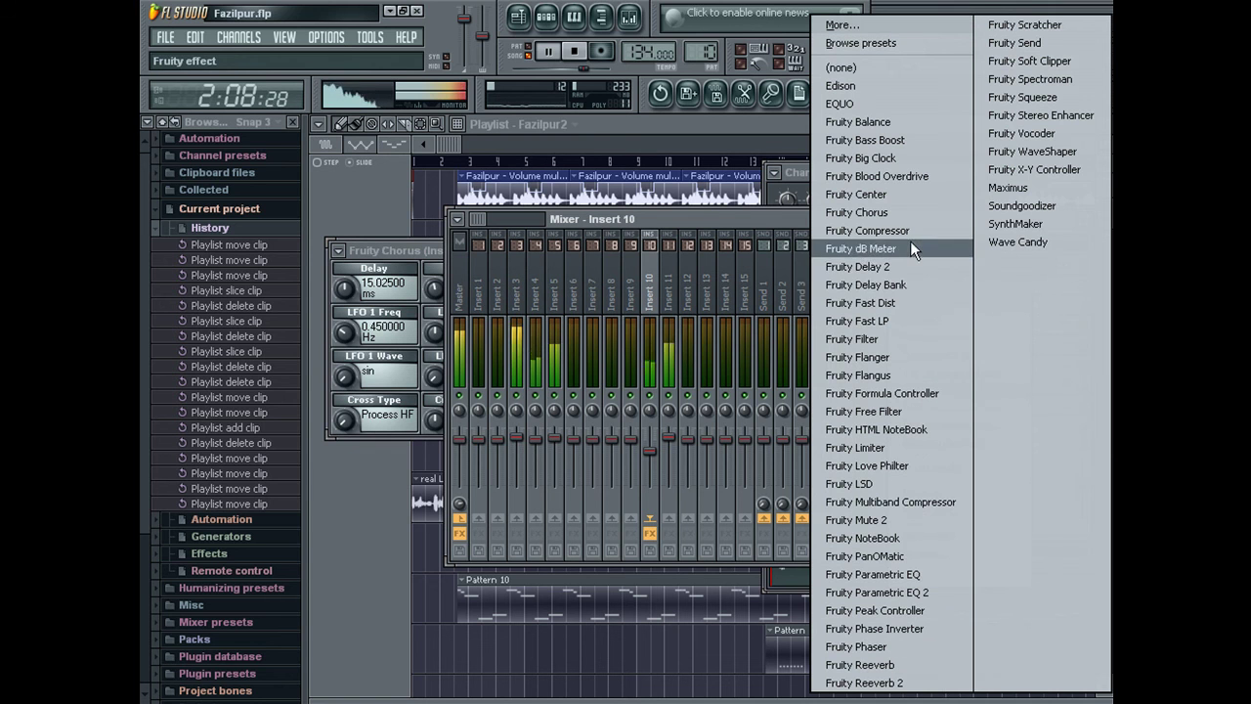
click(902, 303)
drag(484, 277, 484, 328)
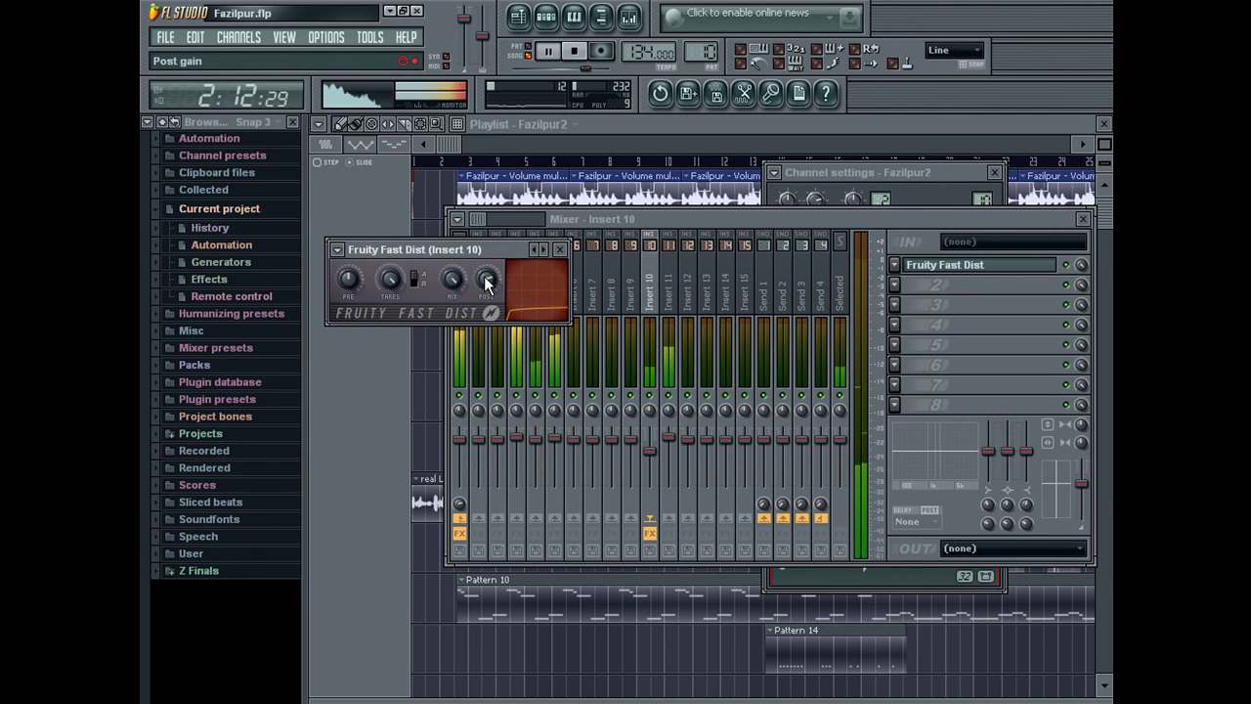
Reset Insert 10's volume to its default and try different threshold and post gain settings in Fruity Fast Dist
right_click(648, 453)
click(670, 464)
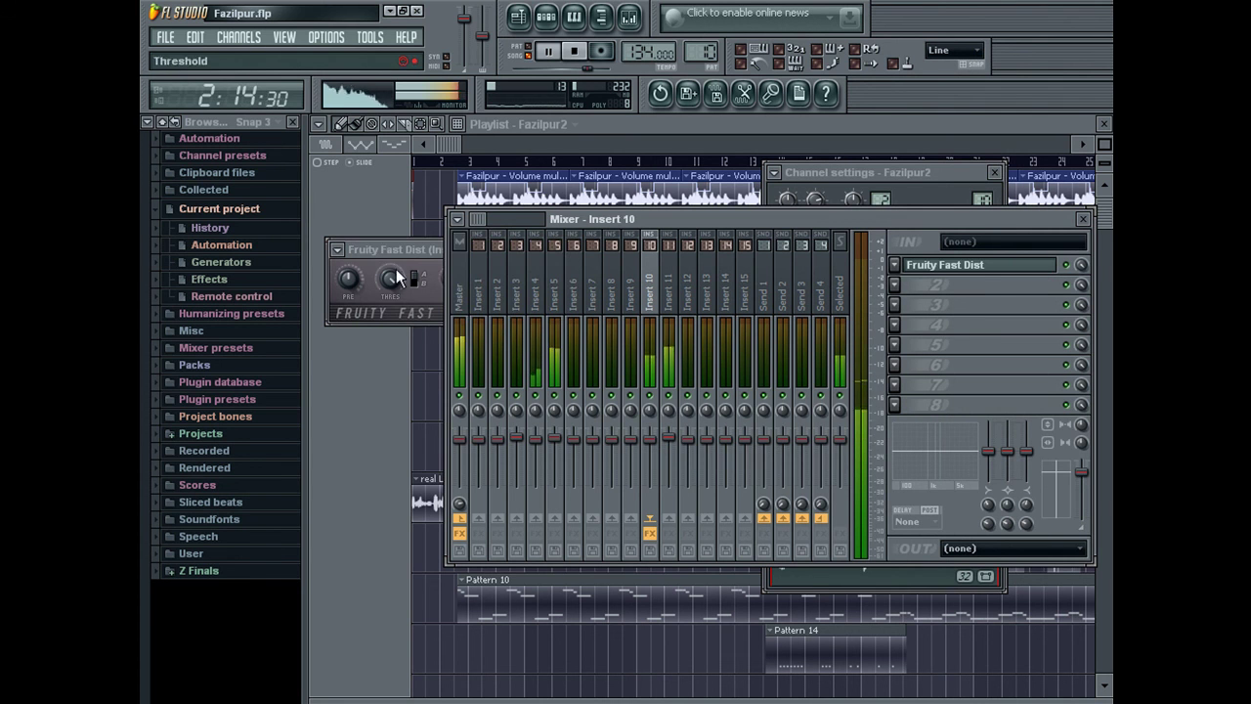
click(428, 287)
drag(491, 277, 490, 290)
mouse_move(391, 279)
mouse_down()
mouse_move(391, 311)
mouse_move(392, 278)
mouse_up()
drag(492, 277, 491, 286)
Cut Insert 10's middle EQ band, raise its low and high bands, and replace Fruity Fast Dist with Fruity Flanger
drag(1006, 453, 1026, 437)
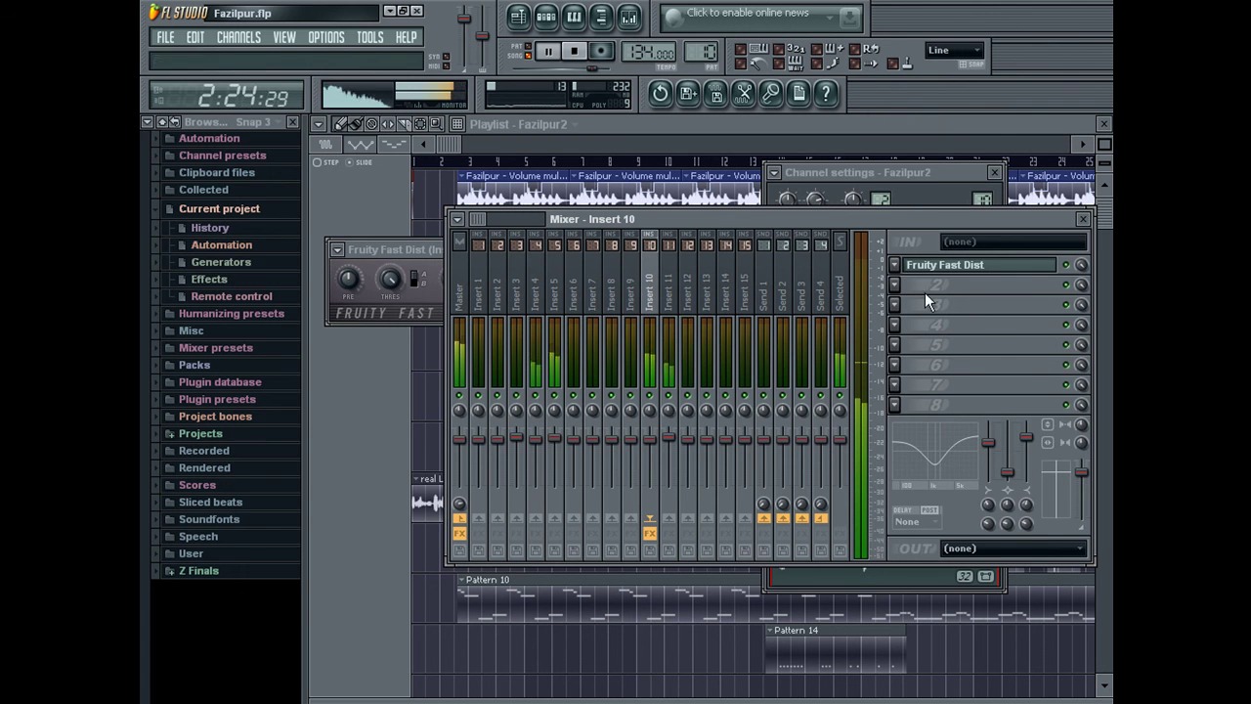
click(894, 265)
mouse_move(906, 280)
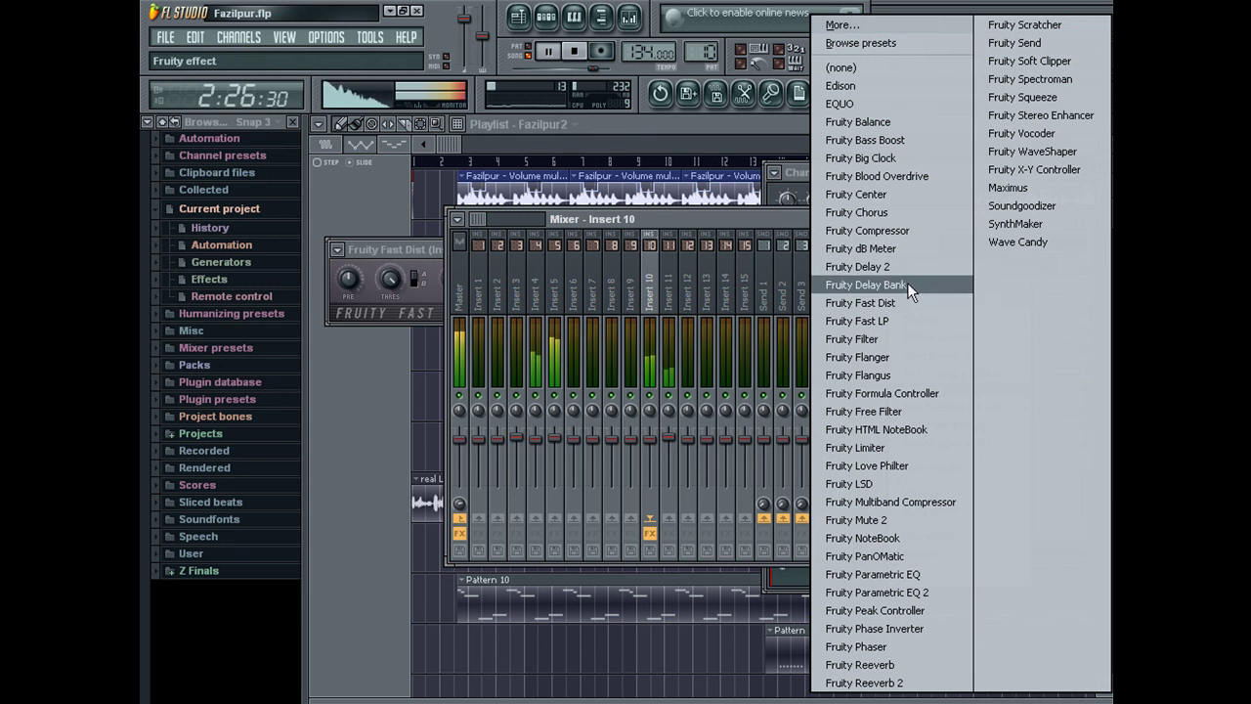
click(899, 354)
Play the song from bar 67 and fine-tune Insert 10's three EQ bands, setting the low band to 2.6 dB
drag(451, 144, 839, 159)
click(549, 166)
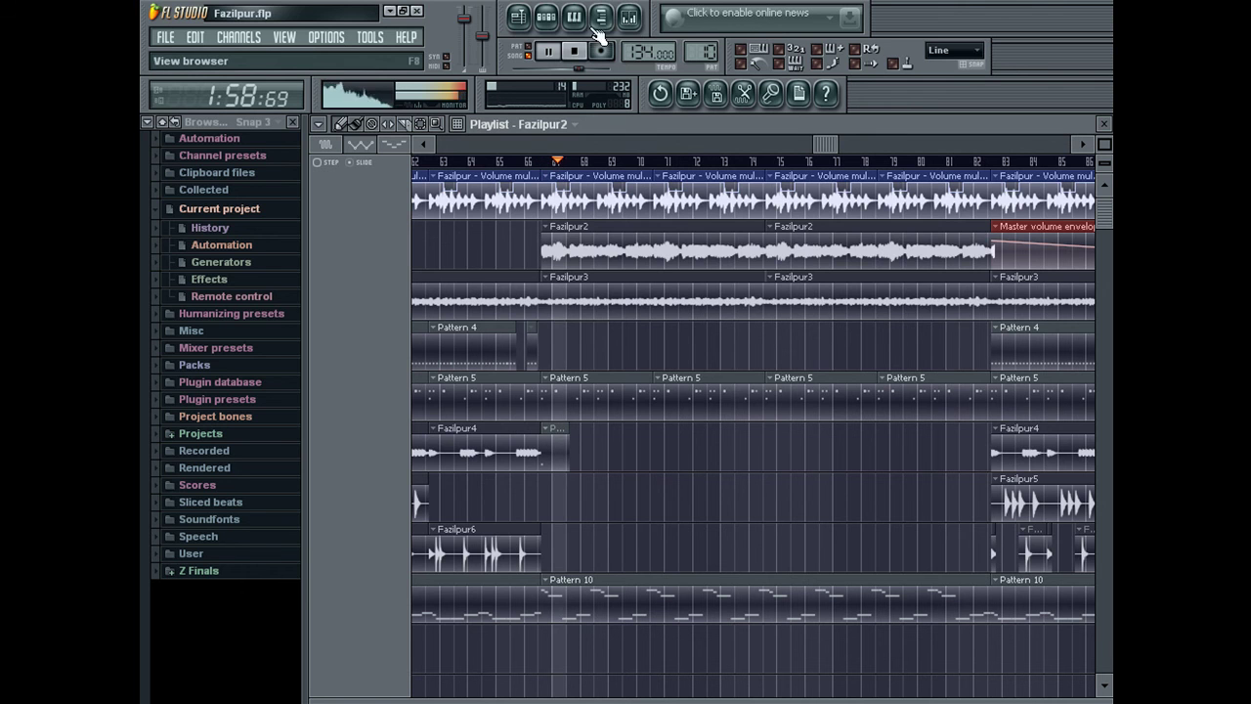
click(630, 15)
drag(1008, 472, 988, 447)
click(1026, 435)
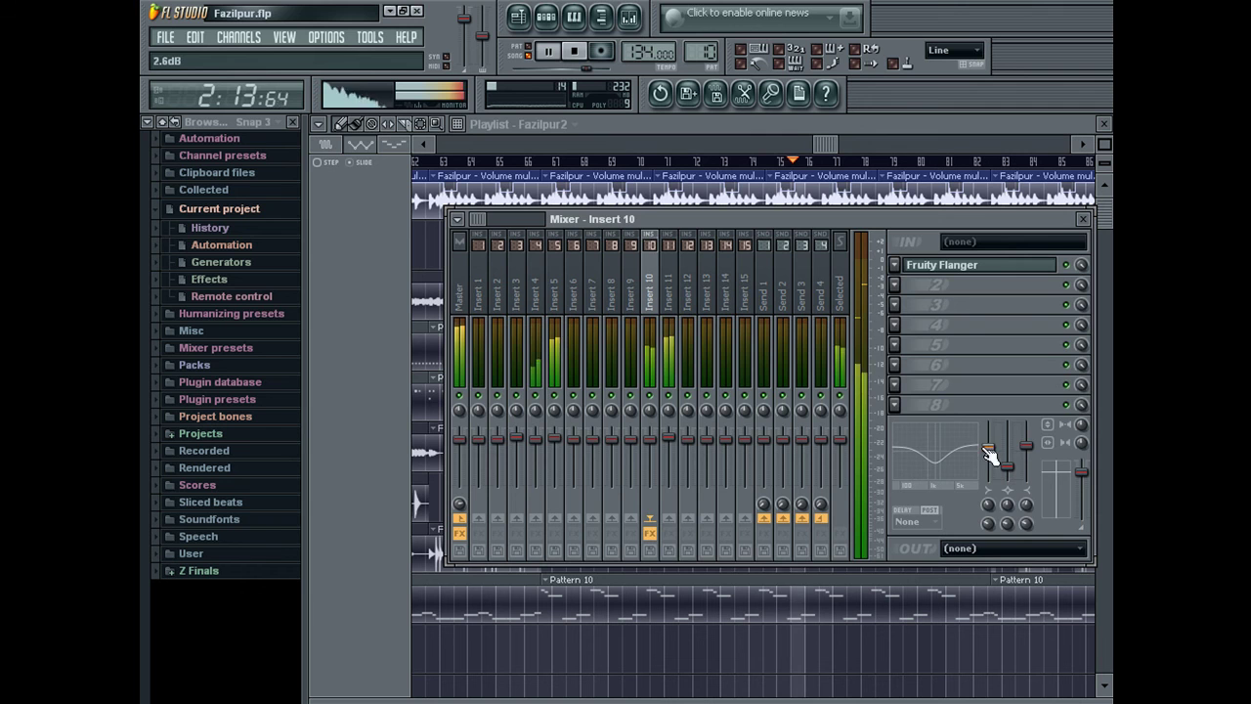
Close the mixer, play the arrangement from about bar 2 and hide the playlist
click(1083, 219)
drag(828, 149, 474, 166)
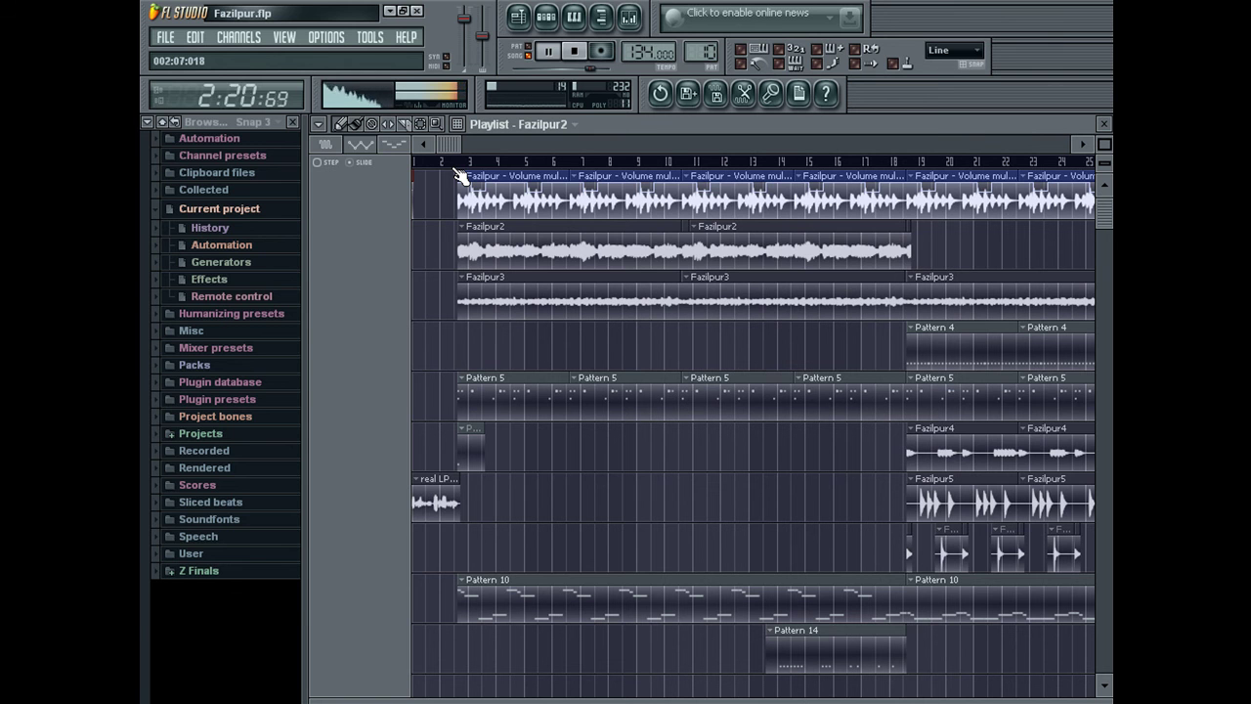
drag(454, 168, 438, 177)
key(F5)
Reset Insert 11's volume to its default and lower Insert 10's volume to about 86% (-3.3 dB)
click(630, 18)
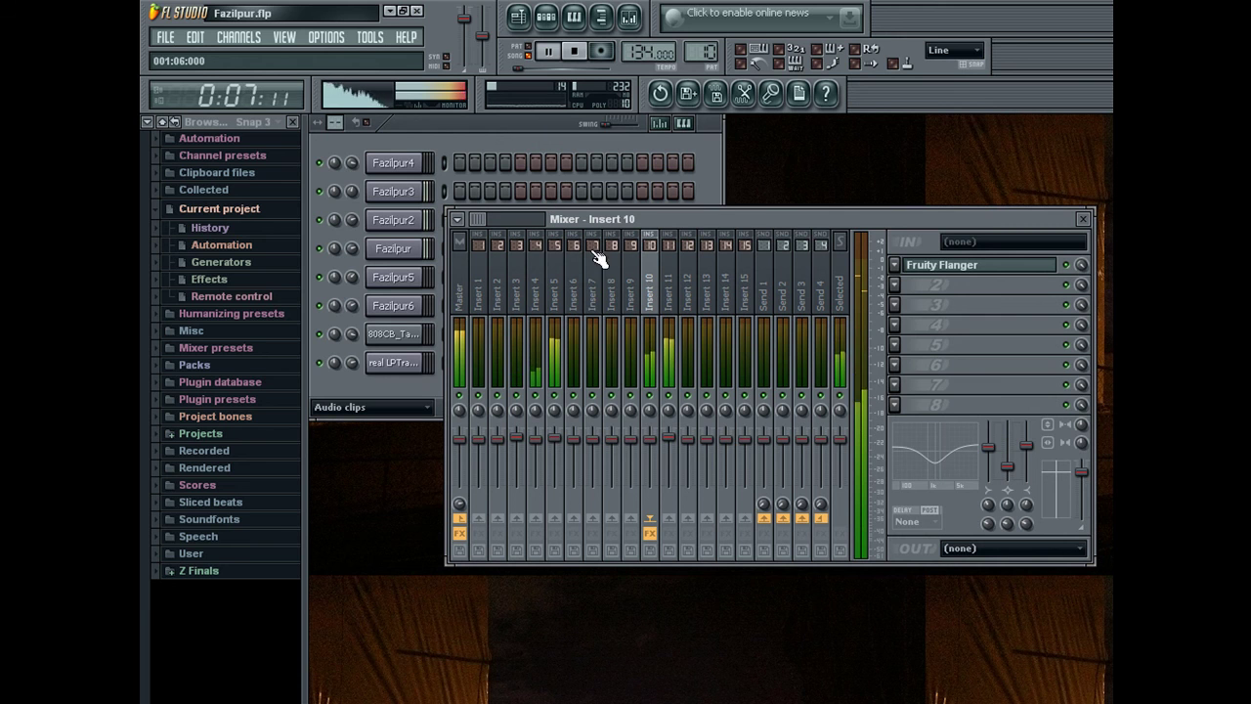
click(670, 272)
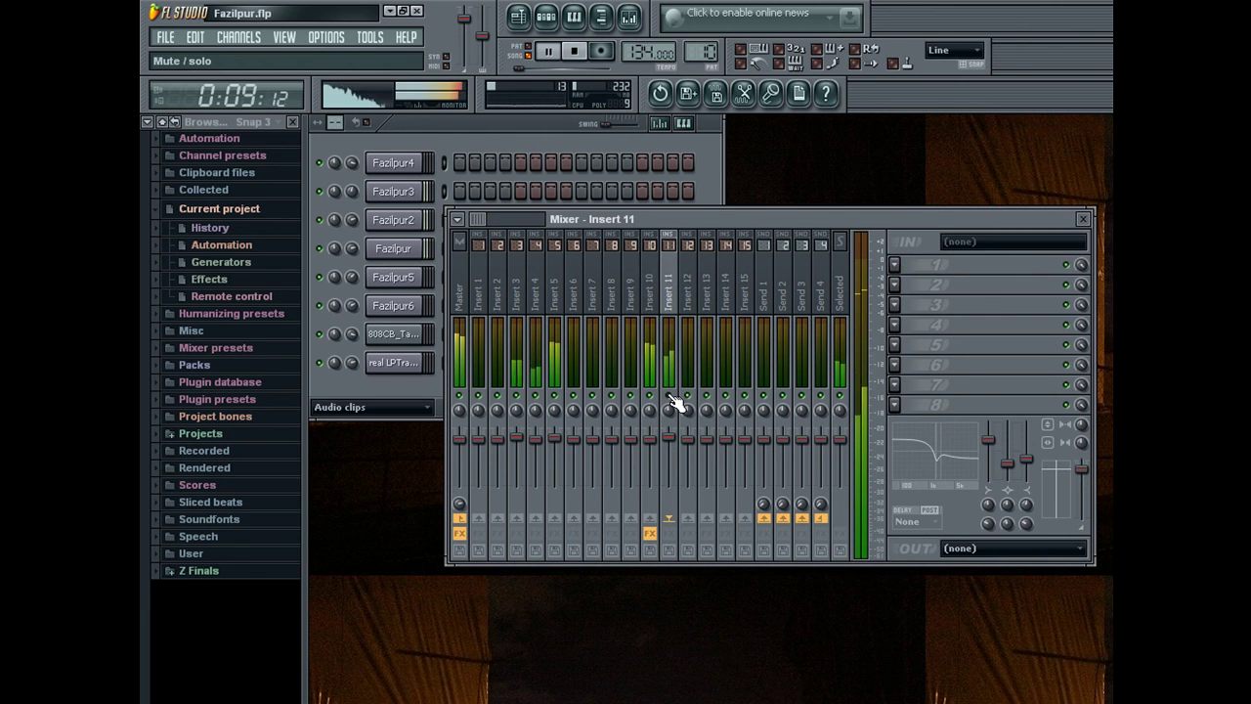
drag(677, 438, 677, 437)
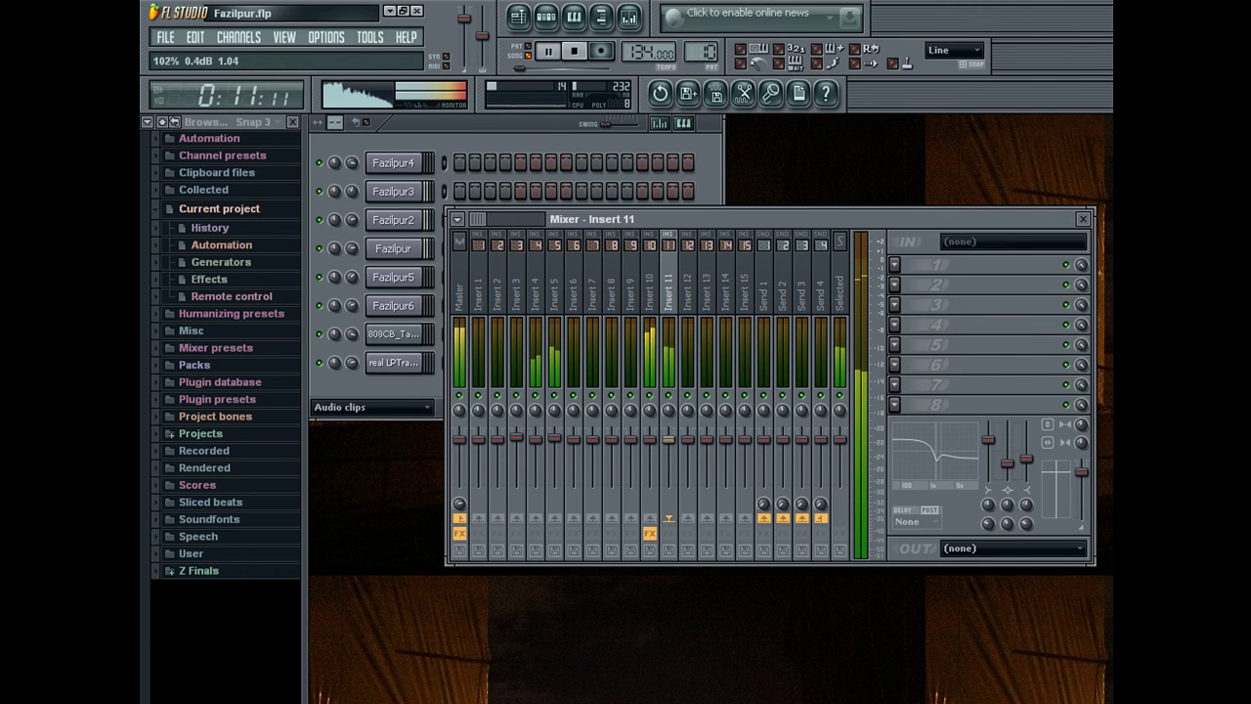
right_click(672, 441)
click(683, 448)
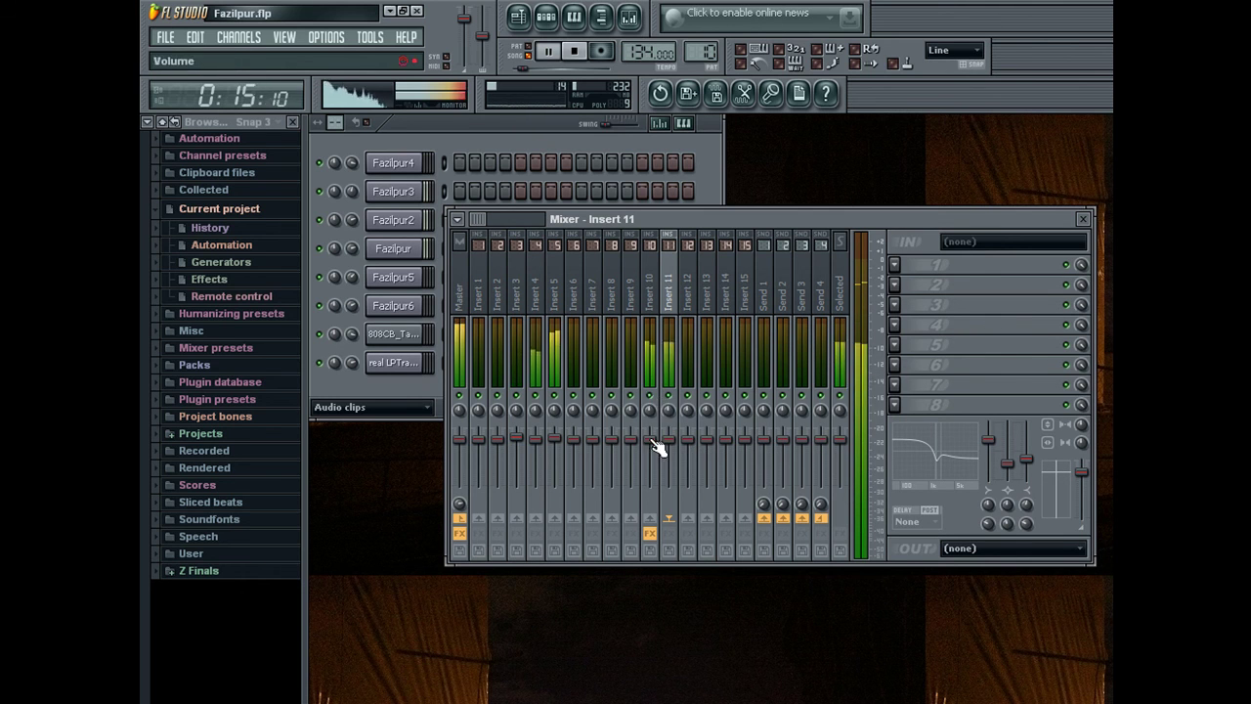
drag(653, 441, 653, 449)
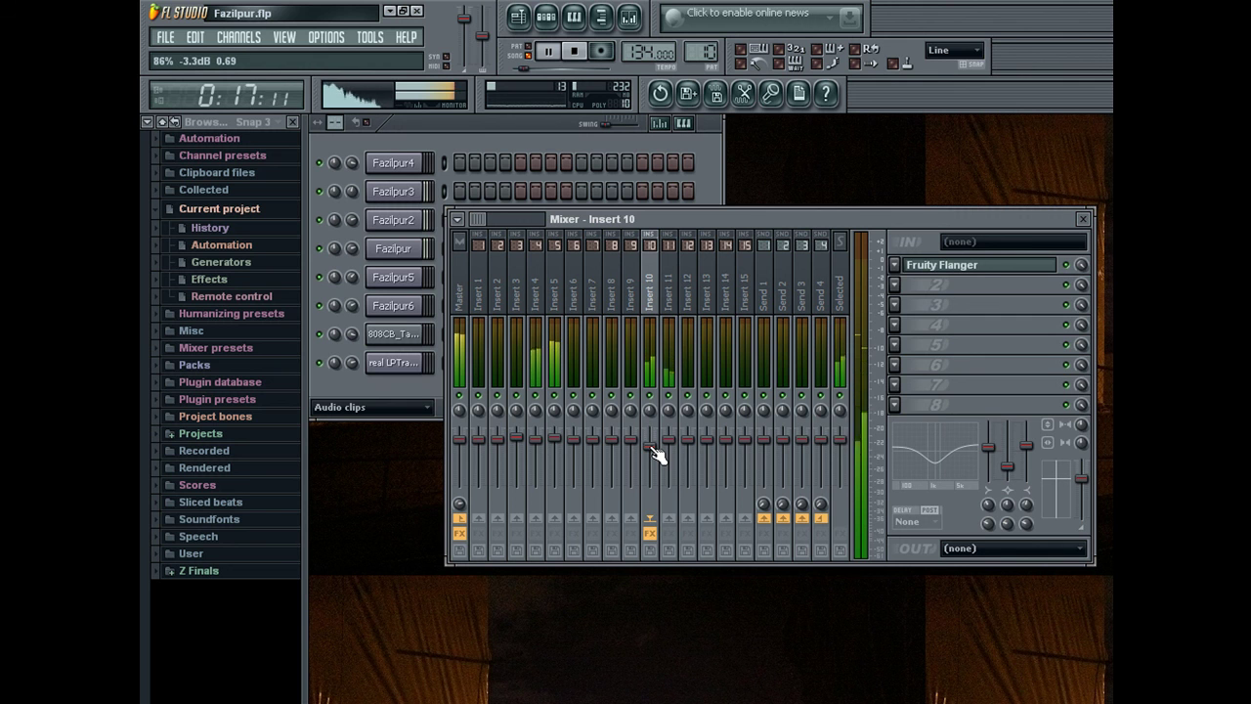